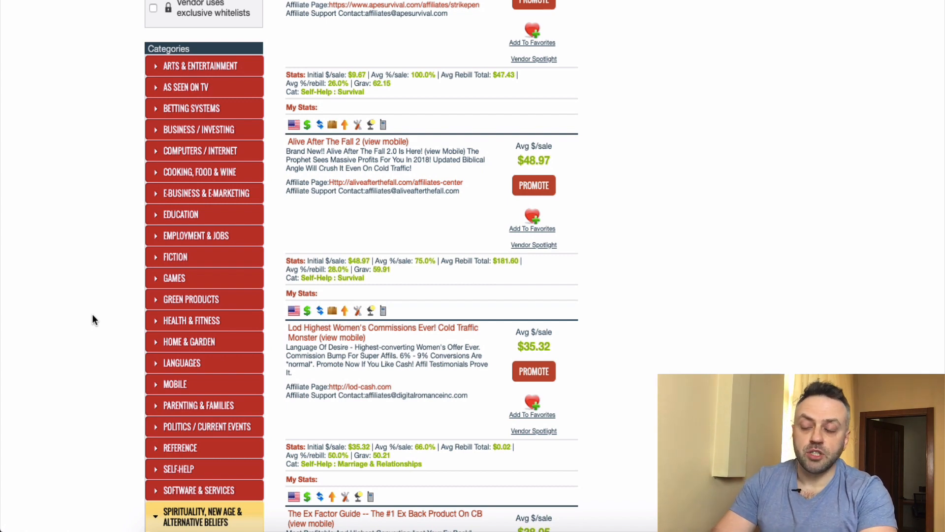
Browse the Self-Help marketplace offers and the category list, including the Spirituality, New Age & Alternative Beliefs subcategories.
{"action": "scroll", "coordinate": [93, 315], "scroll_direction": "down", "scroll_amount": 5}
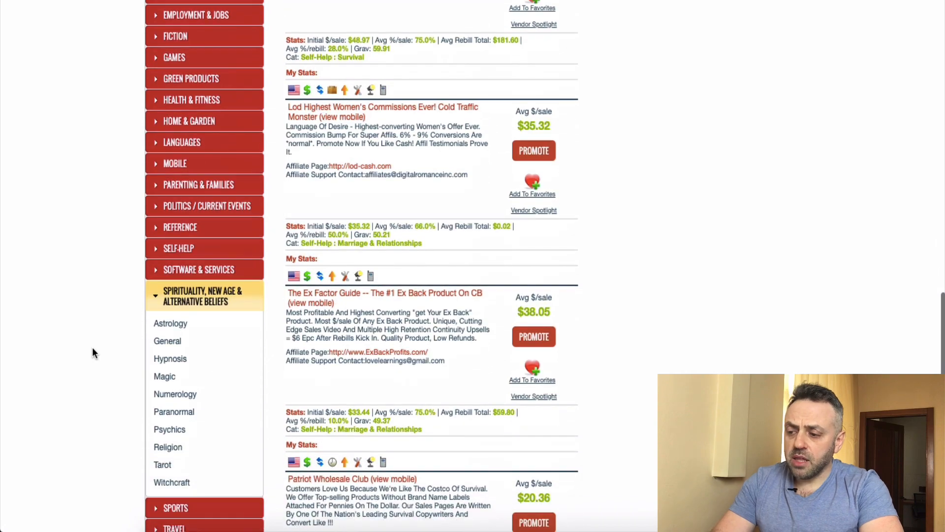
{"action": "scroll", "coordinate": [92, 353], "scroll_direction": "up", "scroll_amount": 10}
{"action": "scroll", "coordinate": [92, 353], "scroll_direction": "down", "scroll_amount": 8}
{"action": "scroll", "coordinate": [92, 353], "scroll_direction": "up", "scroll_amount": 5}
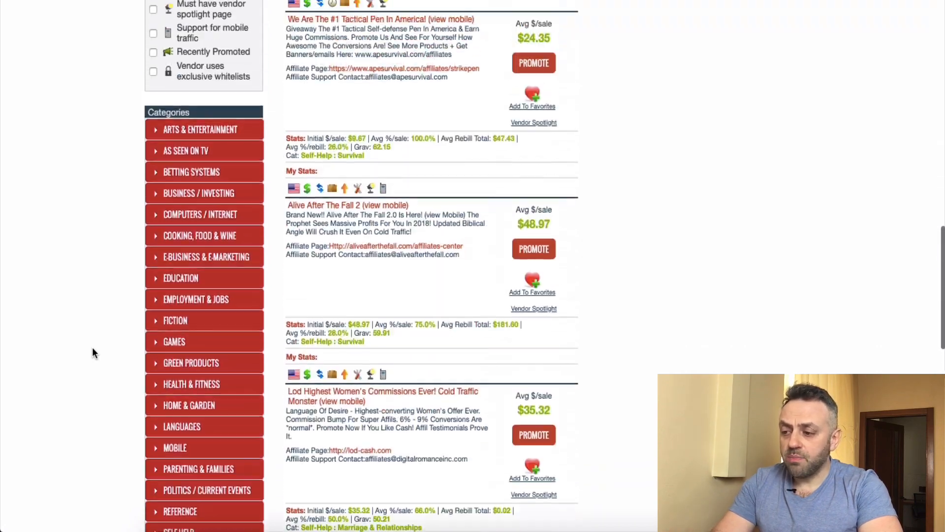
{"action": "scroll", "coordinate": [126, 321], "scroll_direction": "up", "scroll_amount": 20}
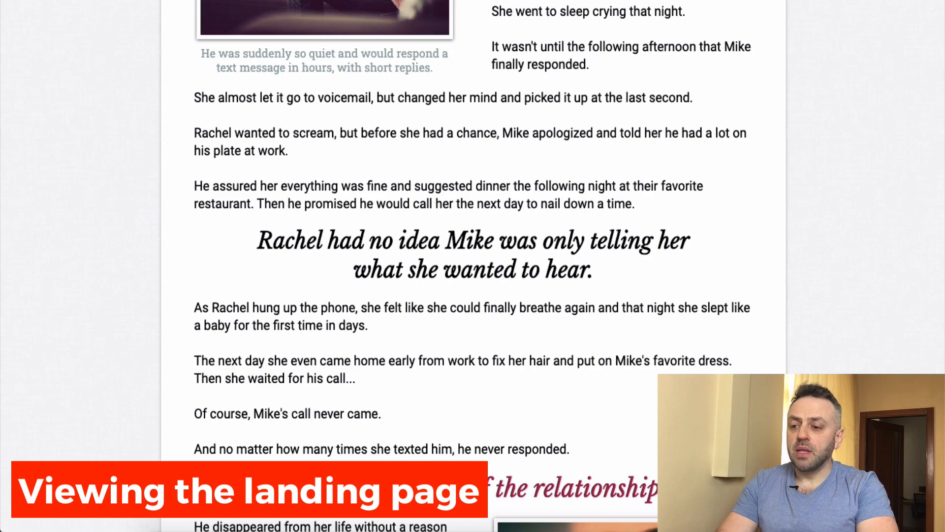
Examine the introduction and opening client story of the relationship offer's sales page.
{"action": "scroll", "coordinate": [504, 232], "scroll_direction": "up", "scroll_amount": 20}
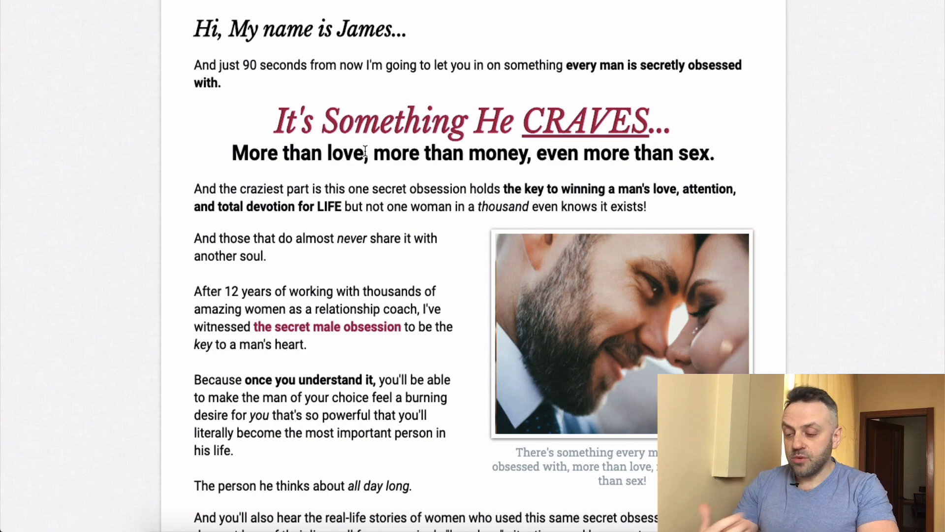
{"action": "scroll", "coordinate": [355, 201], "scroll_direction": "down", "scroll_amount": 4}
{"action": "scroll", "coordinate": [355, 201], "scroll_direction": "down", "scroll_amount": 20}
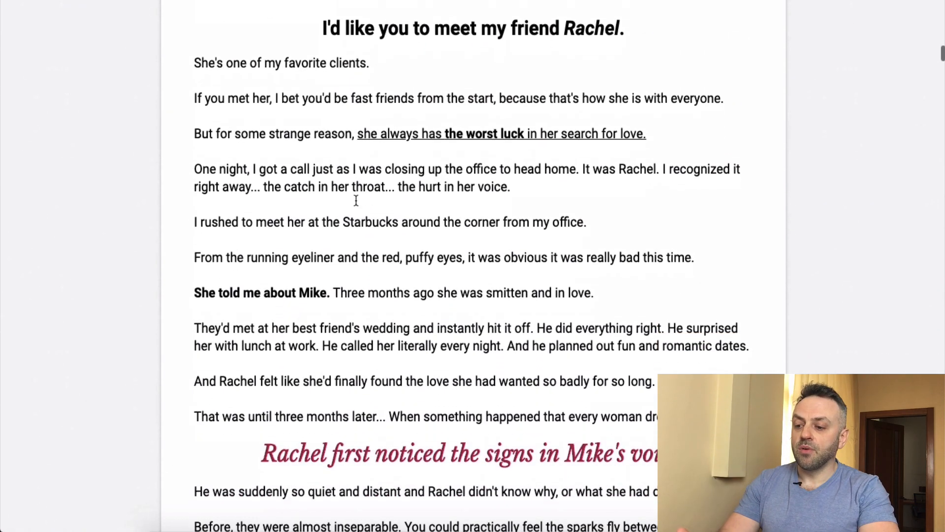
{"action": "scroll", "coordinate": [355, 199], "scroll_direction": "up", "scroll_amount": 20}
{"action": "scroll", "coordinate": [356, 199], "scroll_direction": "down", "scroll_amount": 1}
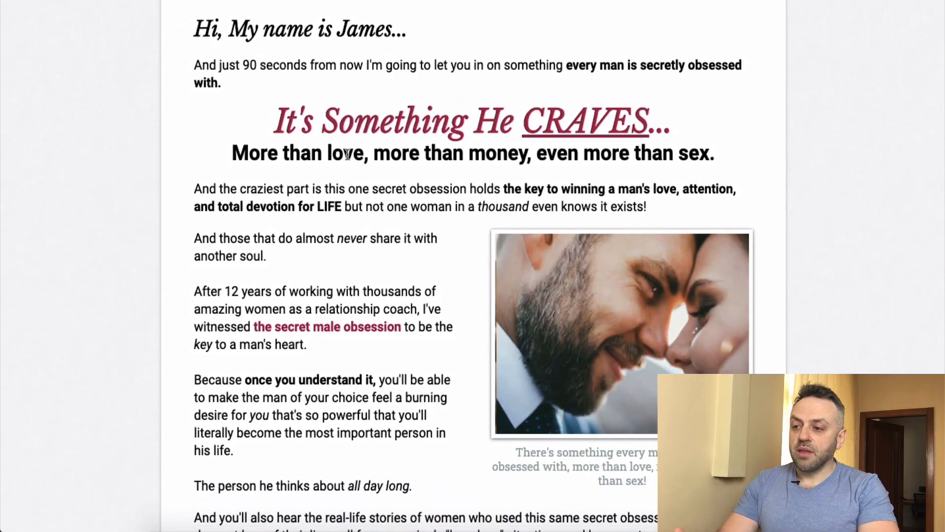
Check the His Secret Obsession affiliate page and marketplace listing, and return to the sales page's opening headline.
{"action": "key", "text": "ctrl+Tab"}
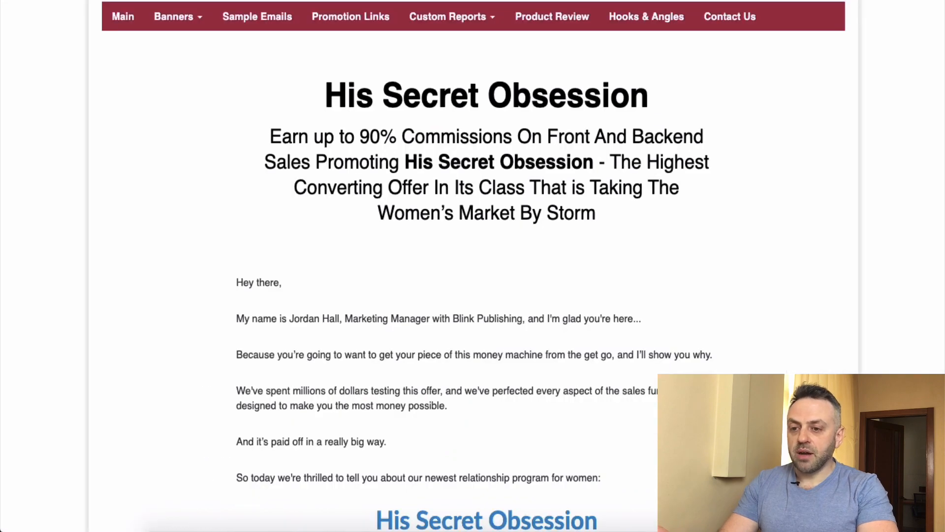
{"action": "key", "text": "ctrl+Tab"}
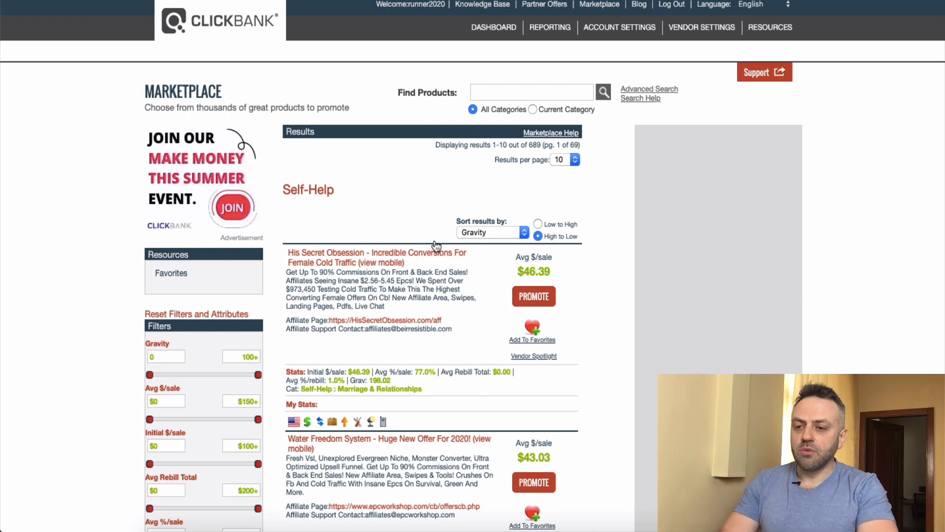
{"action": "key", "text": "ctrl+Tab"}
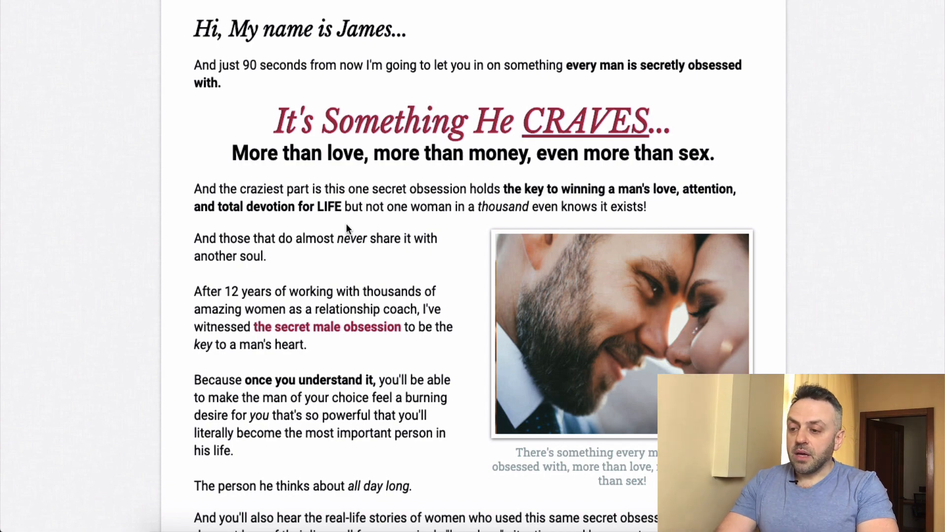
{"action": "scroll", "coordinate": [346, 228], "scroll_direction": "down", "scroll_amount": 2}
{"action": "scroll", "coordinate": [347, 228], "scroll_direction": "up", "scroll_amount": 2}
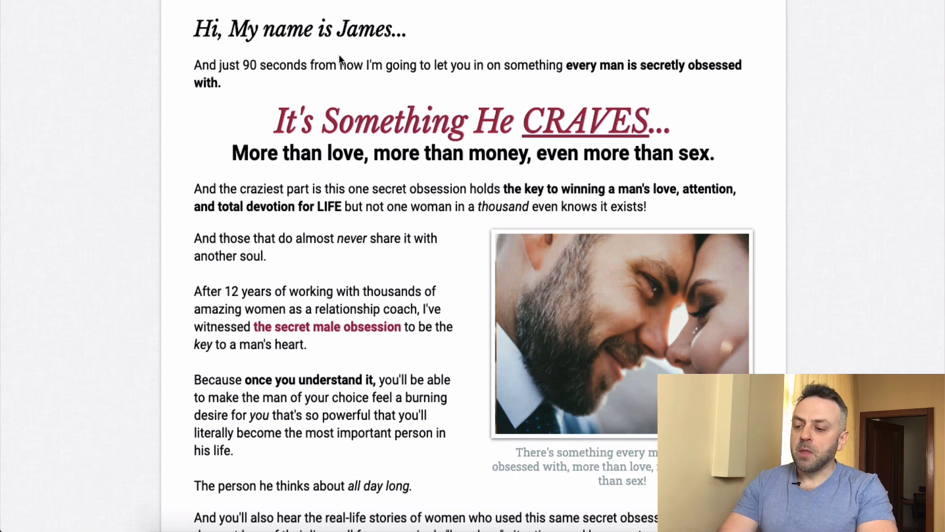
{"action": "scroll", "coordinate": [343, 312], "scroll_direction": "down", "scroll_amount": 3}
{"action": "scroll", "coordinate": [343, 312], "scroll_direction": "up", "scroll_amount": 3}
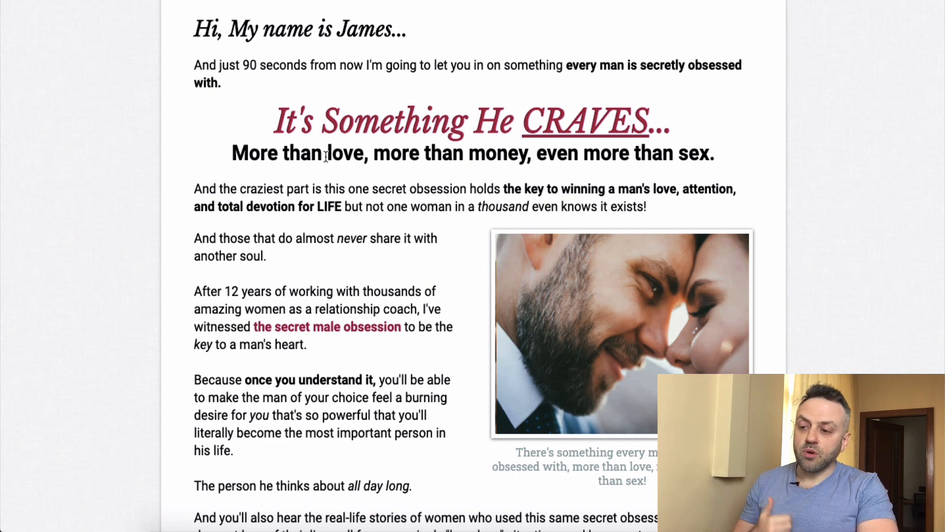
Read through the sales page from the introduction, past the client story and Hero Instinct explanation, to the product presentation.
{"action": "scroll", "coordinate": [449, 230], "scroll_direction": "down", "scroll_amount": 15}
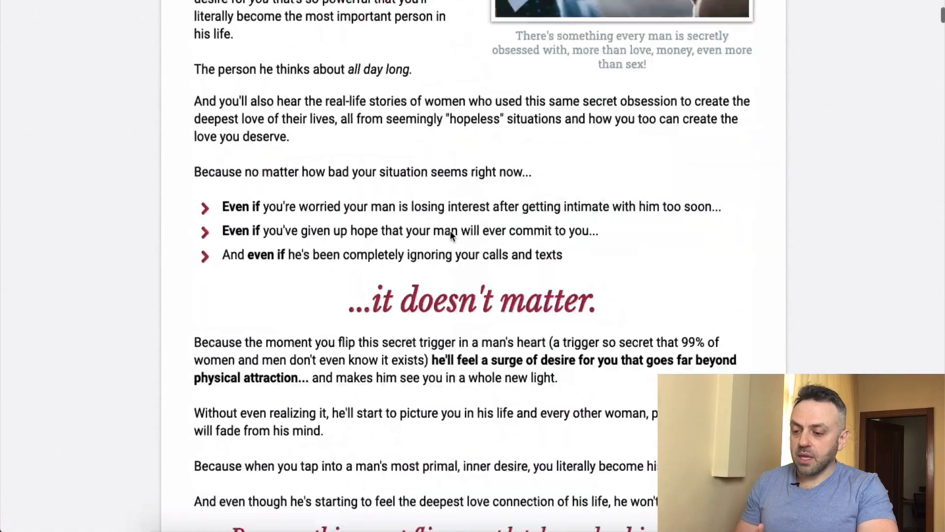
{"action": "scroll", "coordinate": [450, 231], "scroll_direction": "up", "scroll_amount": 8}
{"action": "scroll", "coordinate": [449, 230], "scroll_direction": "down", "scroll_amount": 20}
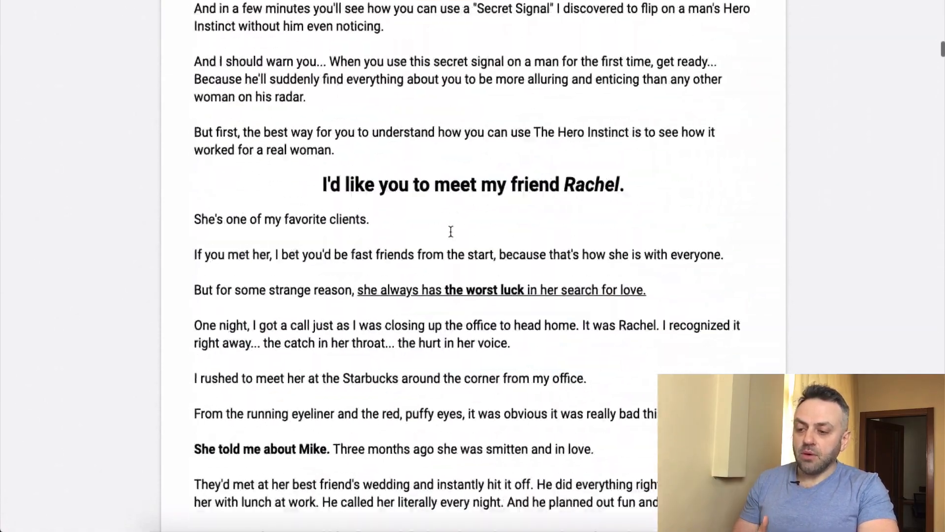
{"action": "scroll", "coordinate": [450, 231], "scroll_direction": "down", "scroll_amount": 20}
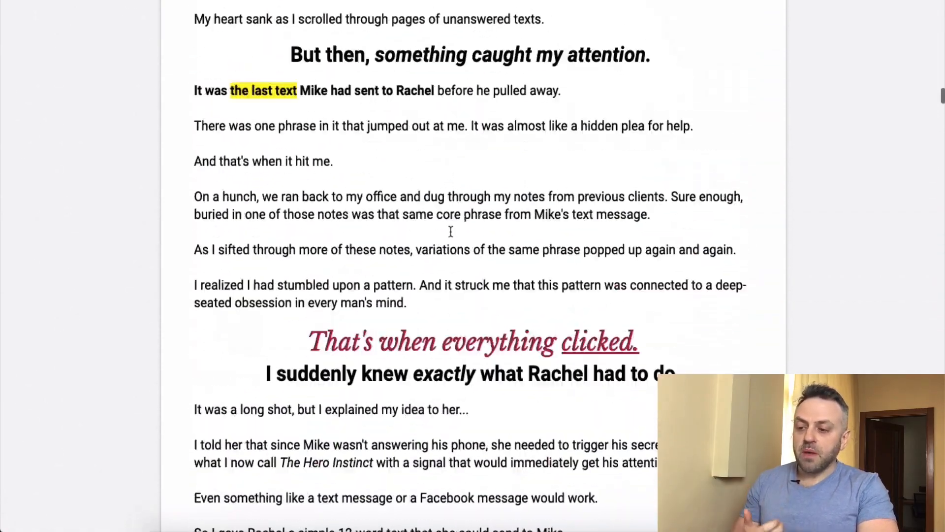
{"action": "scroll", "coordinate": [450, 230], "scroll_direction": "up", "scroll_amount": 20}
{"action": "scroll", "coordinate": [450, 230], "scroll_direction": "down", "scroll_amount": 3}
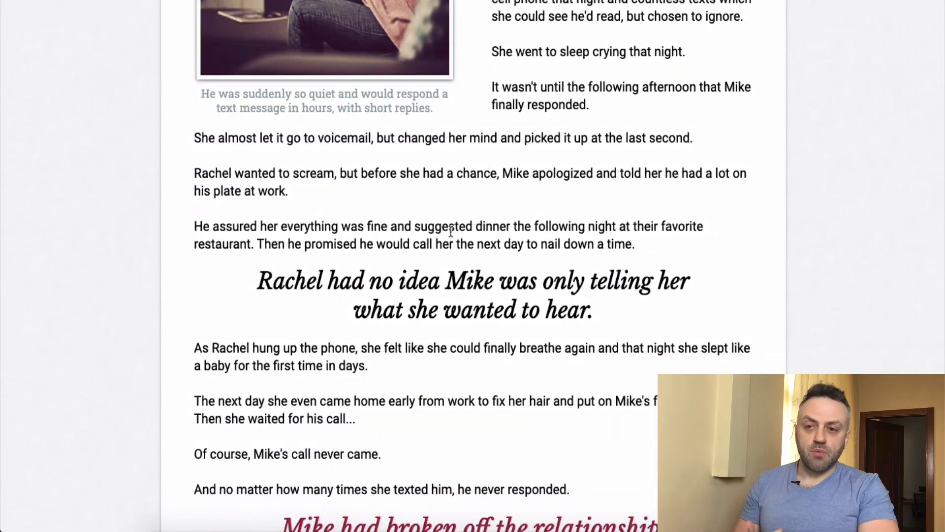
{"action": "scroll", "coordinate": [450, 230], "scroll_direction": "up", "scroll_amount": 7}
{"action": "scroll", "coordinate": [450, 230], "scroll_direction": "down", "scroll_amount": 20}
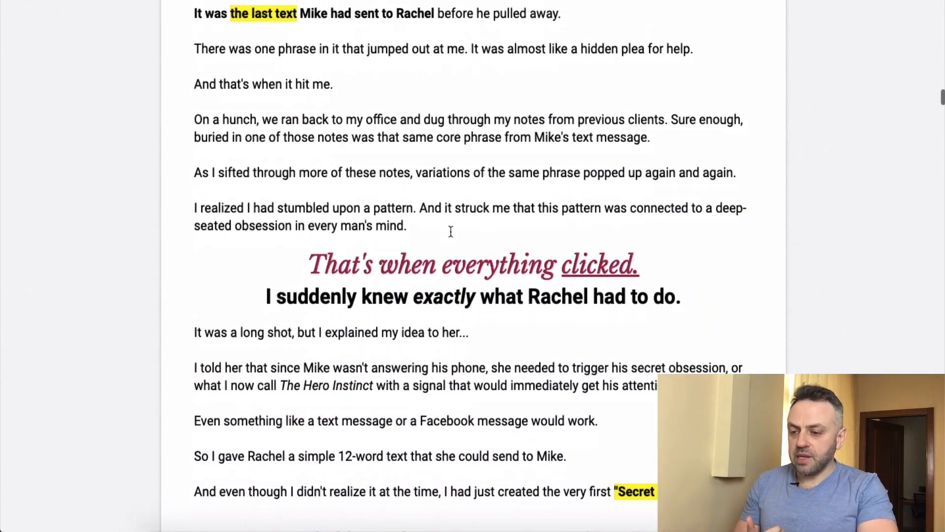
{"action": "scroll", "coordinate": [450, 230], "scroll_direction": "down", "scroll_amount": 20}
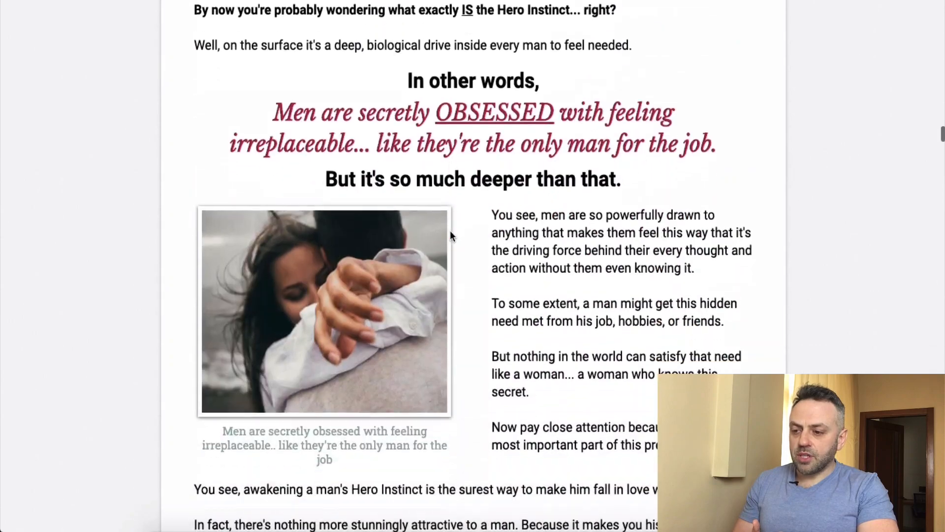
{"action": "scroll", "coordinate": [450, 232], "scroll_direction": "down", "scroll_amount": 20}
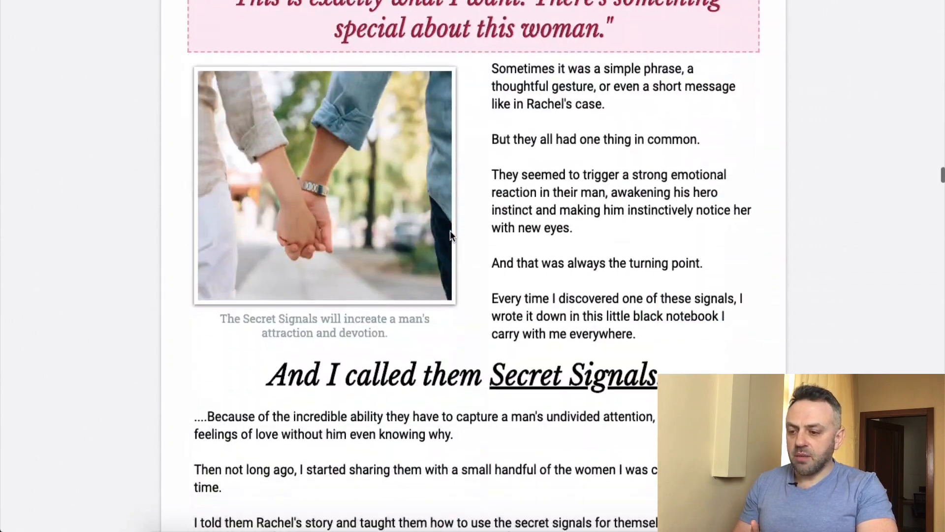
{"action": "scroll", "coordinate": [450, 232], "scroll_direction": "down", "scroll_amount": 20}
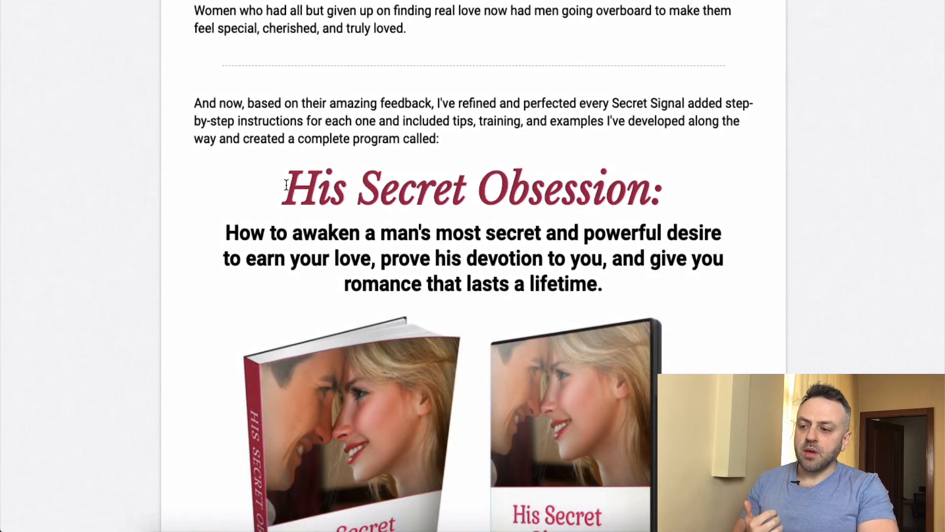
Highlight the "His Secret Obsession:" title and the tagline below it for study, and clear the selection.
{"action": "left_click_drag", "start_coordinate": [285, 184], "coordinate": [511, 188]}
{"action": "left_click", "coordinate": [512, 92]}
{"action": "scroll", "coordinate": [462, 142], "scroll_direction": "up", "scroll_amount": 2}
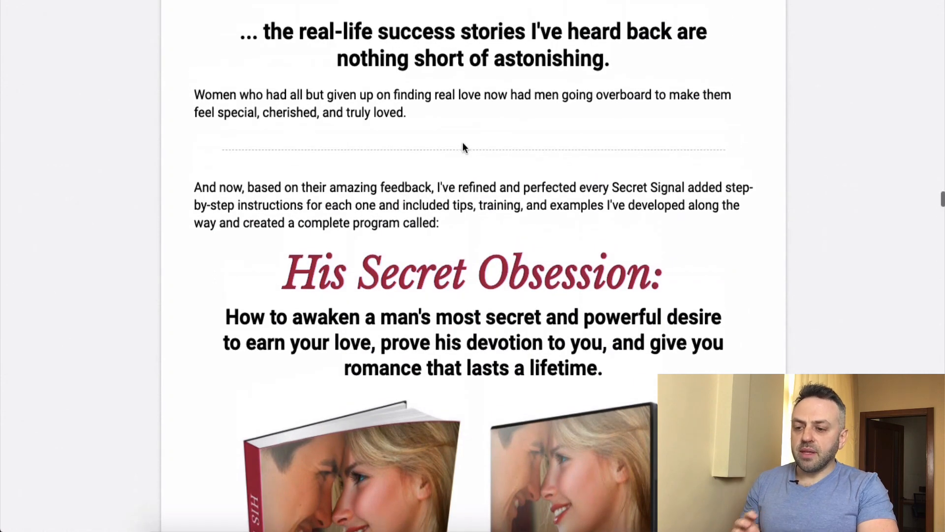
{"action": "scroll", "coordinate": [463, 144], "scroll_direction": "up", "scroll_amount": 1}
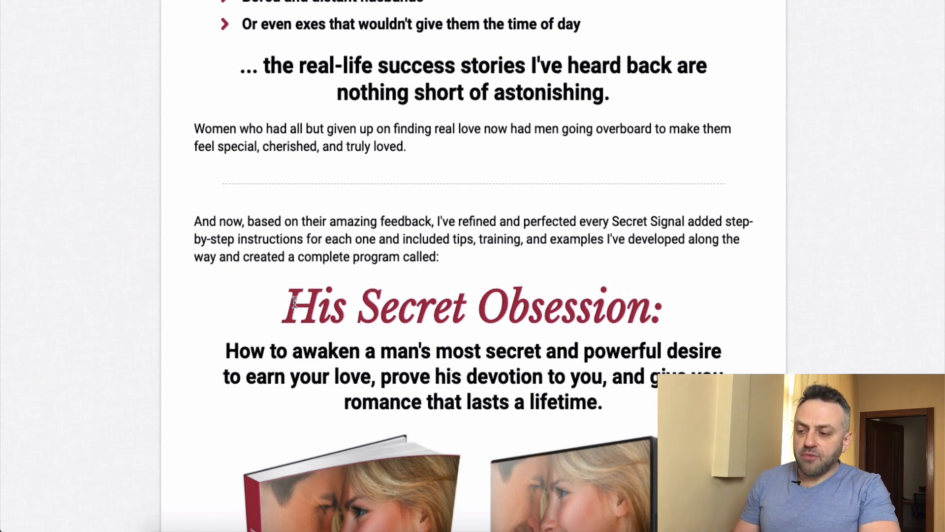
{"action": "left_click_drag", "start_coordinate": [295, 301], "coordinate": [631, 406]}
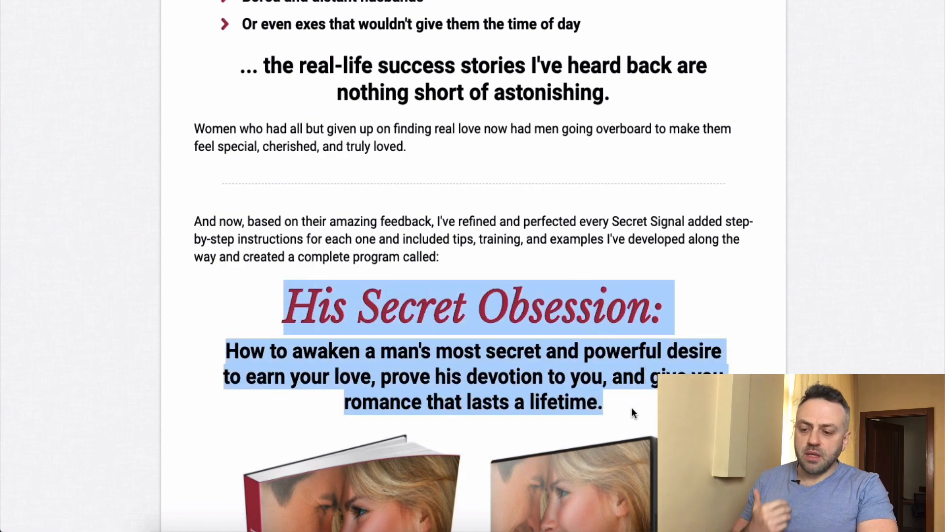
{"action": "left_click", "coordinate": [631, 407]}
Examine the sales page's audience problems, program benefits, signal descriptions and pricing section.
{"action": "scroll", "coordinate": [631, 407], "scroll_direction": "down", "scroll_amount": 4}
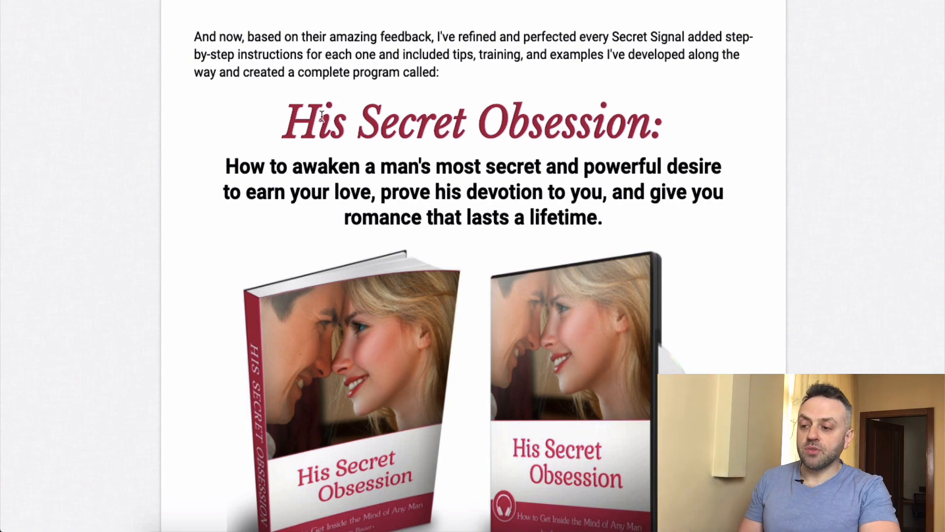
{"action": "scroll", "coordinate": [310, 178], "scroll_direction": "down", "scroll_amount": 20}
{"action": "scroll", "coordinate": [310, 177], "scroll_direction": "up", "scroll_amount": 18}
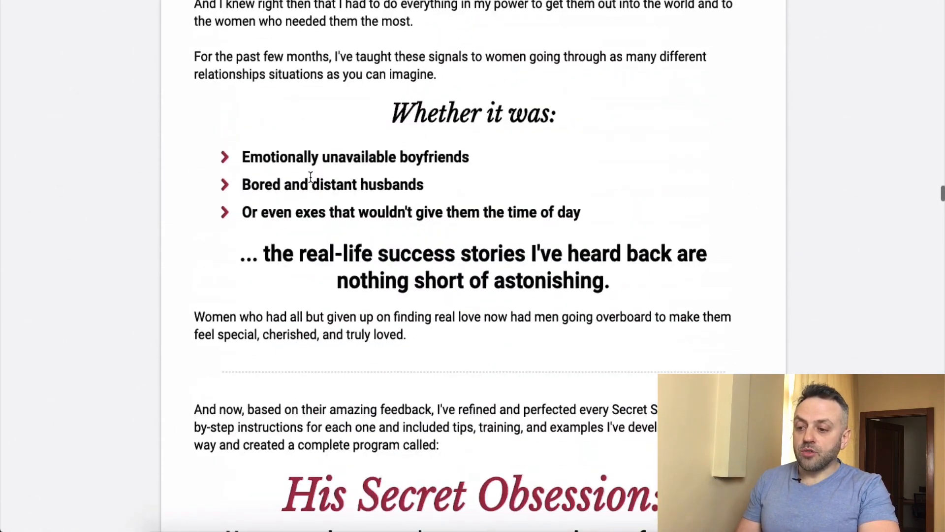
{"action": "scroll", "coordinate": [310, 178], "scroll_direction": "down", "scroll_amount": 15}
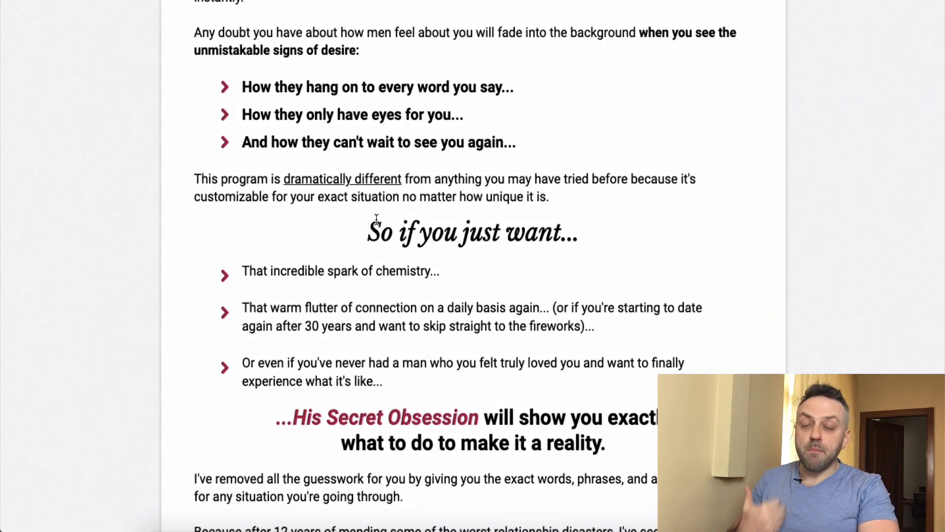
{"action": "scroll", "coordinate": [376, 218], "scroll_direction": "up", "scroll_amount": 15}
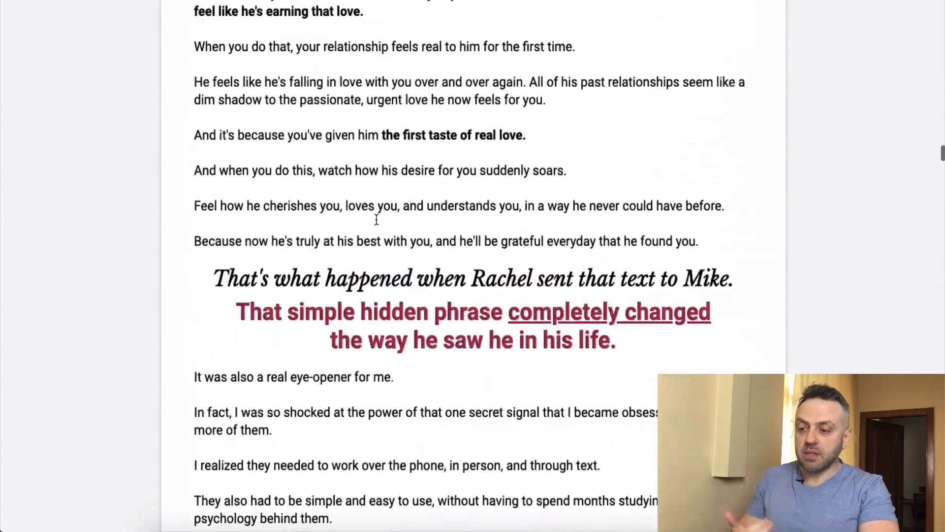
{"action": "scroll", "coordinate": [403, 200], "scroll_direction": "down", "scroll_amount": 20}
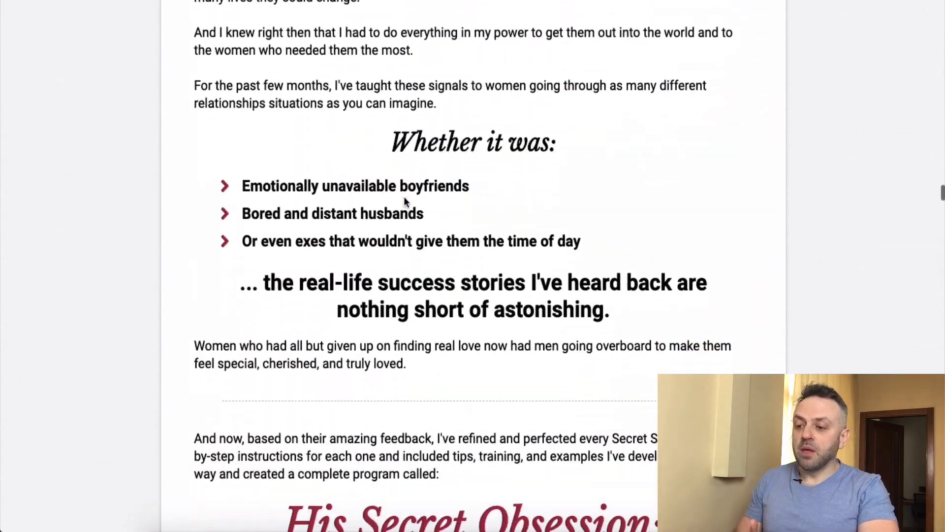
{"action": "scroll", "coordinate": [404, 202], "scroll_direction": "up", "scroll_amount": 3}
{"action": "scroll", "coordinate": [409, 207], "scroll_direction": "down", "scroll_amount": 20}
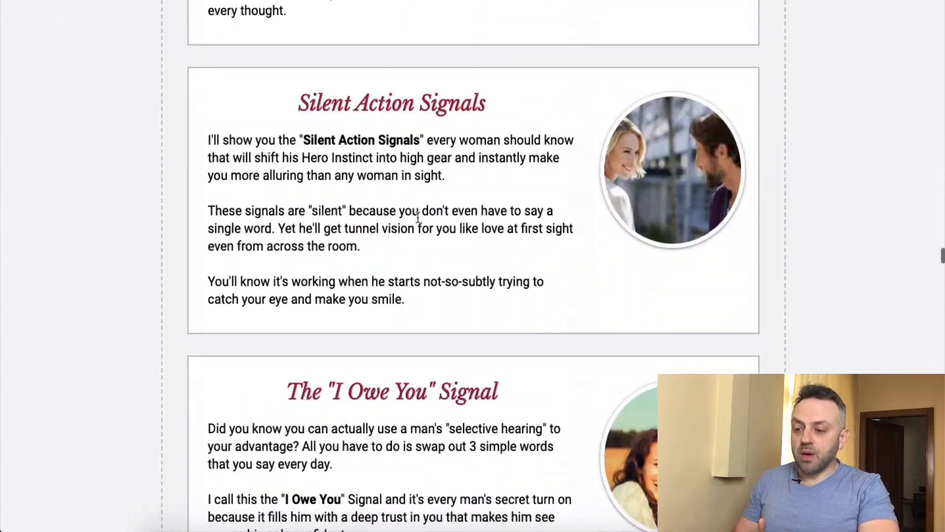
{"action": "scroll", "coordinate": [417, 217], "scroll_direction": "down", "scroll_amount": 20}
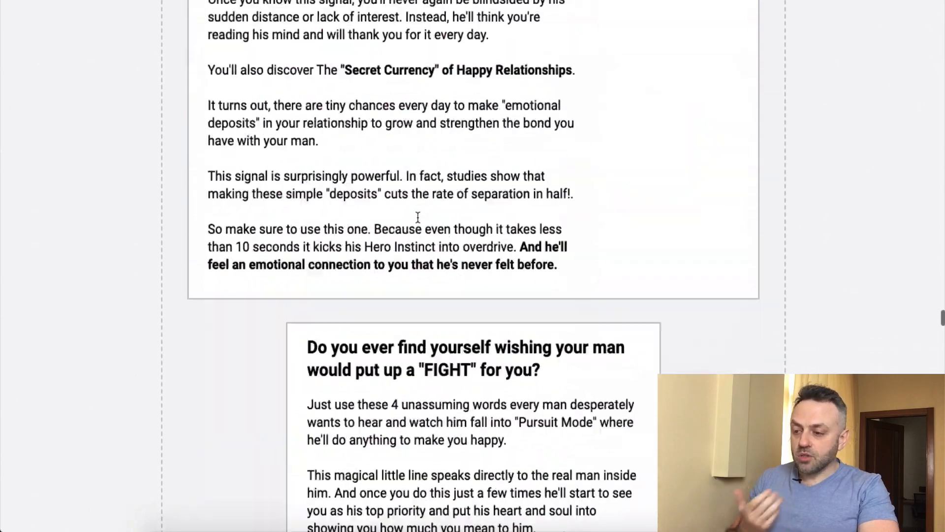
{"action": "scroll", "coordinate": [418, 216], "scroll_direction": "down", "scroll_amount": 15}
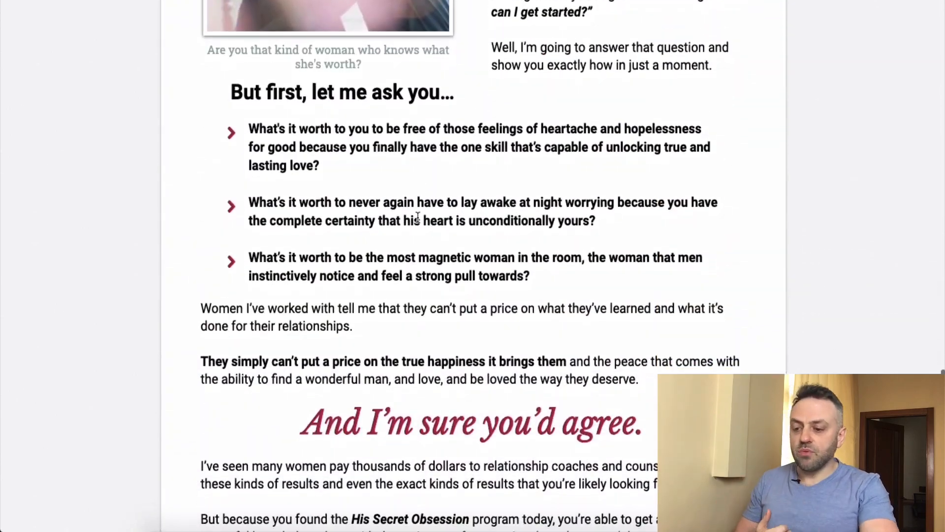
{"action": "scroll", "coordinate": [417, 217], "scroll_direction": "down", "scroll_amount": 15}
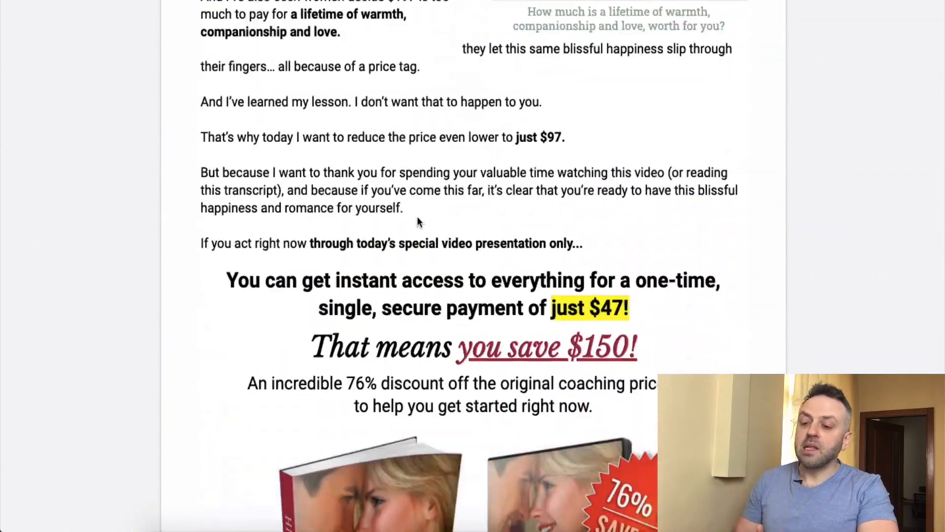
Compare the sales page's product title and cover images with the headline and image on the landing page draft.
{"action": "scroll", "coordinate": [418, 216], "scroll_direction": "up", "scroll_amount": 20}
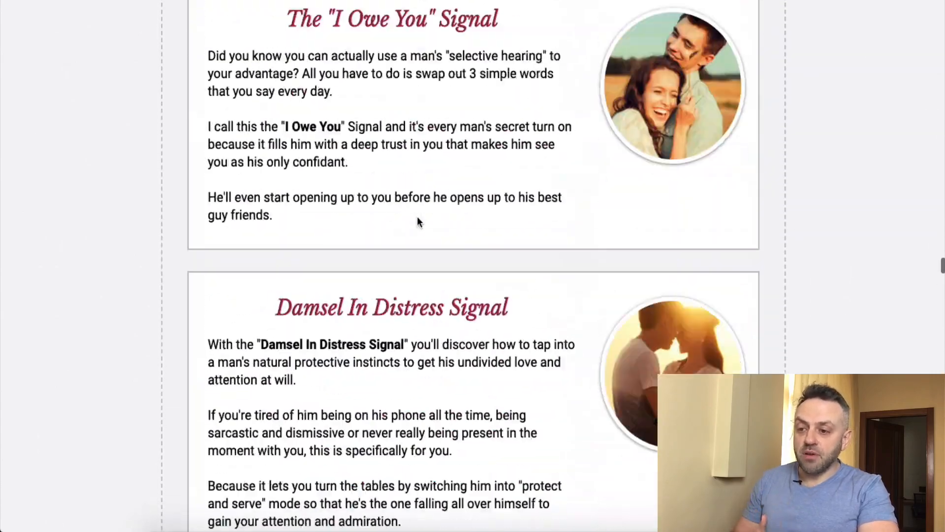
{"action": "scroll", "coordinate": [418, 217], "scroll_direction": "up", "scroll_amount": 10}
{"action": "scroll", "coordinate": [418, 216], "scroll_direction": "down", "scroll_amount": 4}
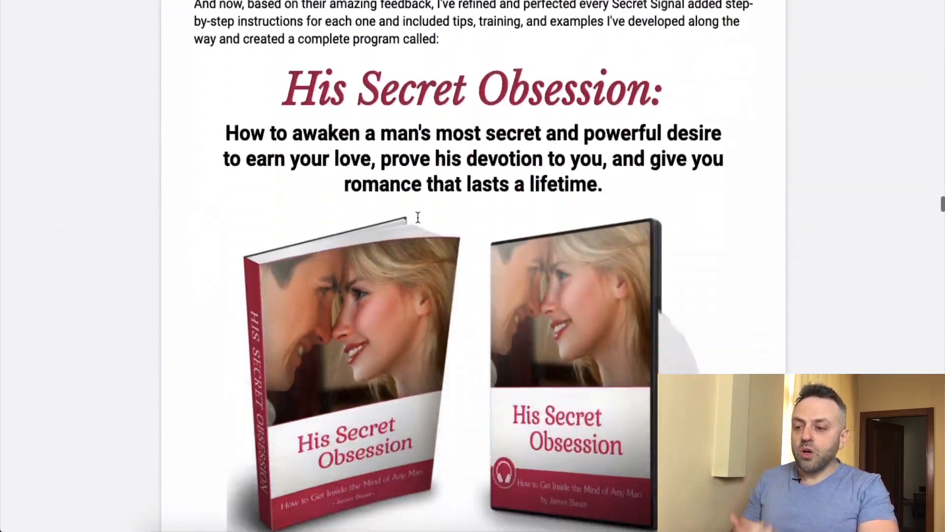
{"action": "scroll", "coordinate": [417, 217], "scroll_direction": "down", "scroll_amount": 1}
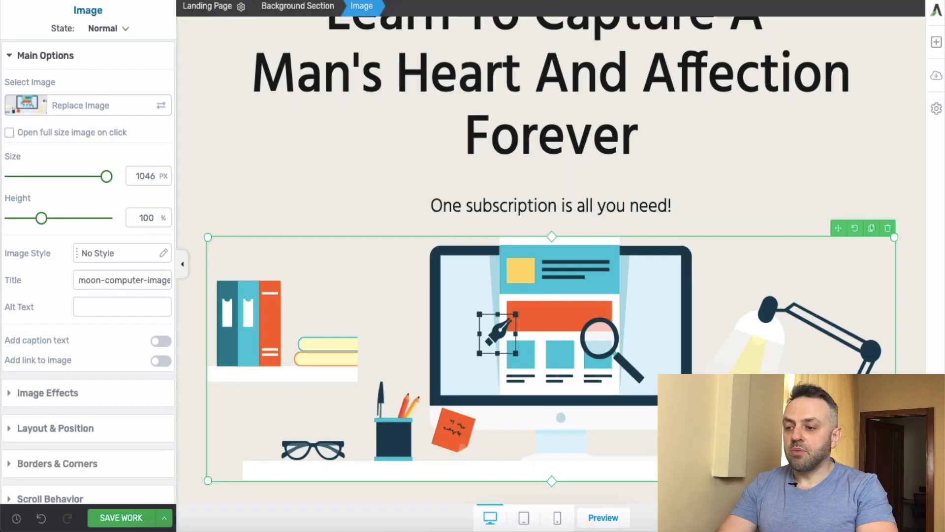
{"action": "scroll", "coordinate": [492, 165], "scroll_direction": "up", "scroll_amount": 1}
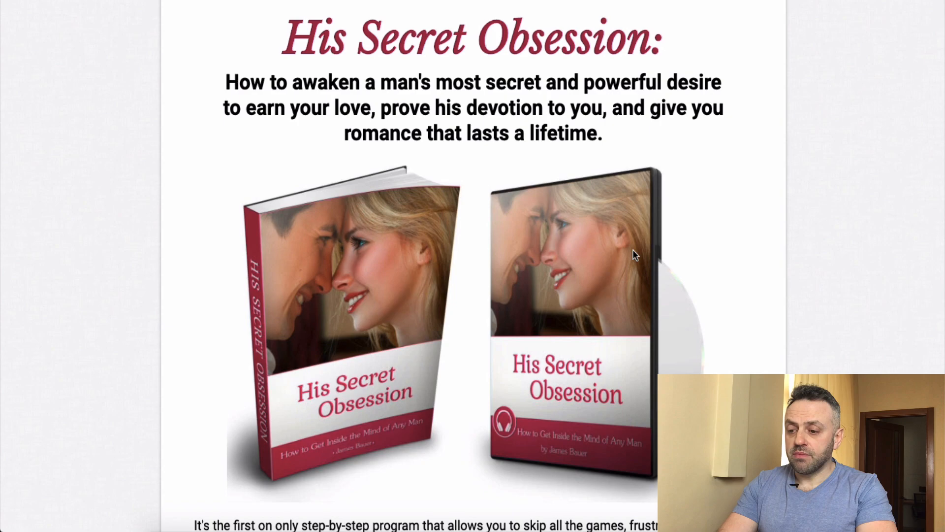
Reread the sales page from the product presentation back to the client story and the introduction for headline and story ideas.
{"action": "scroll", "coordinate": [646, 173], "scroll_direction": "down", "scroll_amount": 10}
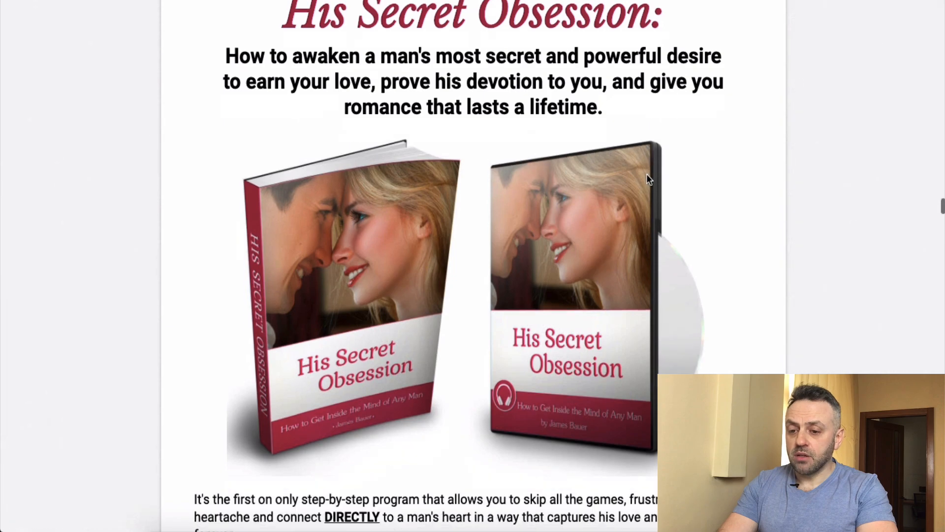
{"action": "scroll", "coordinate": [645, 173], "scroll_direction": "down", "scroll_amount": 5}
{"action": "scroll", "coordinate": [646, 173], "scroll_direction": "up", "scroll_amount": 15}
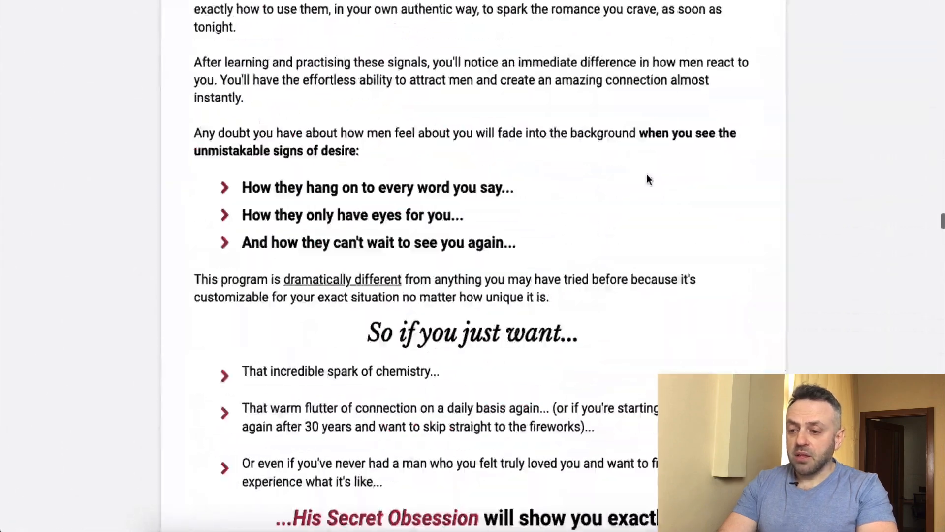
{"action": "scroll", "coordinate": [365, 180], "scroll_direction": "up", "scroll_amount": 15}
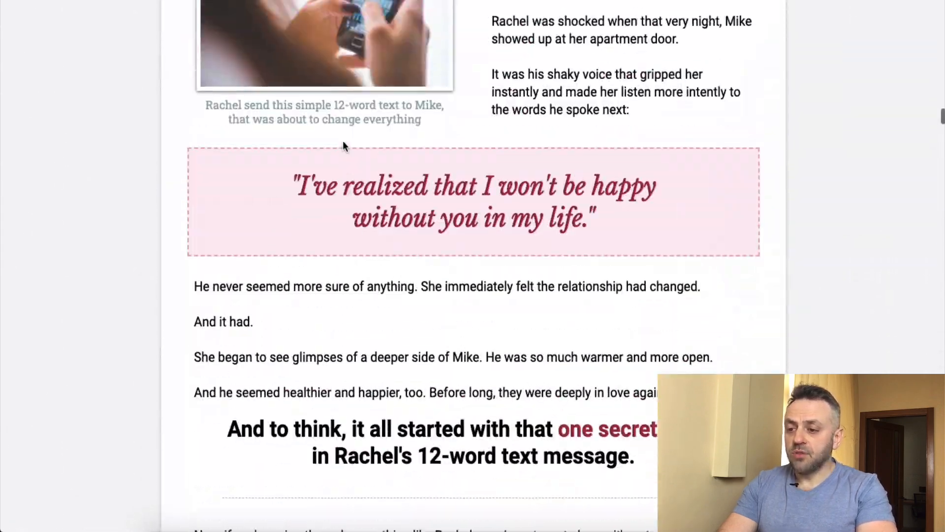
{"action": "scroll", "coordinate": [145, 211], "scroll_direction": "up", "scroll_amount": 15}
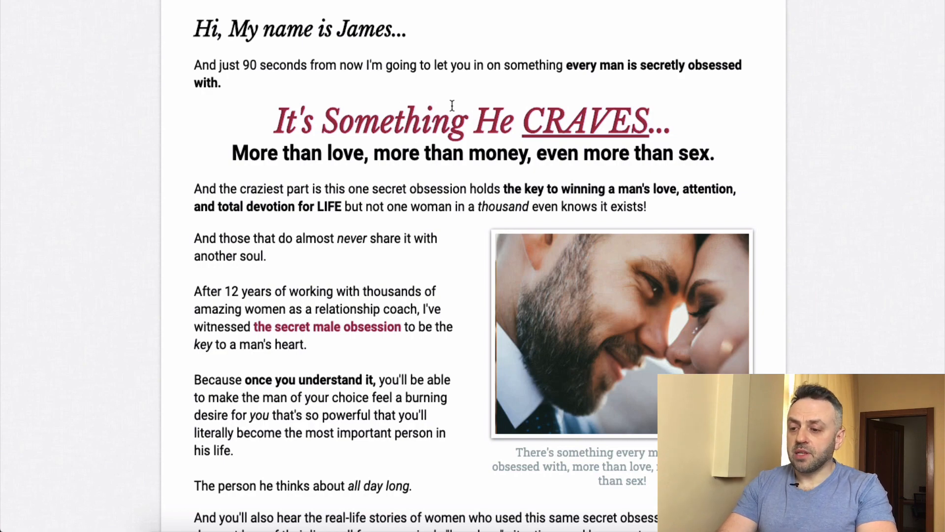
{"action": "scroll", "coordinate": [448, 195], "scroll_direction": "down", "scroll_amount": 15}
{"action": "scroll", "coordinate": [447, 196], "scroll_direction": "up", "scroll_amount": 5}
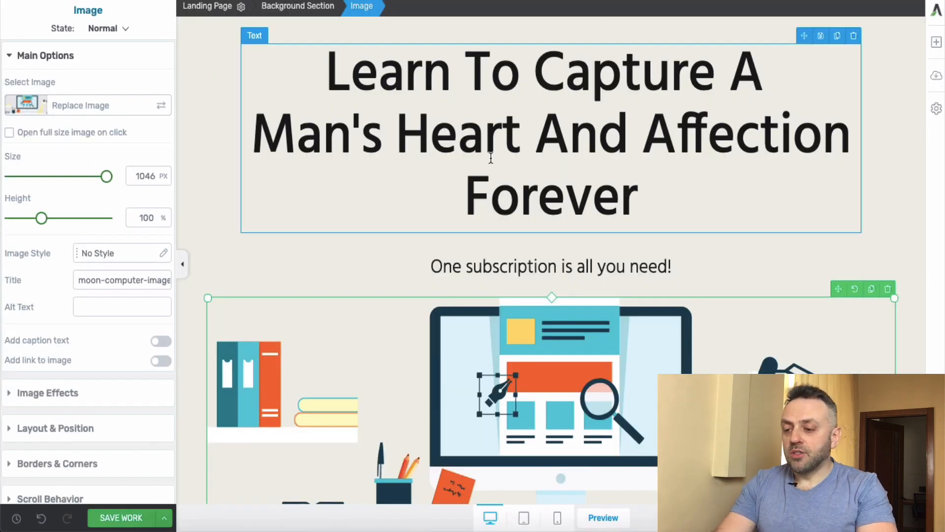
Italicize the word "Forever" in the landing page headline in Thrive Architect.
{"action": "left_click", "coordinate": [329, 75]}
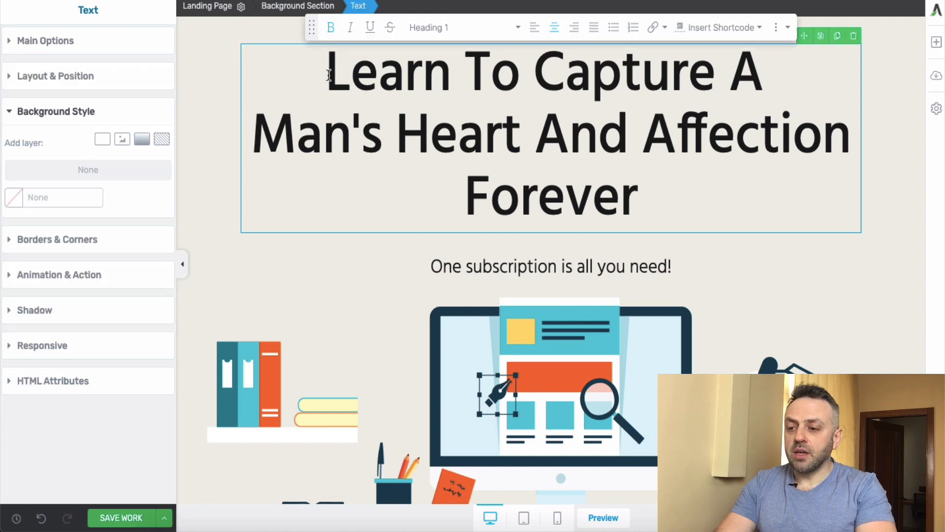
{"action": "double_click", "coordinate": [496, 204]}
{"action": "key", "text": "ctrl+i"}
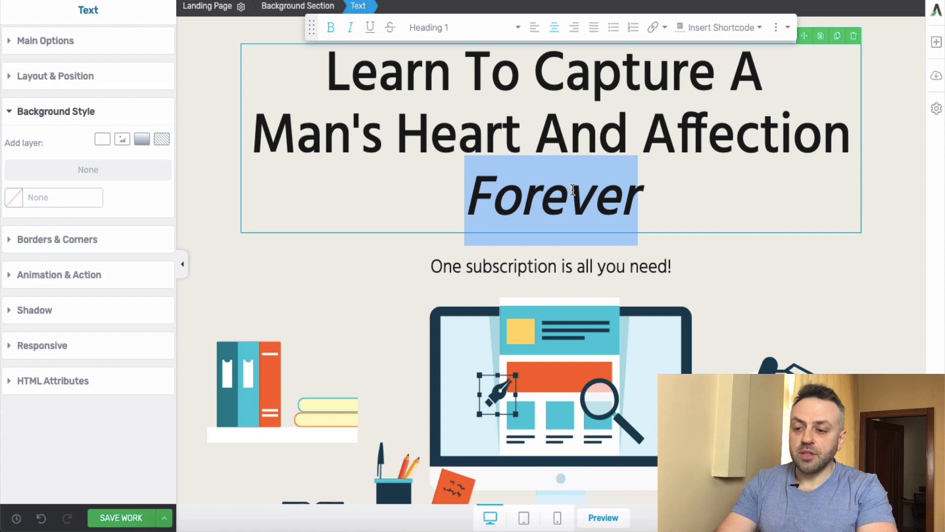
{"action": "left_click", "coordinate": [656, 183]}
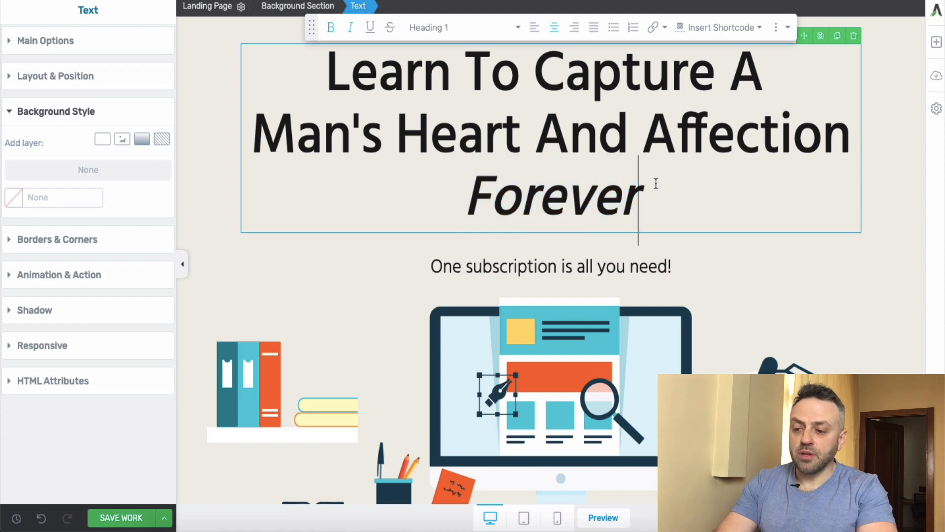
Clear the placeholder subheadline below the headline, trying "Have ever" as new opening words and deleting them.
{"action": "left_click", "coordinate": [441, 266]}
{"action": "left_click_drag", "start_coordinate": [431, 266], "coordinate": [687, 260]}
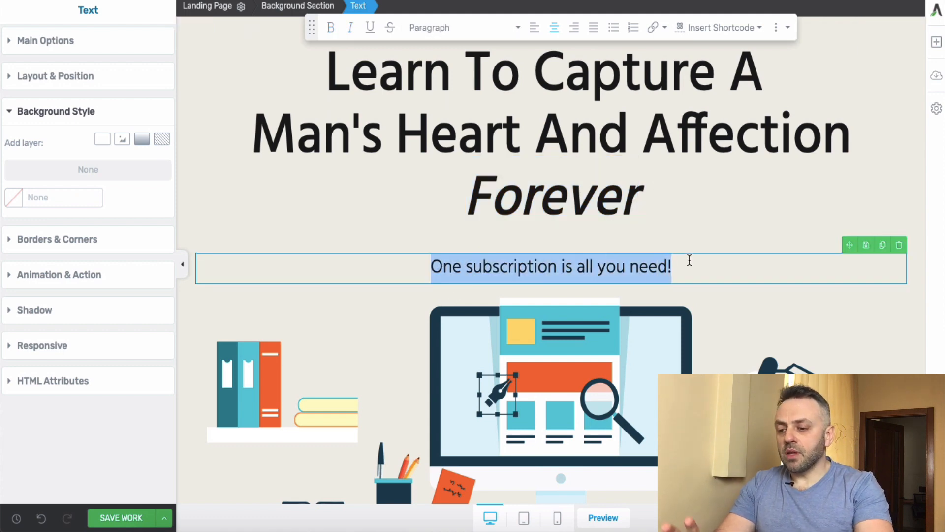
{"action": "left_click", "coordinate": [625, 106]}
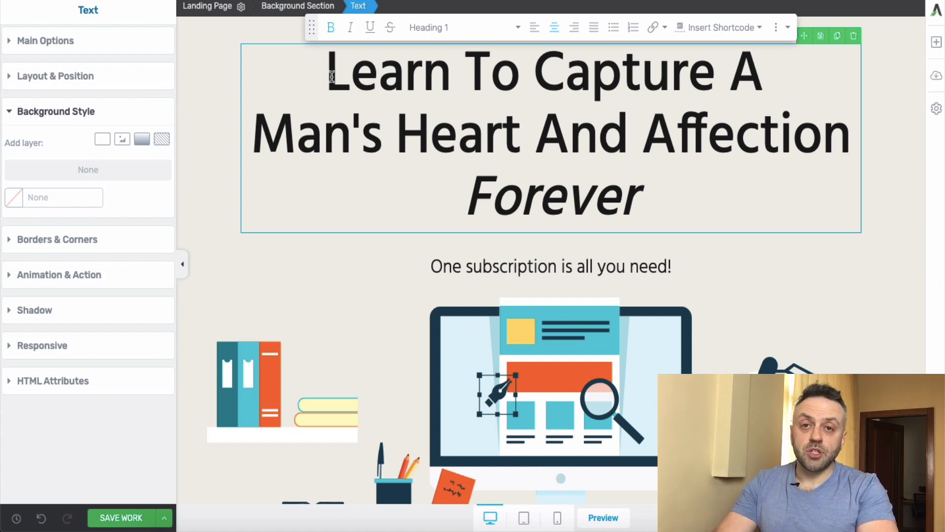
{"action": "left_click", "coordinate": [427, 270]}
{"action": "left_click_drag", "start_coordinate": [426, 269], "coordinate": [682, 263]}
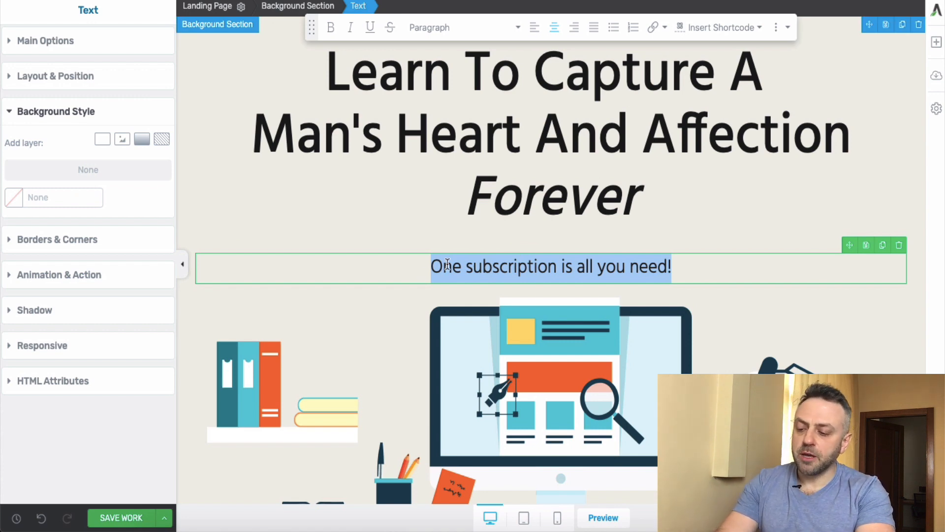
{"action": "type", "text": "Have e"}
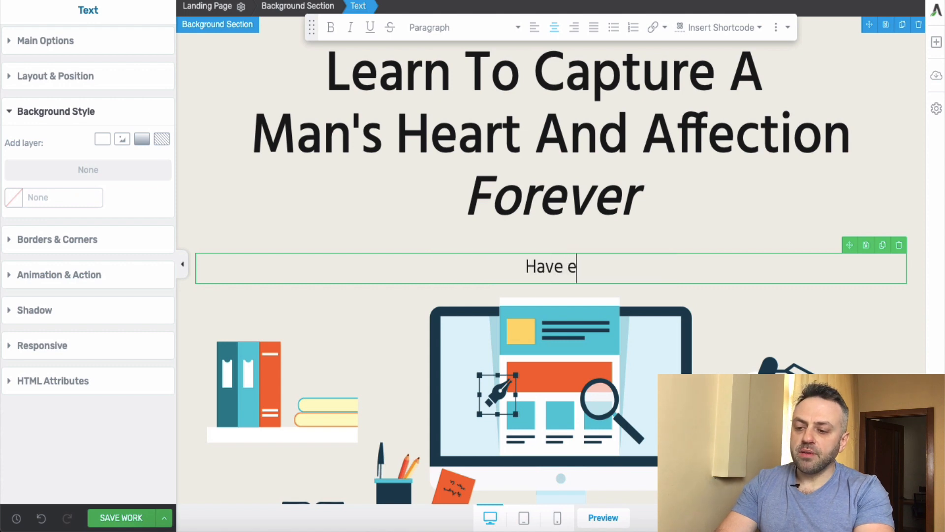
{"action": "type", "text": "very"}
{"action": "key", "text": "BackSpace"}
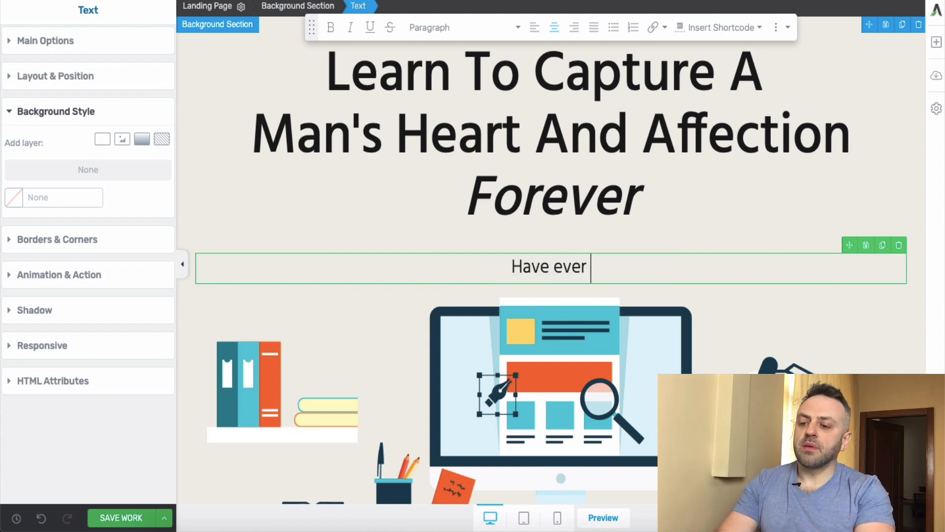
{"action": "key", "text": "ctrl+BackSpace"}
{"action": "key", "text": "ctrl+BackSpace"}
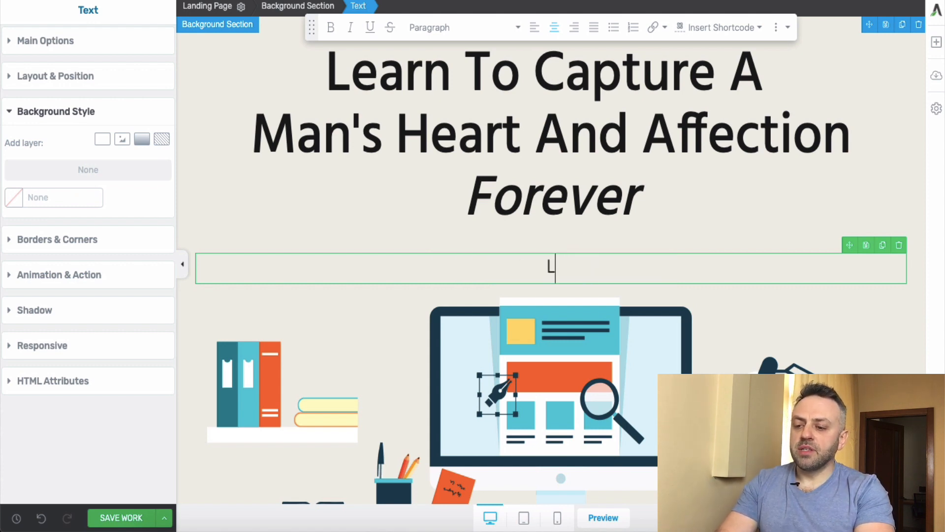
Write the subheadline story line by line, from "Tell me if this ever happened to you..." to "And, then, one day, he completely disappeared...".
{"action": "type", "text": "Tell me of"}
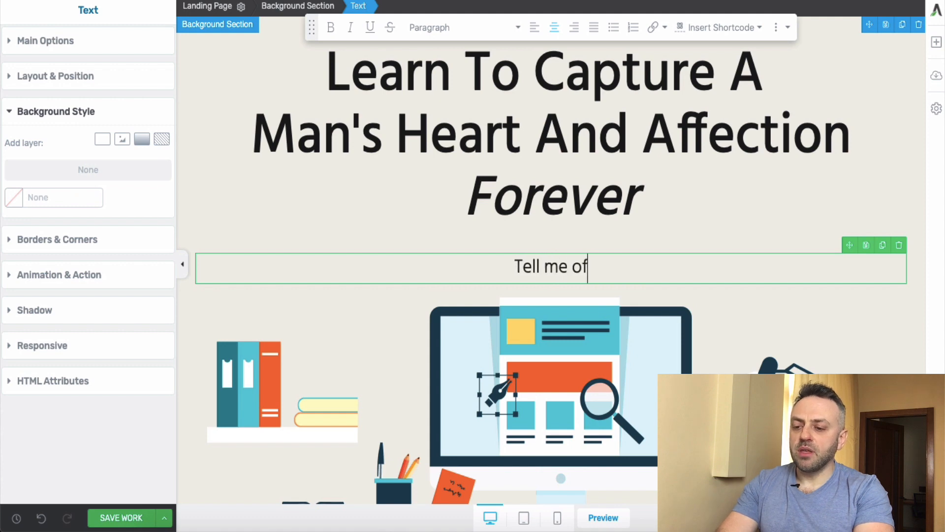
{"action": "key", "text": "BackSpace"}
{"action": "key", "text": "BackSpace"}
{"action": "key", "text": "BackSpace"}
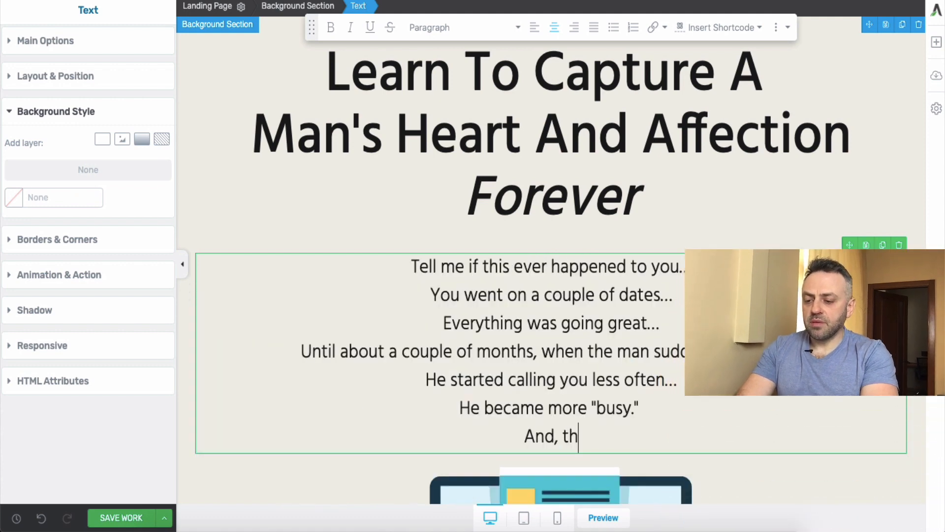
{"action": "type", "text": "en, one d"}
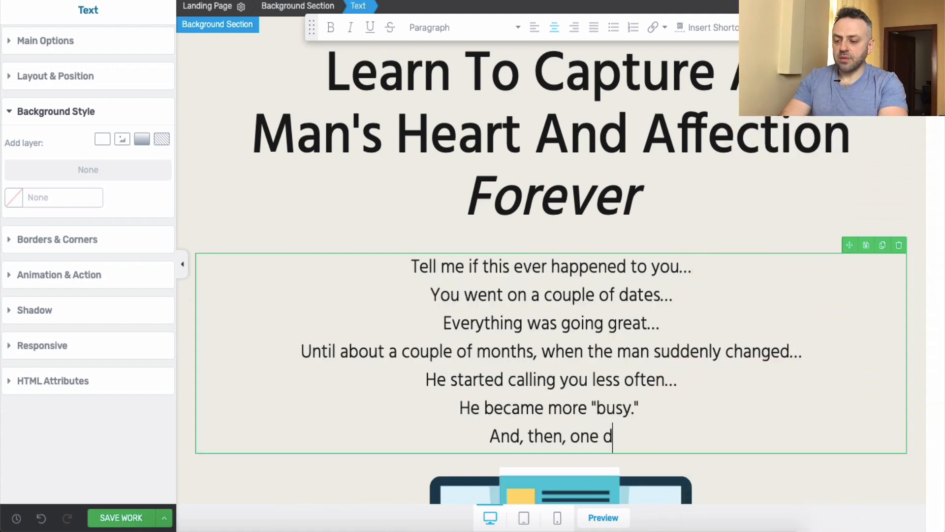
{"action": "type", "text": "ay, he comple"}
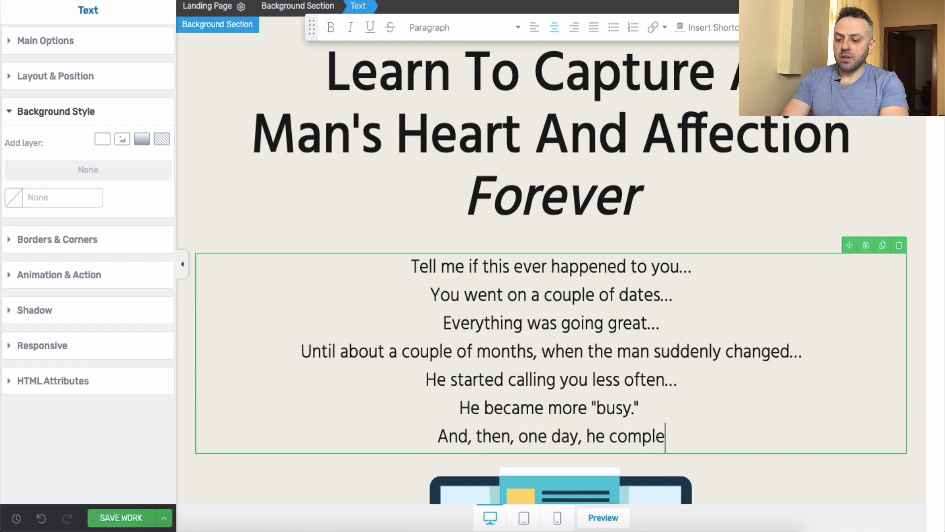
{"action": "type", "text": "tely disappea"}
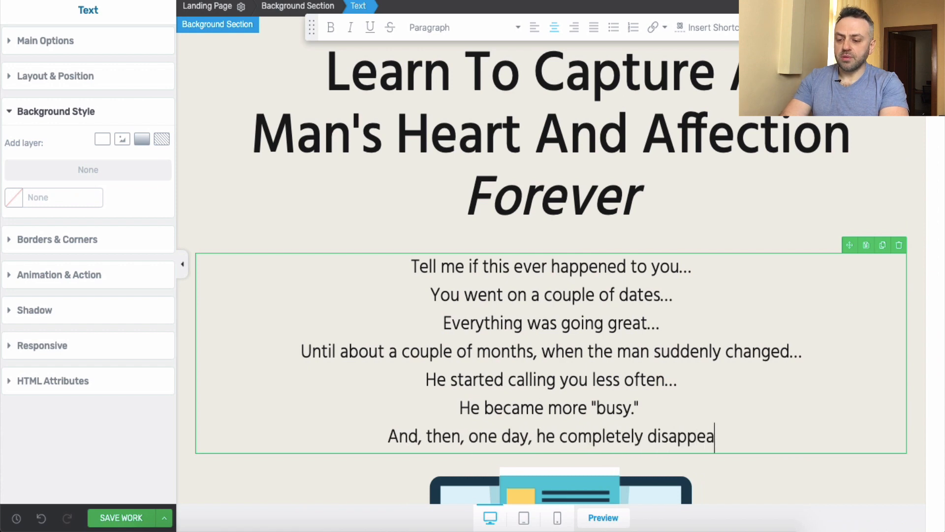
{"action": "type", "text": "red..."}
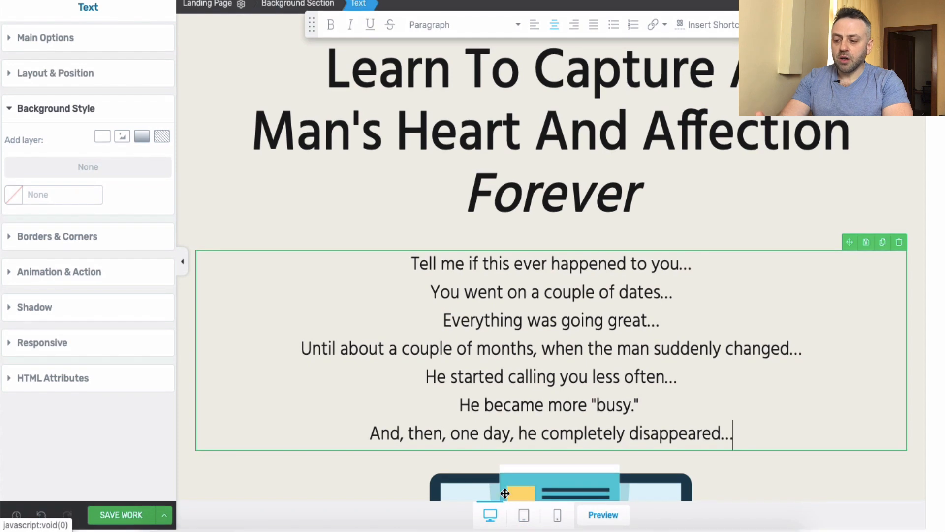
Highlight the whole dating story below the headline for review, and clear the selection.
{"action": "scroll", "coordinate": [562, 334], "scroll_direction": "down", "scroll_amount": 3}
{"action": "scroll", "coordinate": [561, 335], "scroll_direction": "up", "scroll_amount": 2}
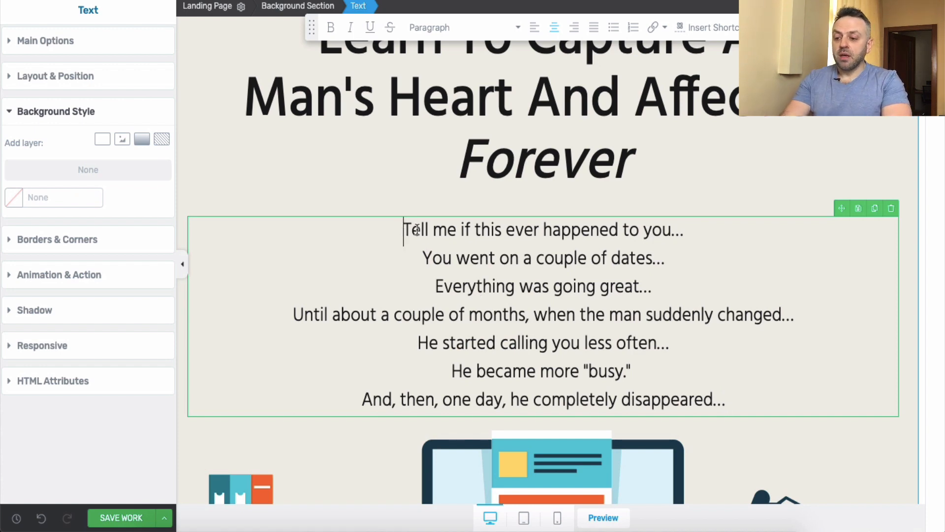
{"action": "left_click_drag", "start_coordinate": [403, 229], "coordinate": [737, 399]}
{"action": "left_click", "coordinate": [739, 400]}
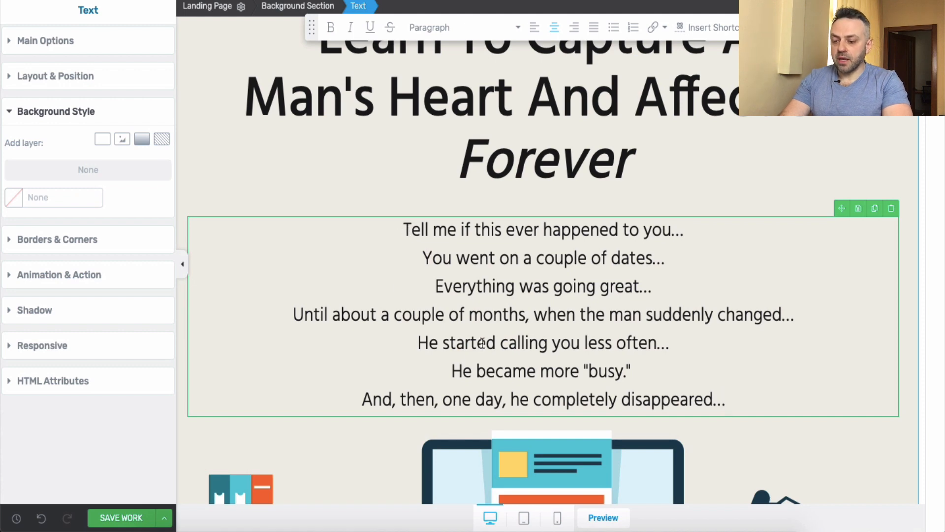
Add a blank line and the closing line "If this ever happened ever happened to you, keep reading..." below the story.
{"action": "scroll", "coordinate": [460, 370], "scroll_direction": "down", "scroll_amount": 3}
{"action": "key", "text": "Return"}
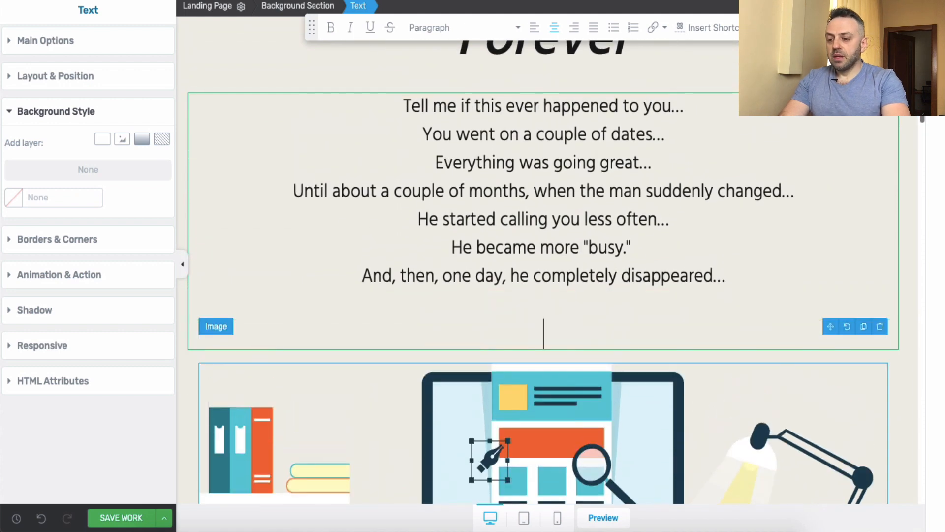
{"action": "type", "text": "If this so"}
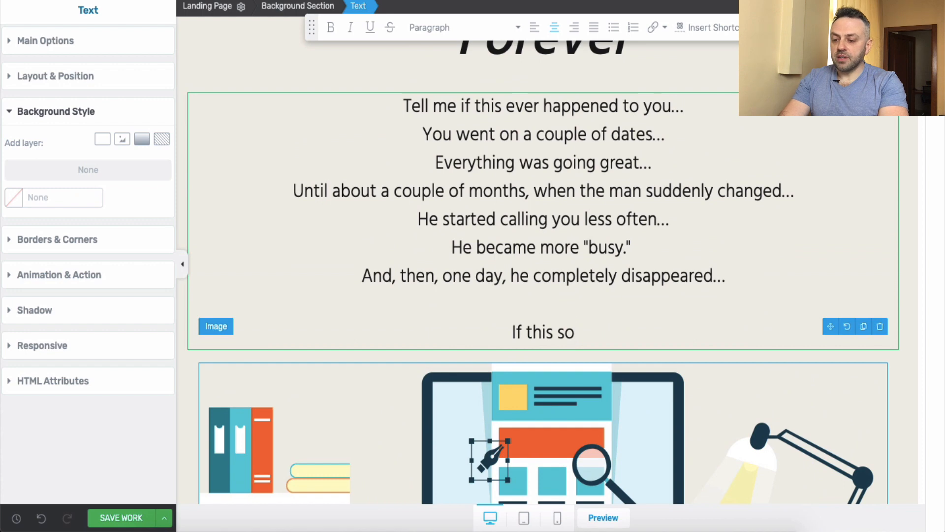
{"action": "key", "text": "BackSpace"}
{"action": "key", "text": "BackSpace"}
{"action": "type", "text": "ever happene"}
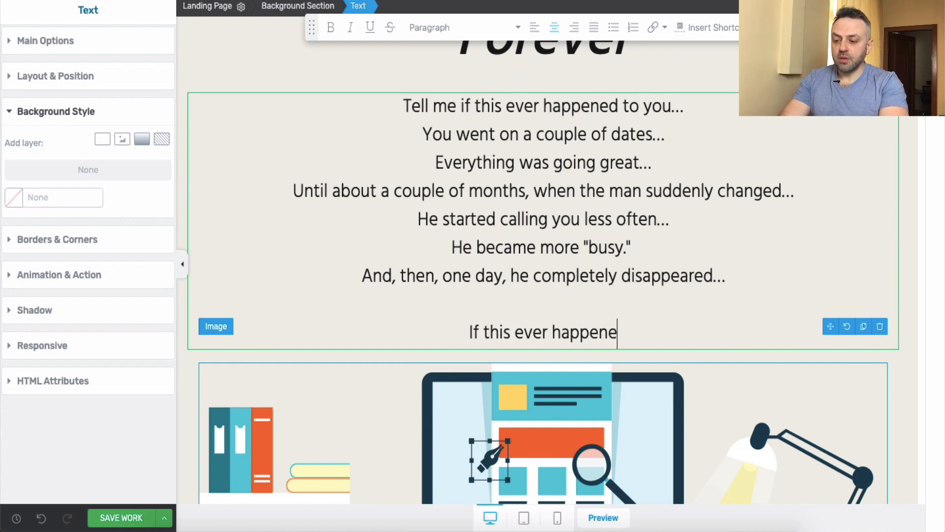
{"action": "type", "text": "d ever happen"}
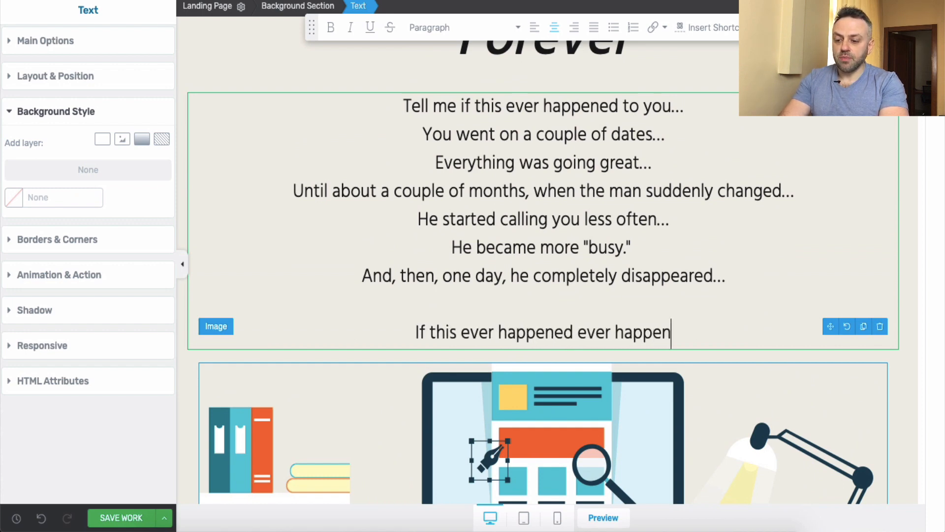
{"action": "type", "text": "ed to you, ke"}
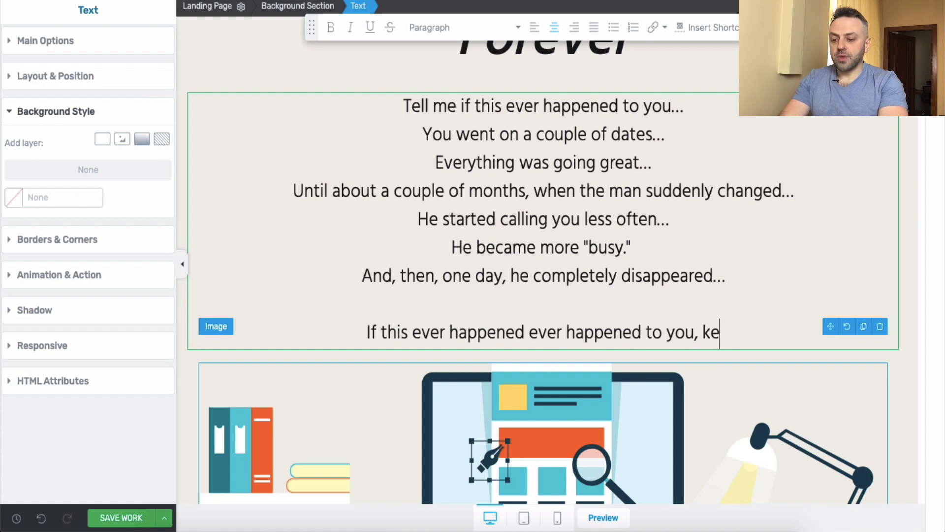
{"action": "type", "text": "ep reading..."}
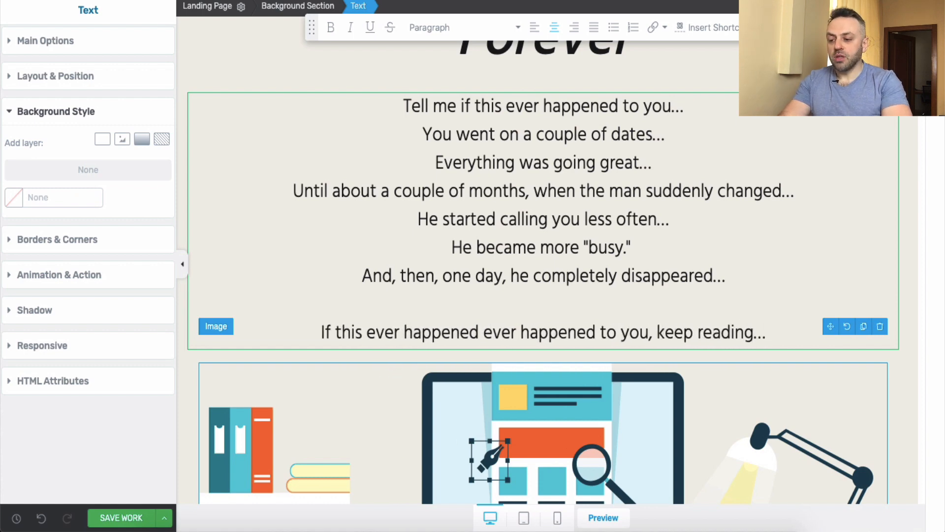
Examine the sales page and the affiliate banner images for a product picture to replace the selected landing page illustration.
{"action": "scroll", "coordinate": [549, 218], "scroll_direction": "down", "scroll_amount": 5}
{"action": "left_click", "coordinate": [549, 219]}
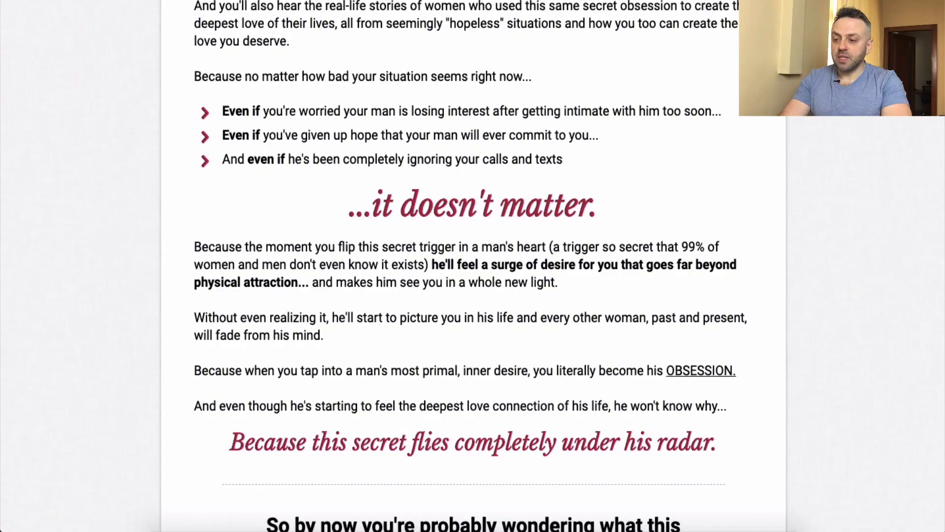
{"action": "scroll", "coordinate": [580, 147], "scroll_direction": "up", "scroll_amount": 8}
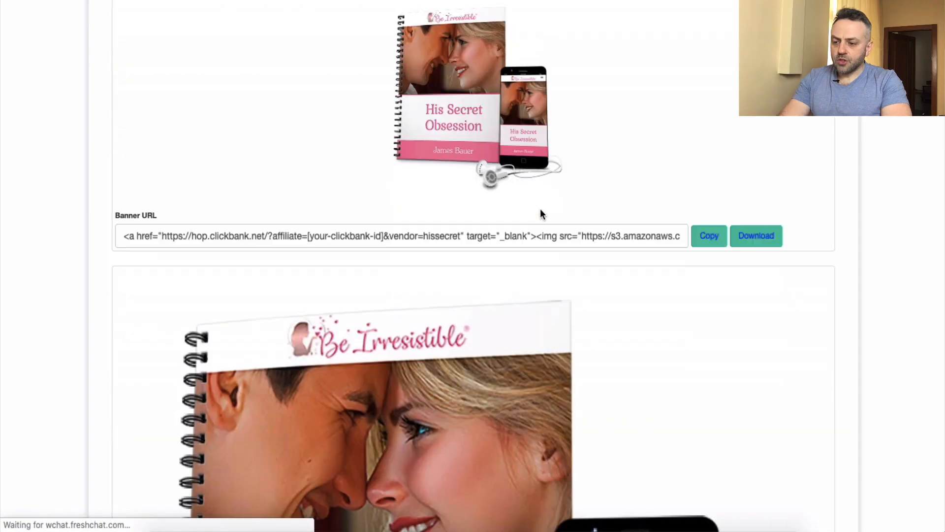
{"action": "scroll", "coordinate": [540, 209], "scroll_direction": "down", "scroll_amount": 10}
{"action": "scroll", "coordinate": [539, 208], "scroll_direction": "up", "scroll_amount": 15}
{"action": "scroll", "coordinate": [539, 208], "scroll_direction": "down", "scroll_amount": 20}
{"action": "scroll", "coordinate": [539, 208], "scroll_direction": "up", "scroll_amount": 12}
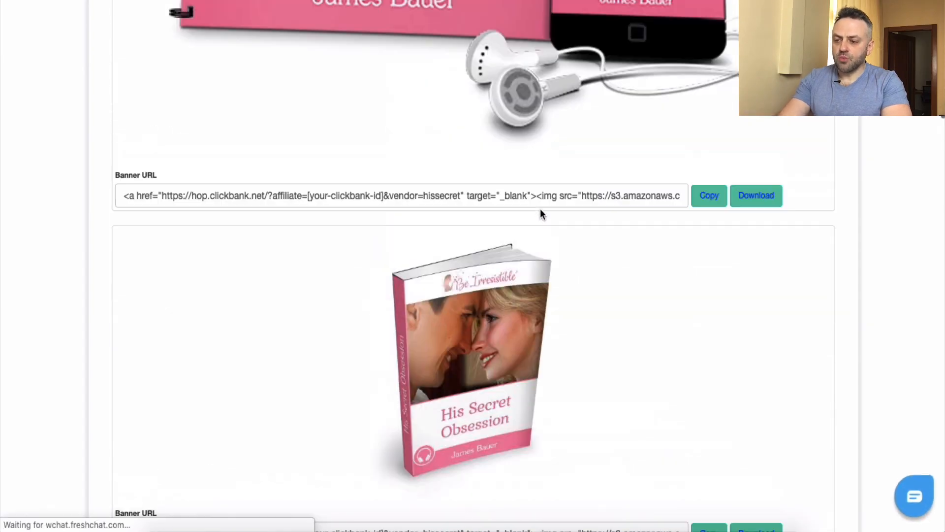
{"action": "scroll", "coordinate": [445, 192], "scroll_direction": "down", "scroll_amount": 10}
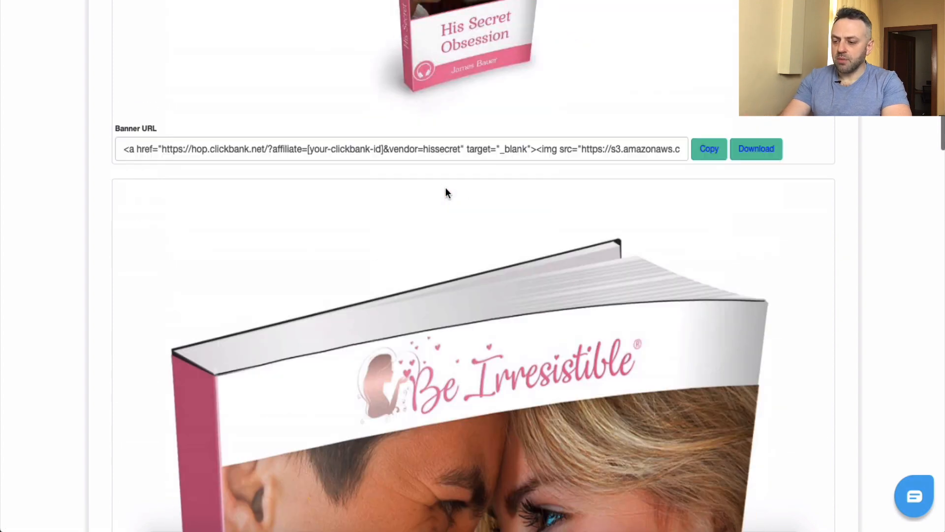
{"action": "scroll", "coordinate": [445, 192], "scroll_direction": "up", "scroll_amount": 12}
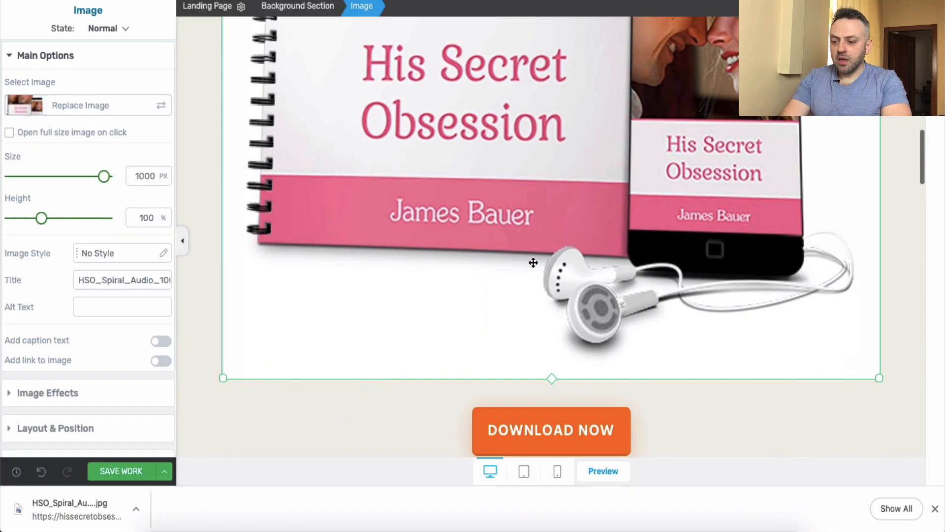
Check the spiral-book product image on the landing page between the story text and the DOWNLOAD NOW button.
{"action": "scroll", "coordinate": [532, 261], "scroll_direction": "down", "scroll_amount": 4}
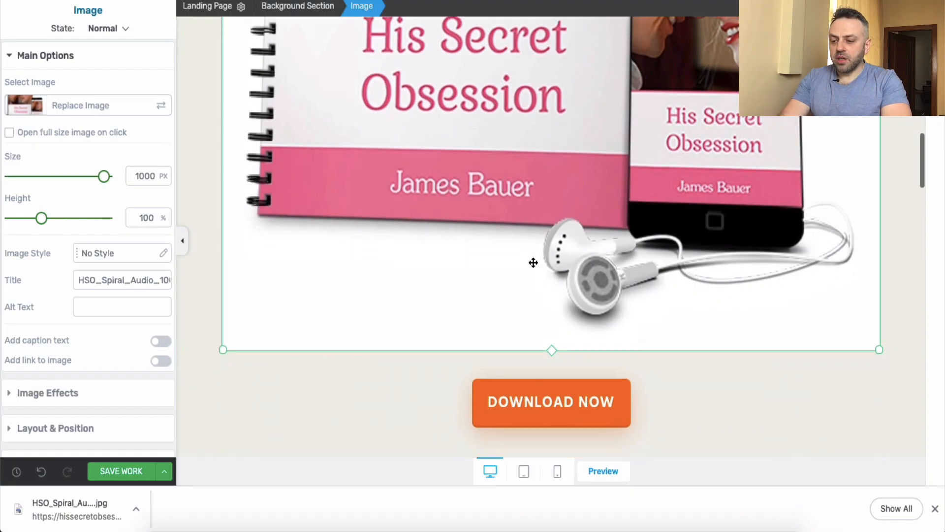
{"action": "scroll", "coordinate": [622, 219], "scroll_direction": "up", "scroll_amount": 9}
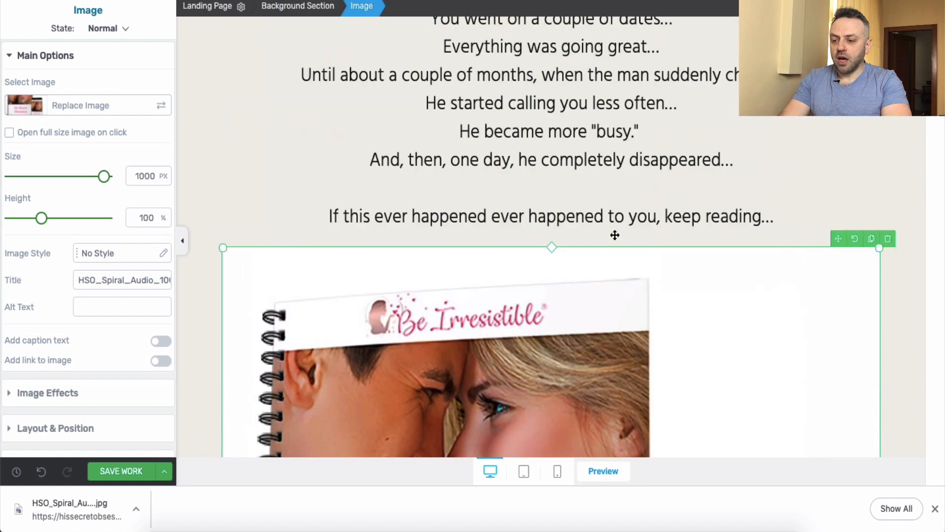
Compare the couple photos on the sales page with the spiral-book product image on the landing page.
{"action": "left_click", "coordinate": [619, 182]}
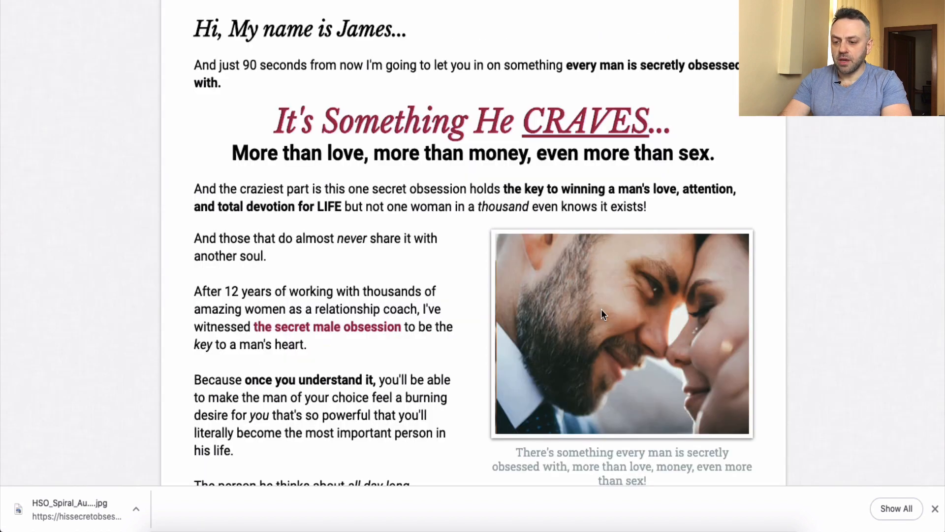
{"action": "scroll", "coordinate": [602, 311], "scroll_direction": "down", "scroll_amount": 3}
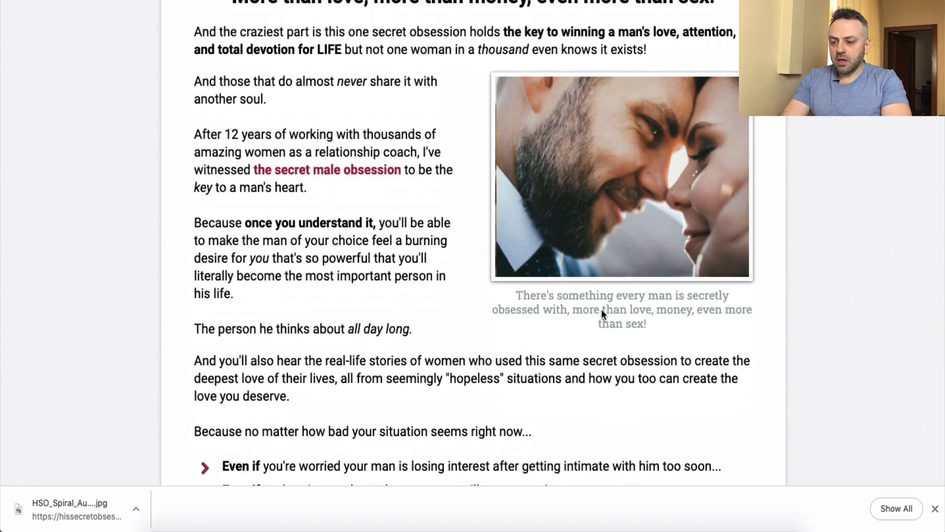
{"action": "scroll", "coordinate": [597, 189], "scroll_direction": "down", "scroll_amount": 15}
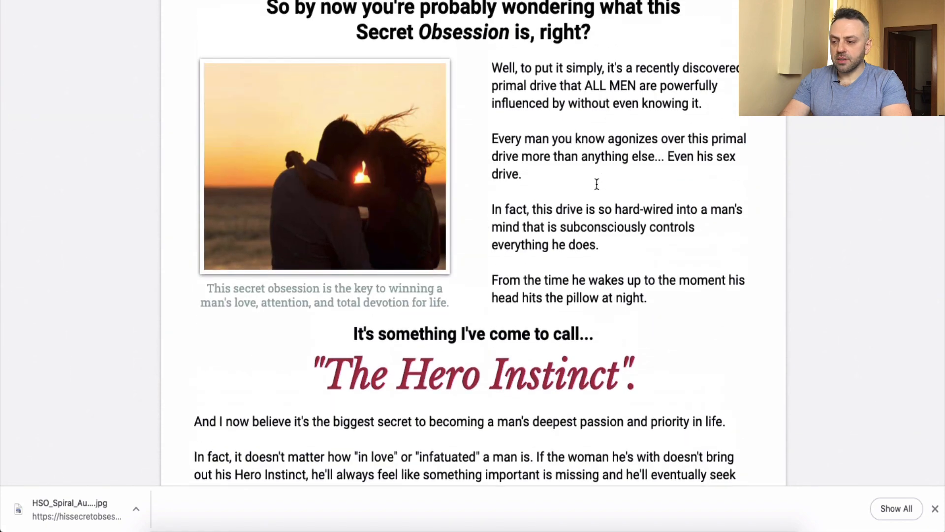
{"action": "scroll", "coordinate": [597, 186], "scroll_direction": "up", "scroll_amount": 11}
{"action": "scroll", "coordinate": [498, 103], "scroll_direction": "up", "scroll_amount": 5}
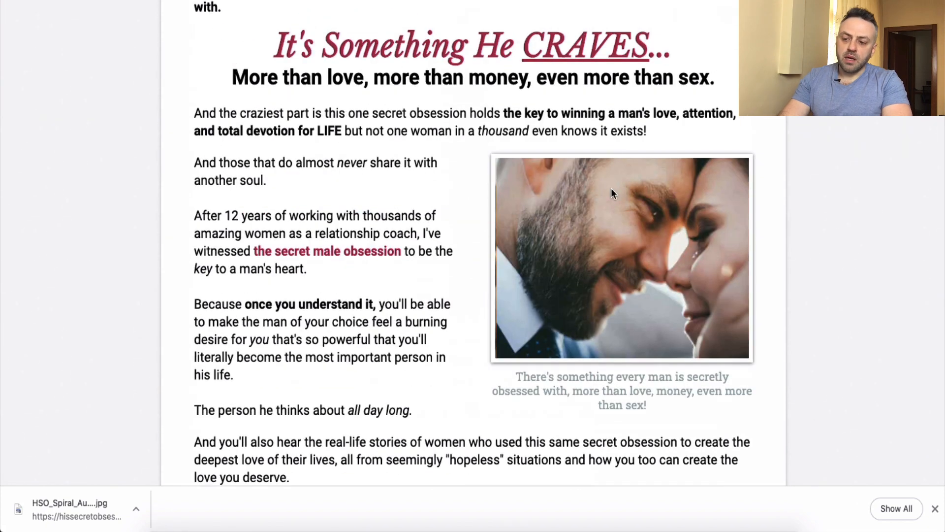
{"action": "key", "text": "ctrl+Tab"}
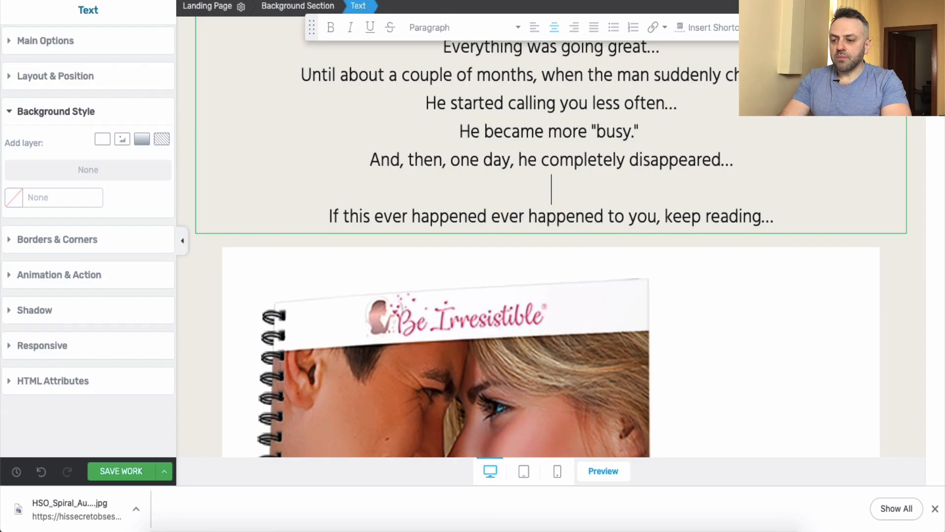
{"action": "scroll", "coordinate": [573, 235], "scroll_direction": "down", "scroll_amount": 5}
{"action": "left_click", "coordinate": [625, 159]}
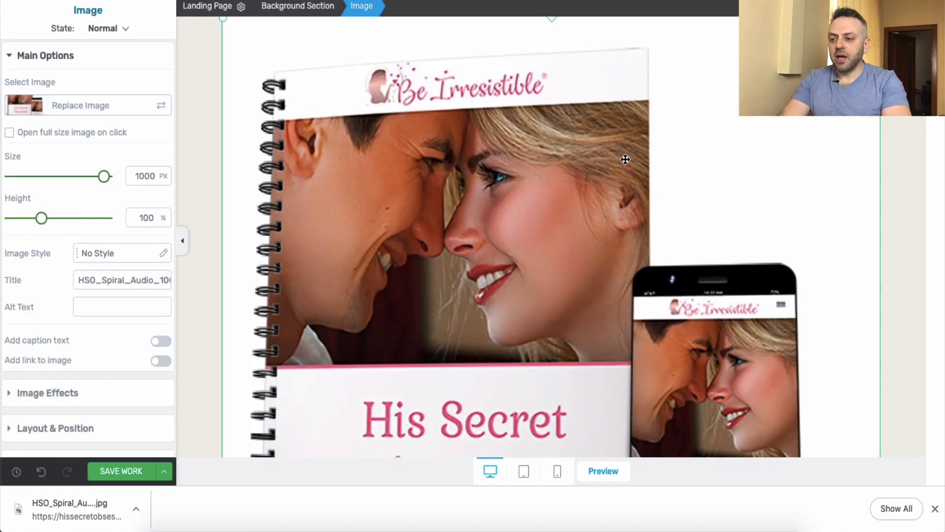
{"action": "scroll", "coordinate": [625, 159], "scroll_direction": "up", "scroll_amount": 3}
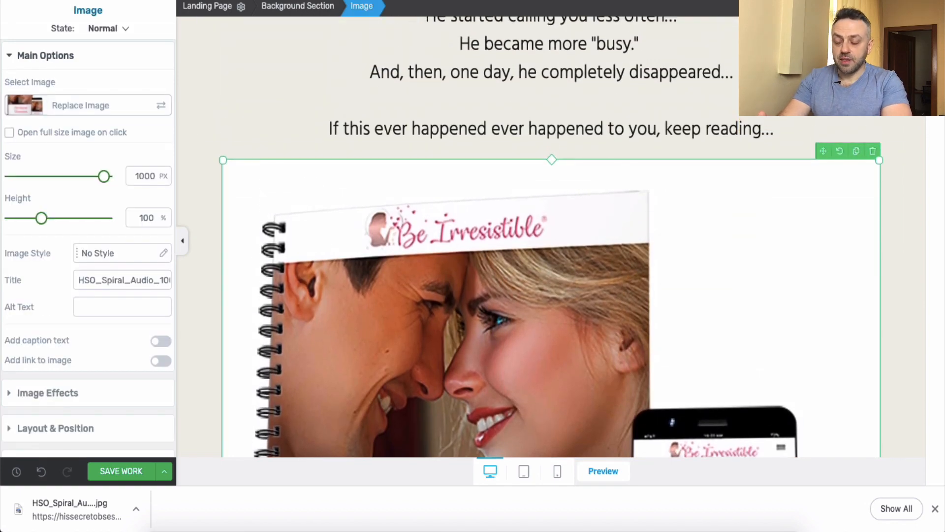
Switch to Unsplash and dismiss the browser's download bar.
{"action": "key", "text": "ctrl+shift+Tab"}
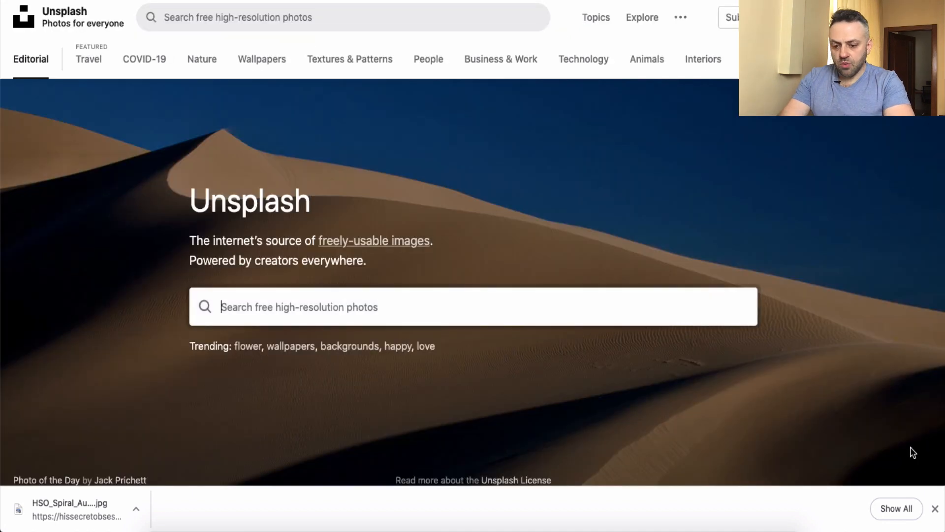
{"action": "left_click", "coordinate": [935, 508]}
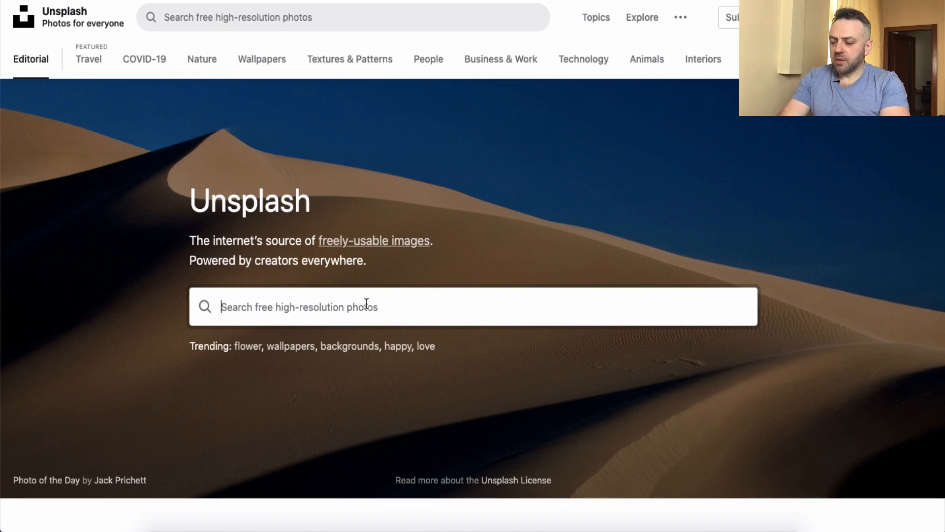
{"action": "type", "text": "man and a"}
{"action": "key", "text": "BackSpace"}
{"action": "type", "text": "w"}
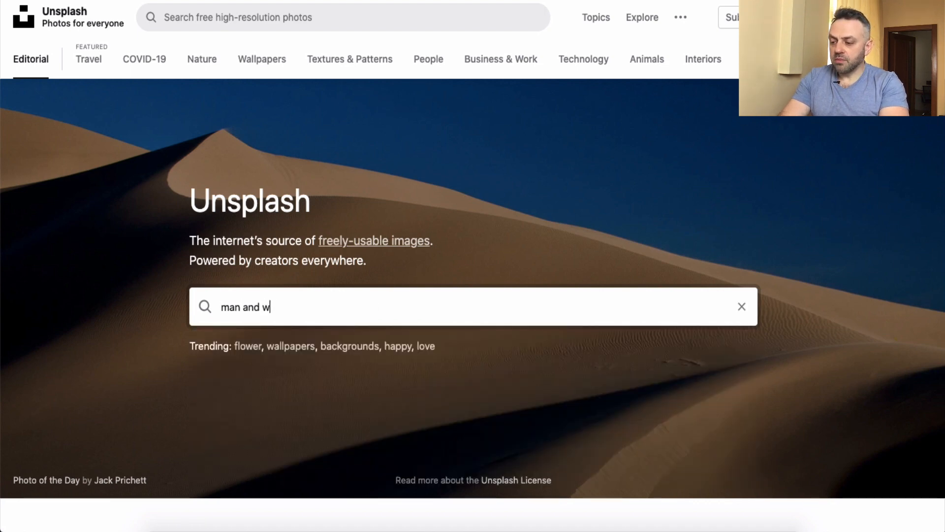
{"action": "key", "text": "BackSpace"}
{"action": "key", "text": "BackSpace"}
{"action": "key", "text": "BackSpace"}
{"action": "key", "text": "BackSpace"}
{"action": "key", "text": "BackSpace"}
{"action": "key", "text": "BackSpace"}
{"action": "key", "text": "BackSpace"}
{"action": "key", "text": "BackSpace"}
{"action": "key", "text": "BackSpace"}
Search Unsplash for "romance" and open the photo of the man and woman dancing among the trees.
{"action": "type", "text": "romance"}
{"action": "key", "text": "Return"}
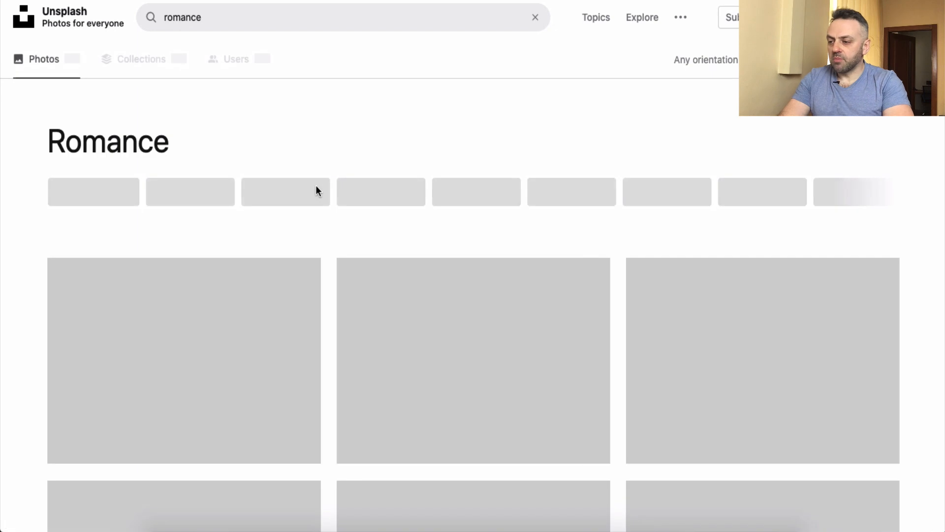
{"action": "scroll", "coordinate": [2, 317], "scroll_direction": "down", "scroll_amount": 6}
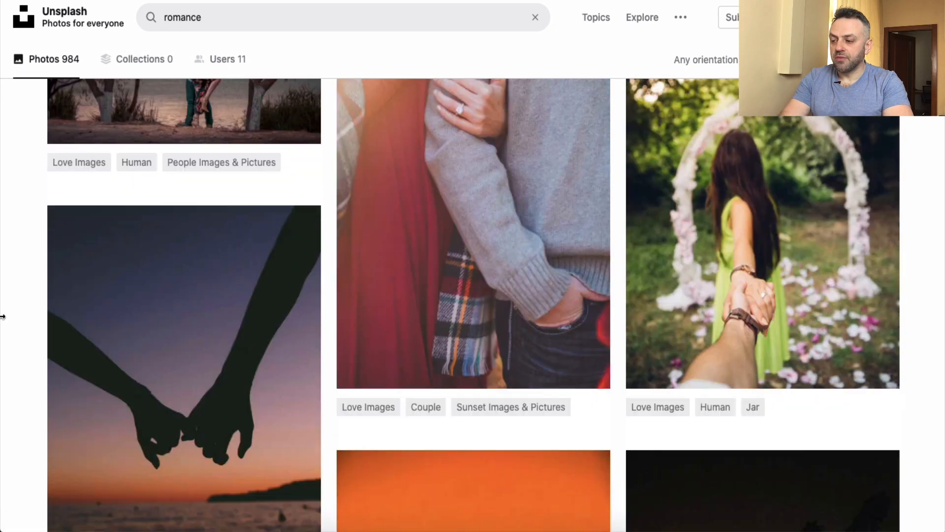
{"action": "scroll", "coordinate": [2, 316], "scroll_direction": "up", "scroll_amount": 6}
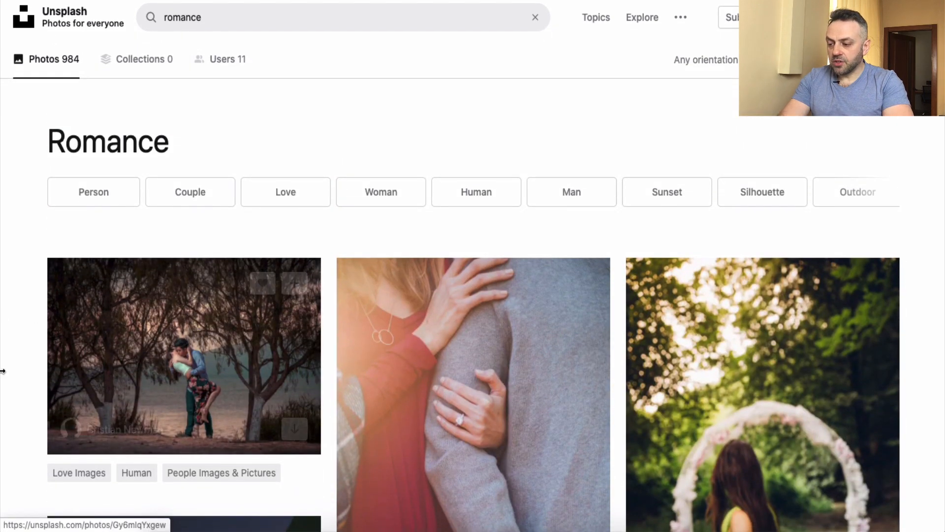
{"action": "scroll", "coordinate": [3, 371], "scroll_direction": "down", "scroll_amount": 14}
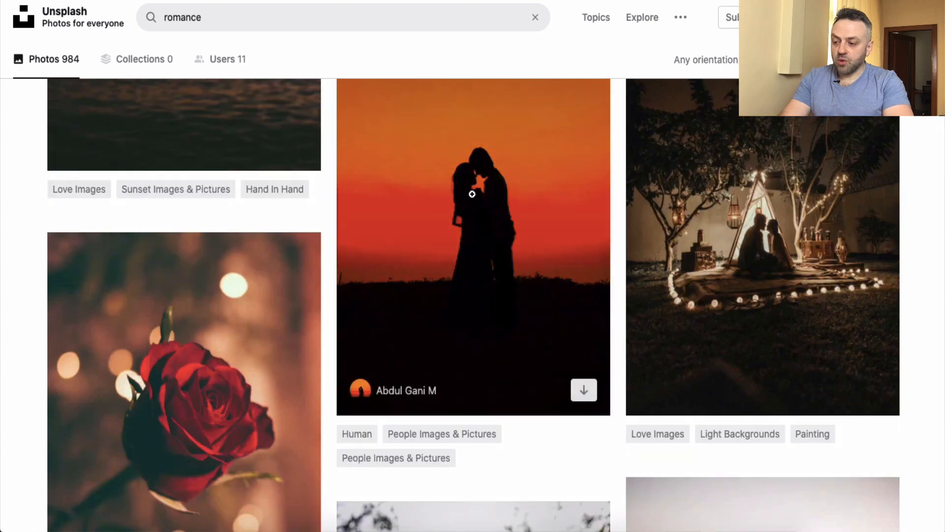
{"action": "scroll", "coordinate": [472, 194], "scroll_direction": "down", "scroll_amount": 11}
{"action": "scroll", "coordinate": [469, 195], "scroll_direction": "up", "scroll_amount": 2}
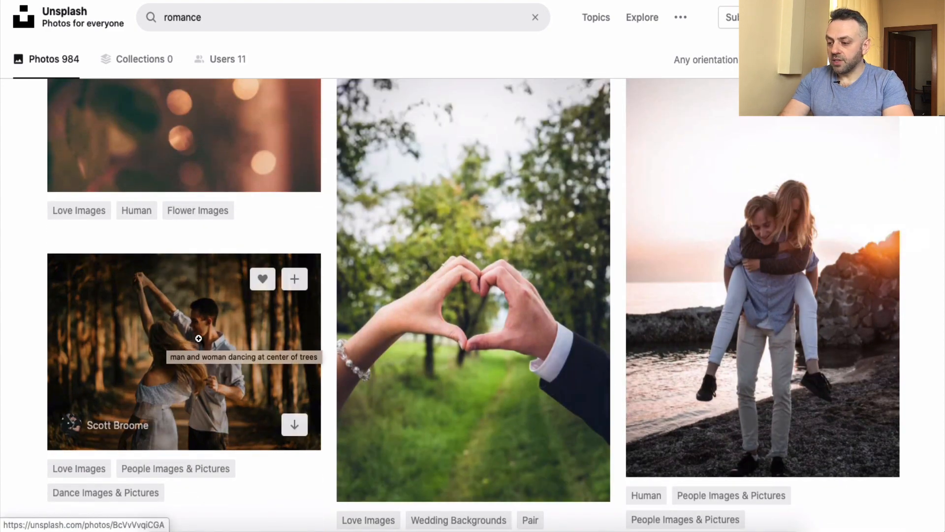
{"action": "left_click", "coordinate": [198, 328]}
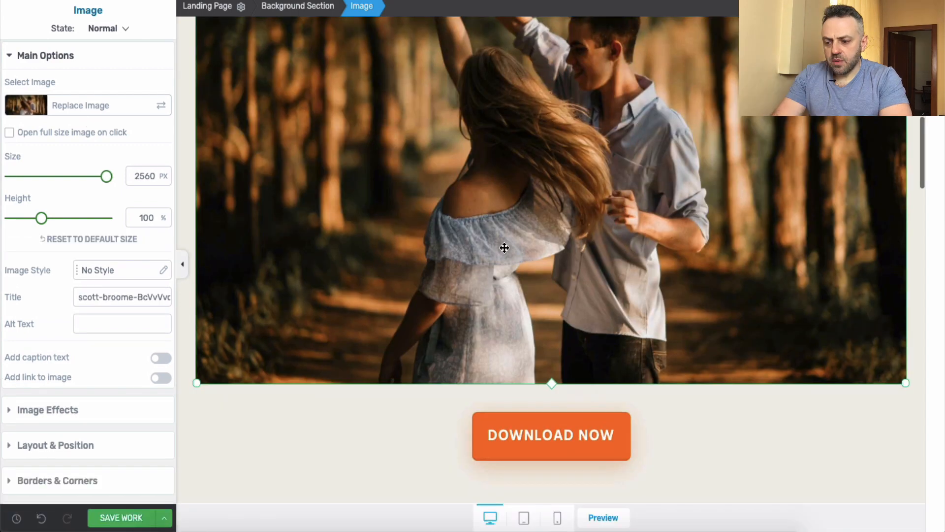
Examine the dancing couple photo on the landing page and the template sections below it.
{"action": "scroll", "coordinate": [502, 247], "scroll_direction": "up", "scroll_amount": 5}
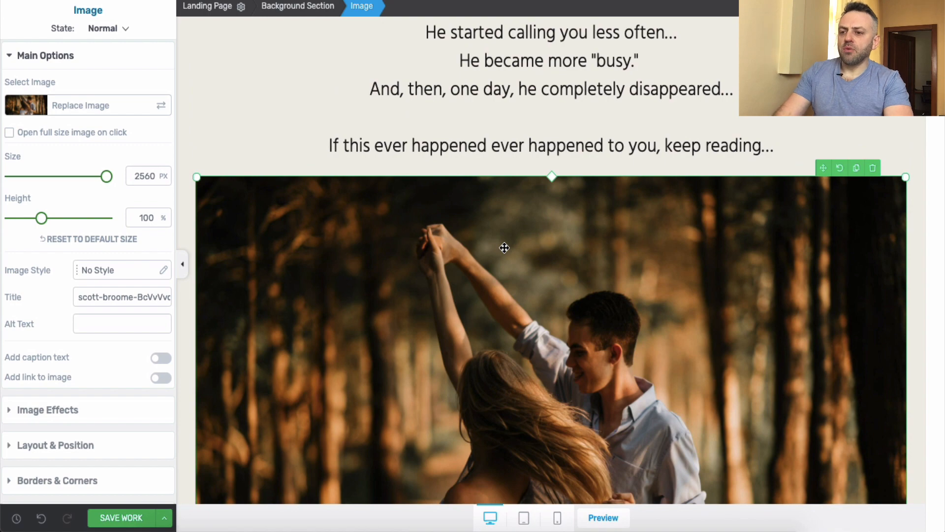
{"action": "scroll", "coordinate": [504, 247], "scroll_direction": "down", "scroll_amount": 1}
{"action": "scroll", "coordinate": [505, 248], "scroll_direction": "up", "scroll_amount": 1}
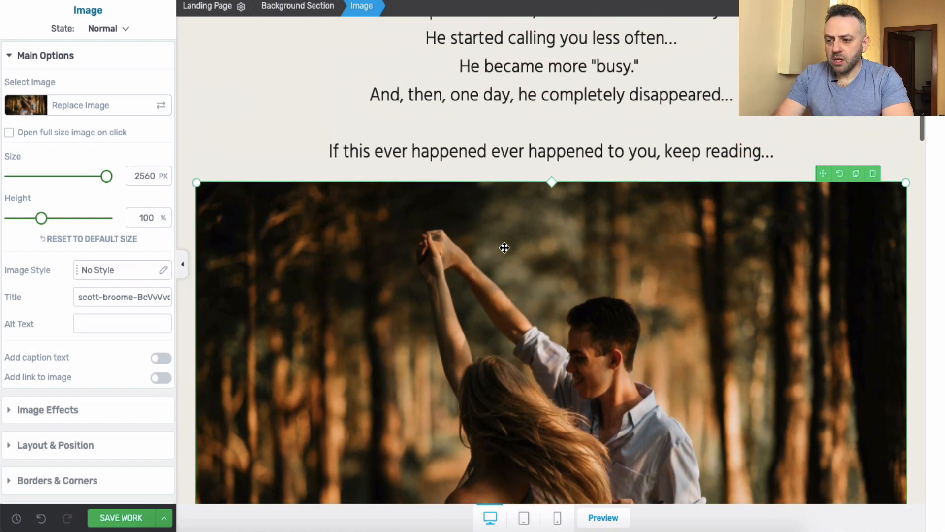
{"action": "scroll", "coordinate": [505, 247], "scroll_direction": "down", "scroll_amount": 4}
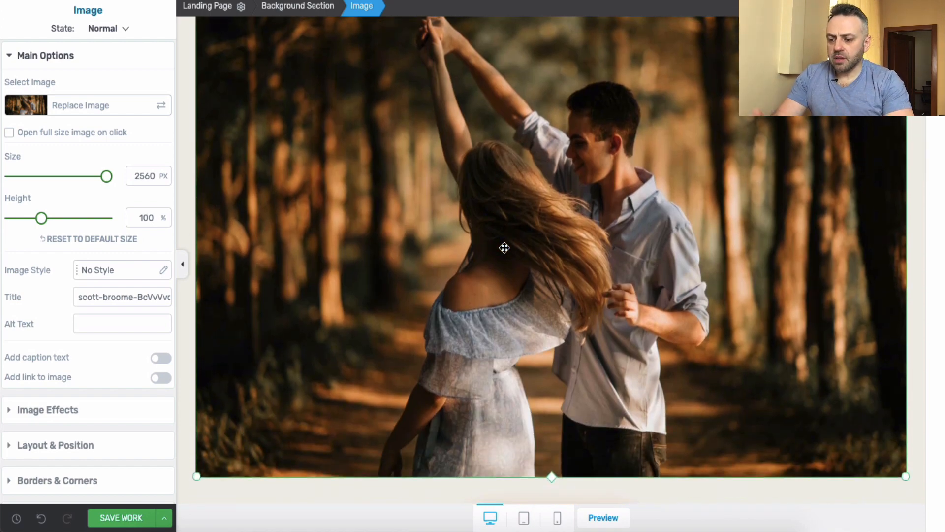
{"action": "scroll", "coordinate": [504, 247], "scroll_direction": "down", "scroll_amount": 7}
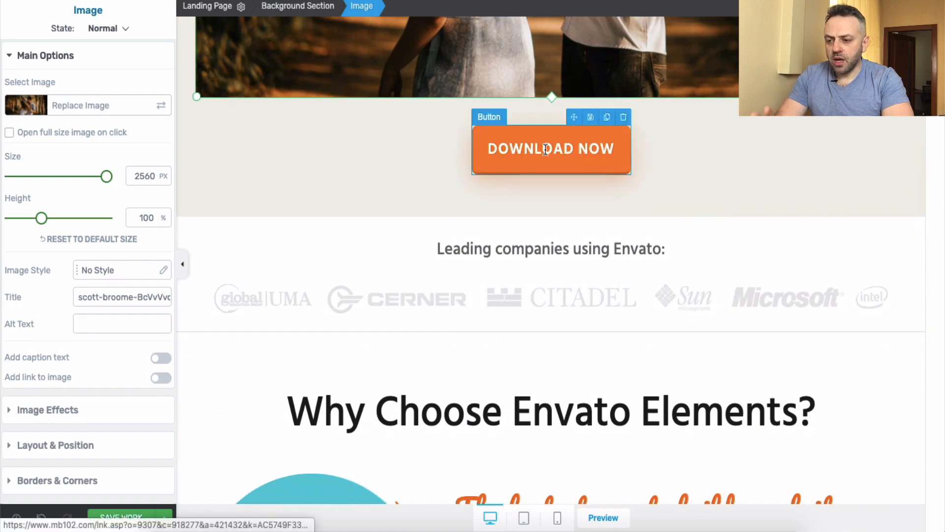
{"action": "scroll", "coordinate": [516, 149], "scroll_direction": "down", "scroll_amount": 15}
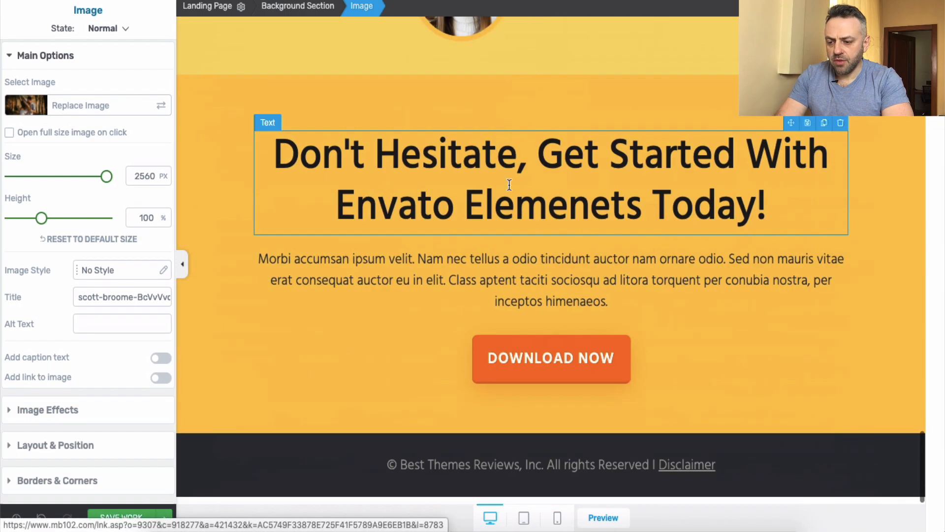
{"action": "scroll", "coordinate": [544, 337], "scroll_direction": "up", "scroll_amount": 18}
{"action": "scroll", "coordinate": [541, 330], "scroll_direction": "down", "scroll_amount": 4}
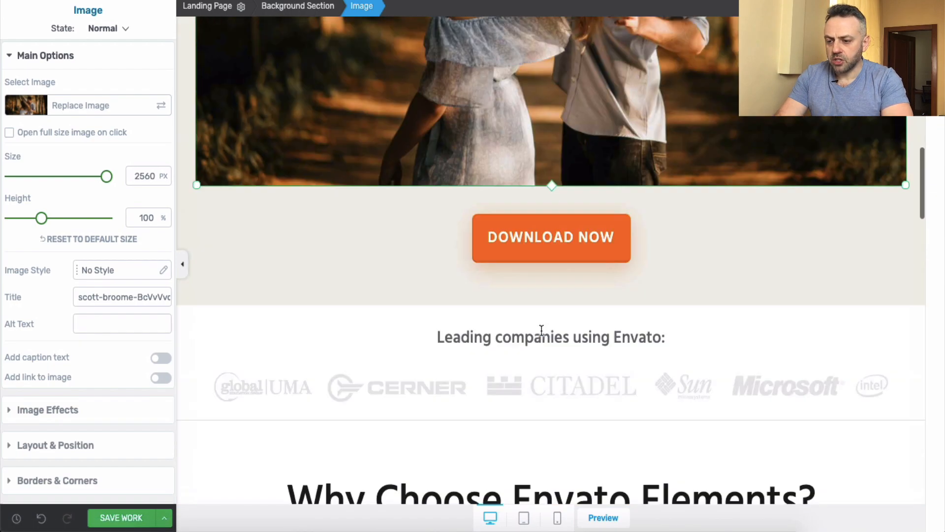
Delete the DOWNLOAD NOW button below the couple photo and the "Leading companies using Envato:" section with its logos.
{"action": "scroll", "coordinate": [542, 330], "scroll_direction": "up", "scroll_amount": 1}
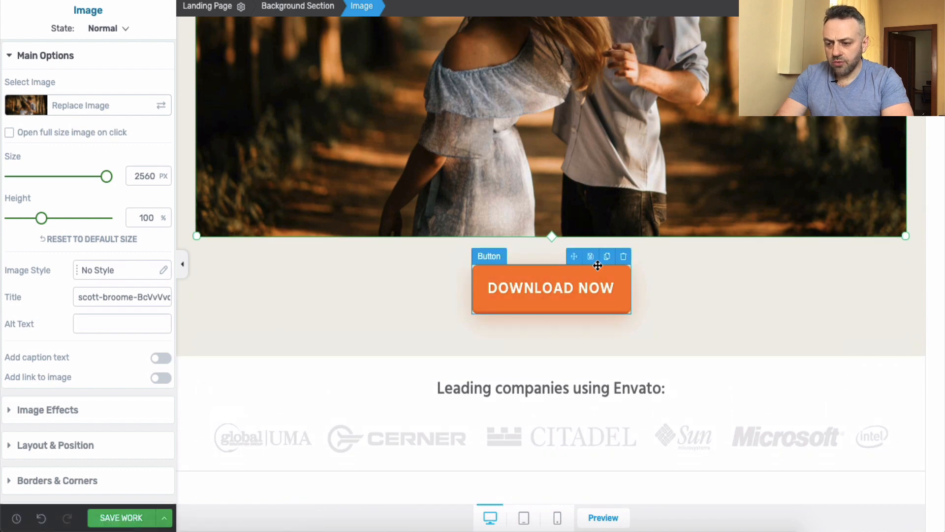
{"action": "left_click", "coordinate": [623, 256]}
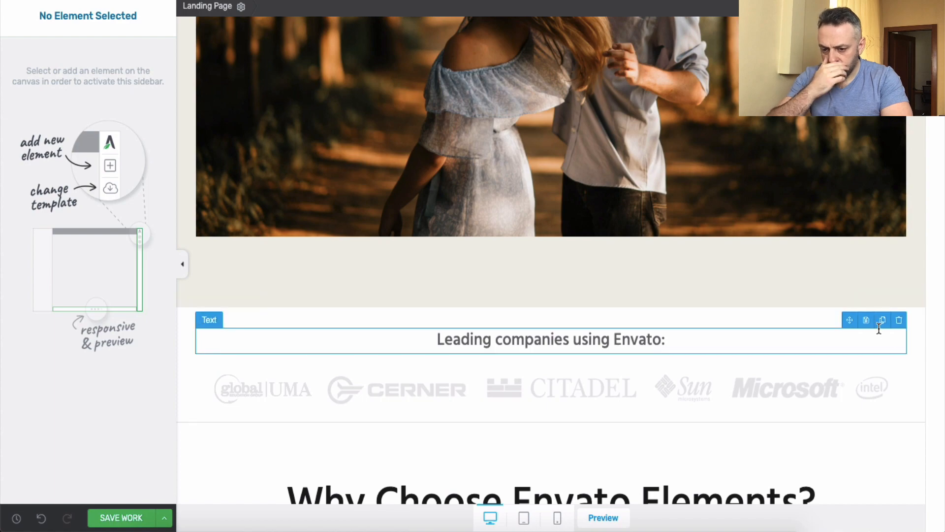
{"action": "left_click", "coordinate": [900, 320]}
{"action": "left_click", "coordinate": [918, 298]}
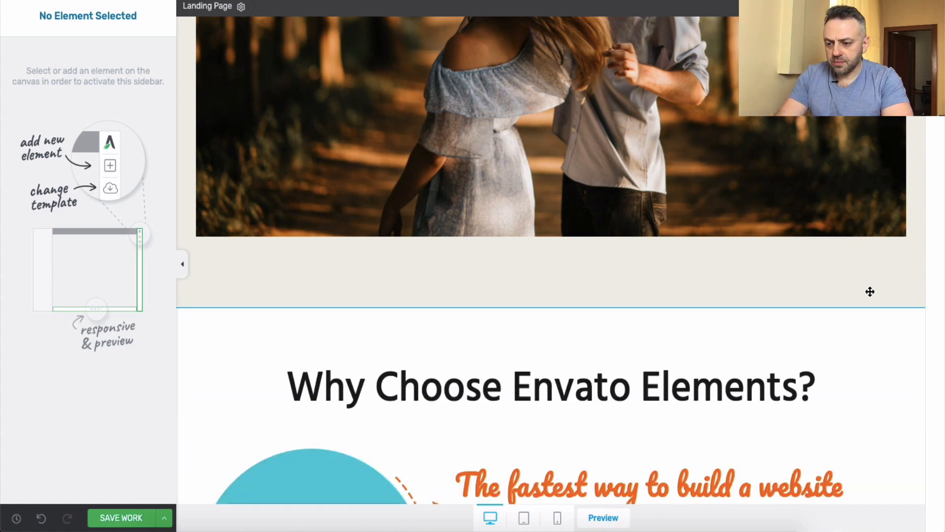
Duplicate the dating story text block and move the copy below the couple photo.
{"action": "scroll", "coordinate": [583, 274], "scroll_direction": "down", "scroll_amount": 2}
{"action": "scroll", "coordinate": [610, 266], "scroll_direction": "up", "scroll_amount": 10}
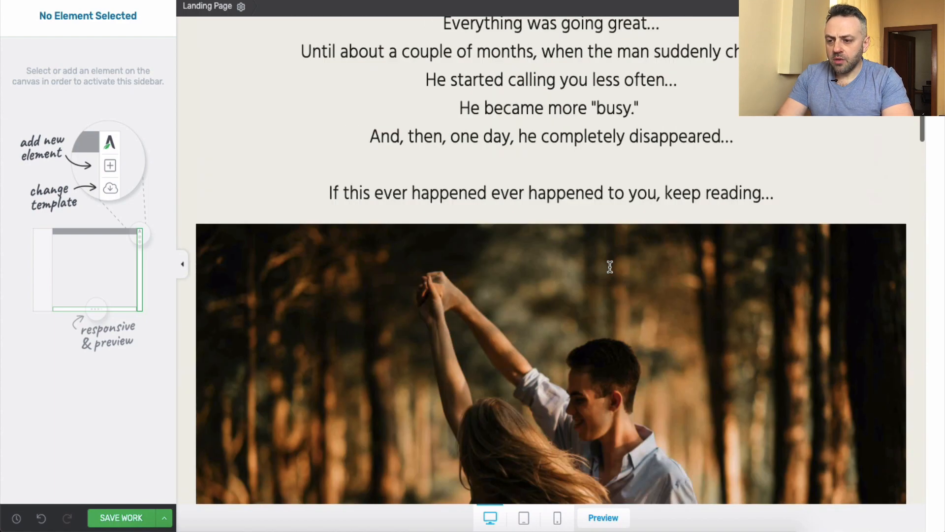
{"action": "scroll", "coordinate": [610, 266], "scroll_direction": "up", "scroll_amount": 5}
{"action": "left_click", "coordinate": [565, 279]}
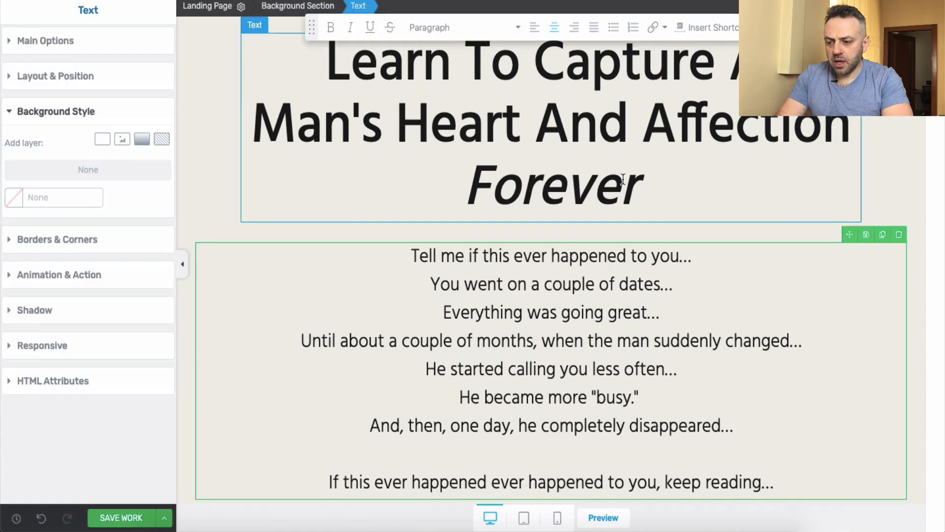
{"action": "left_click", "coordinate": [608, 282]}
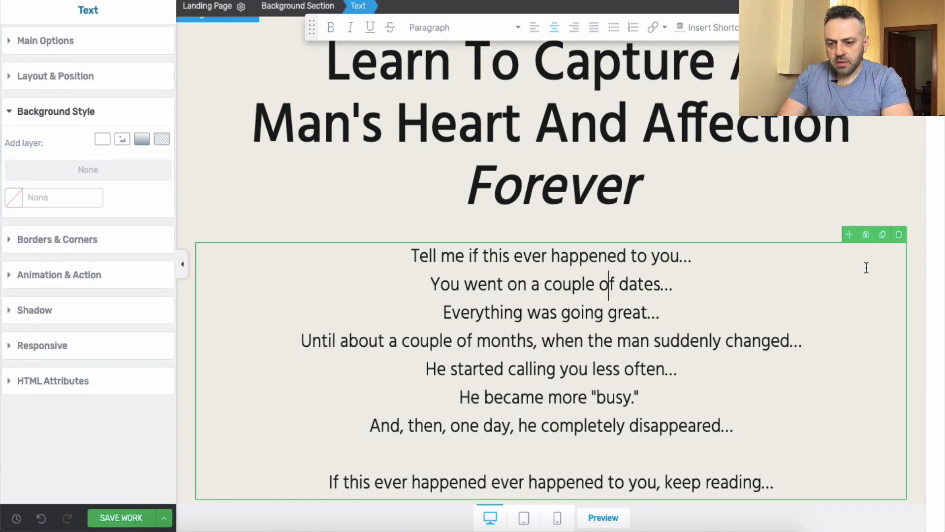
{"action": "left_click", "coordinate": [884, 235]}
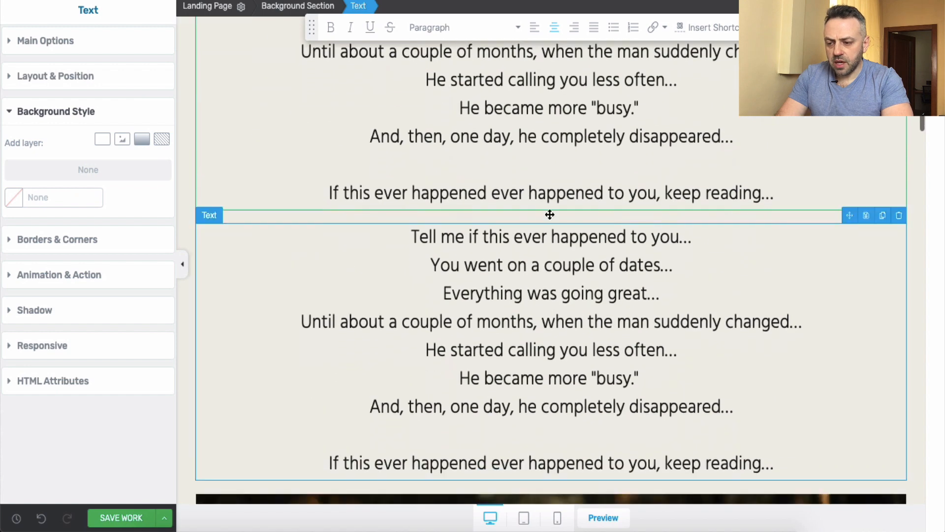
{"action": "left_click_drag", "start_coordinate": [850, 215], "coordinate": [834, 494]}
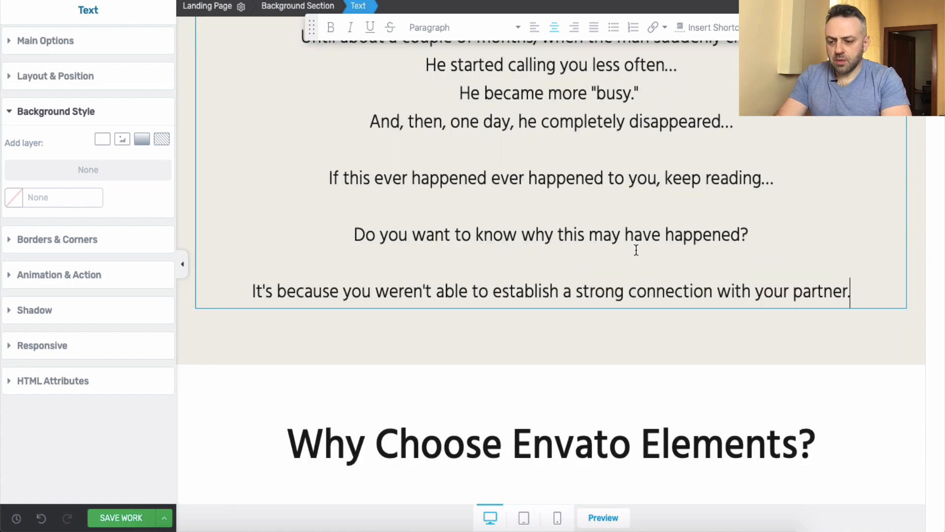
Start a new line after the sentence about establishing a strong connection, and read the sales page for further story copy.
{"action": "key", "text": "Return"}
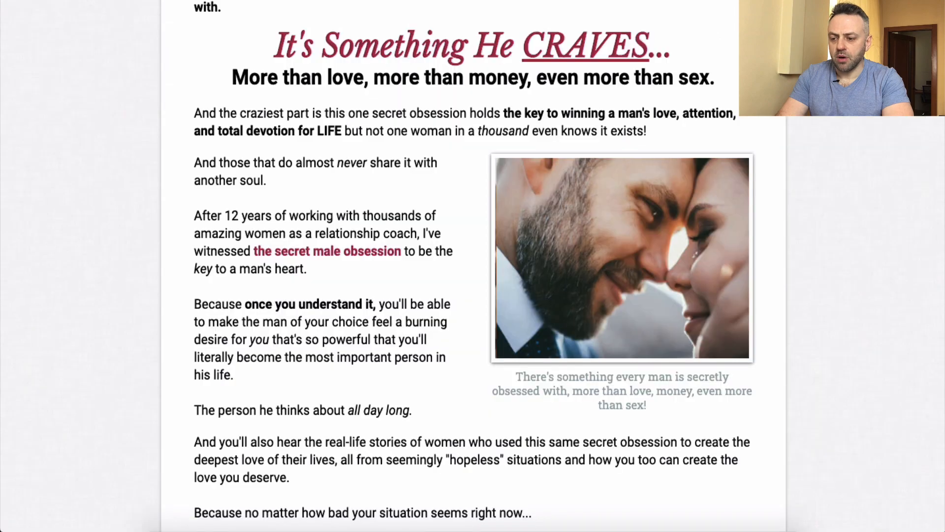
{"action": "scroll", "coordinate": [619, 312], "scroll_direction": "down", "scroll_amount": 10}
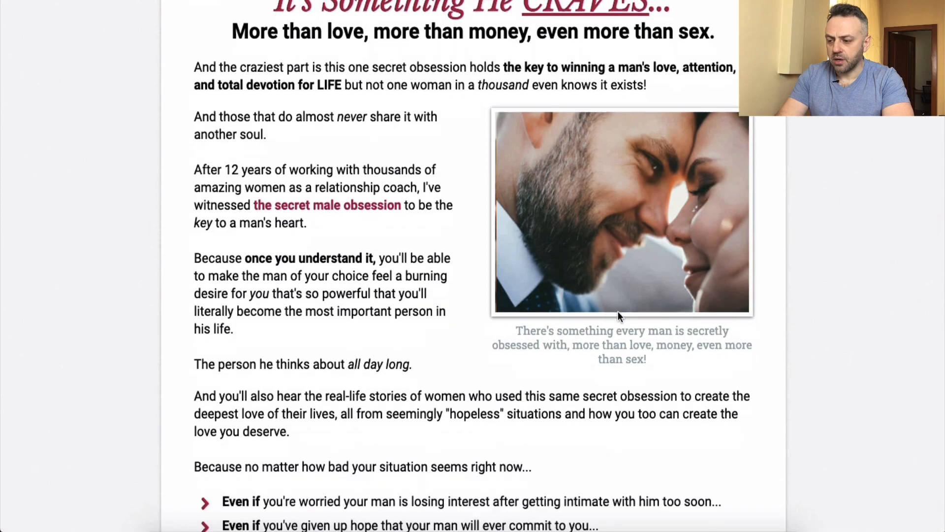
{"action": "scroll", "coordinate": [605, 222], "scroll_direction": "down", "scroll_amount": 5}
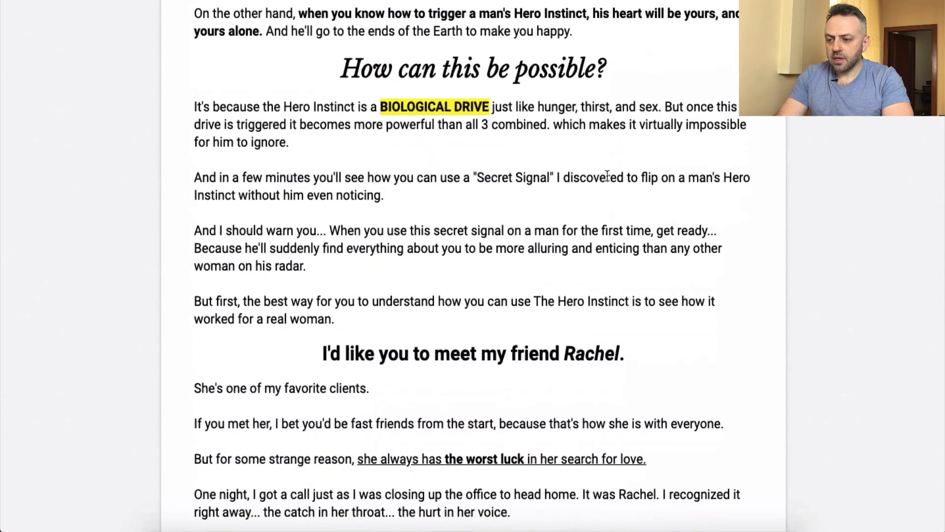
{"action": "scroll", "coordinate": [417, 269], "scroll_direction": "down", "scroll_amount": 20}
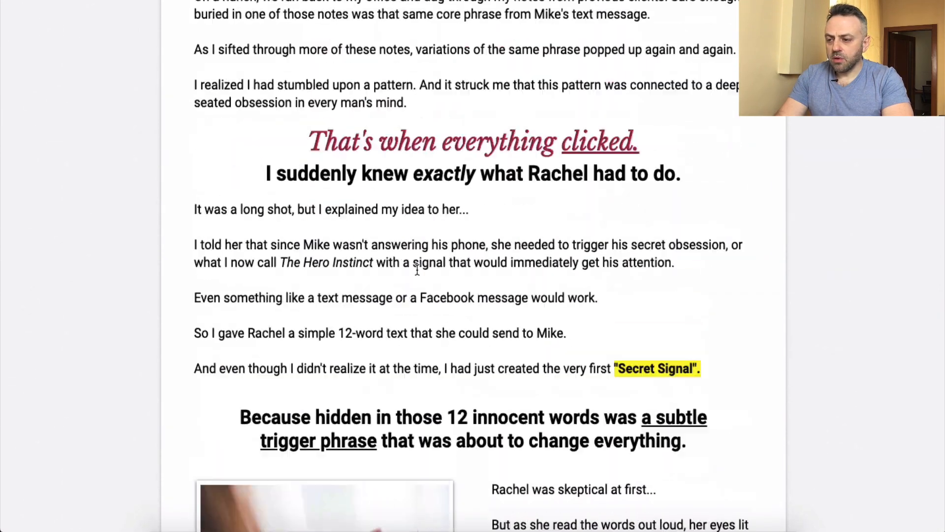
{"action": "scroll", "coordinate": [417, 269], "scroll_direction": "down", "scroll_amount": 13}
{"action": "scroll", "coordinate": [416, 269], "scroll_direction": "up", "scroll_amount": 4}
{"action": "scroll", "coordinate": [416, 268], "scroll_direction": "down", "scroll_amount": 7}
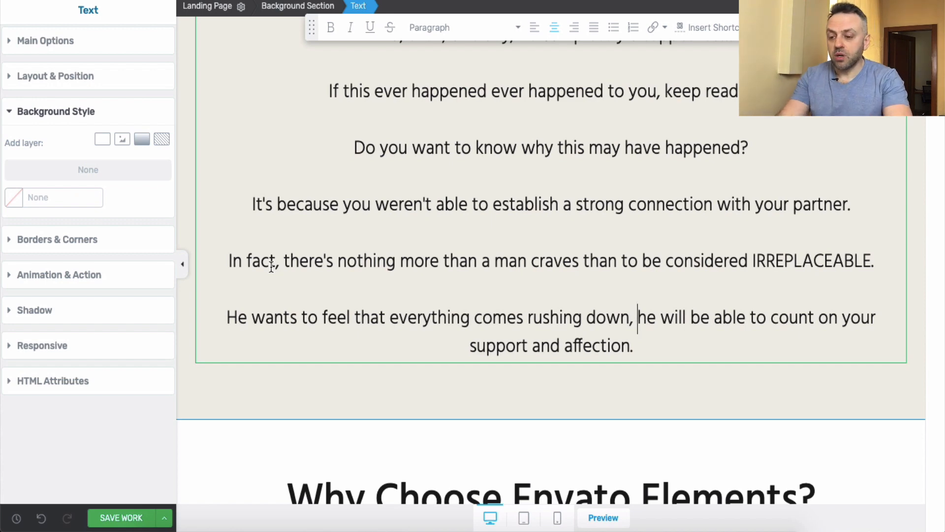
Continue the story with "But there's more... Feeling IRREPLACEABLE is just the beginning. The man must also feel an array of other things. Such as...".
{"action": "key", "text": "Down"}
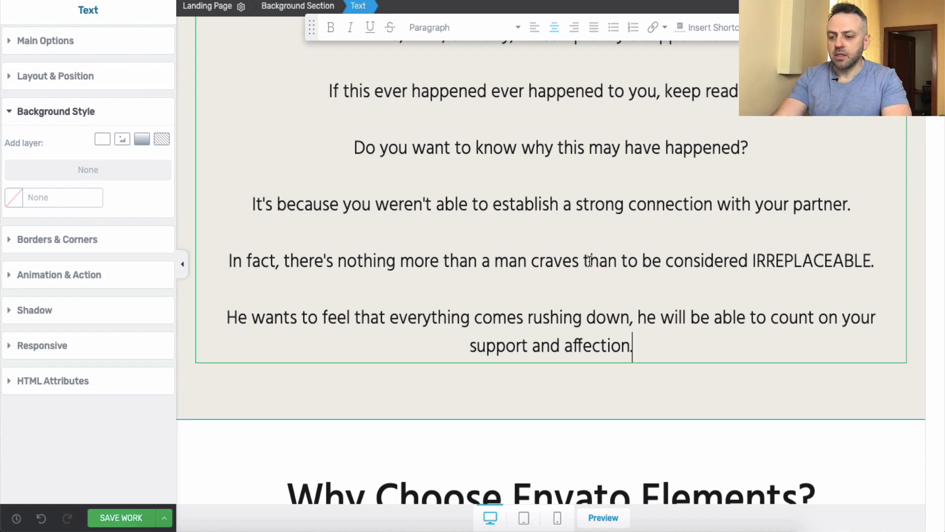
{"action": "type", "text": "But there's more... Feeling IRREPLACEABLE is just the beginning. The man must also feel an array of other things."}
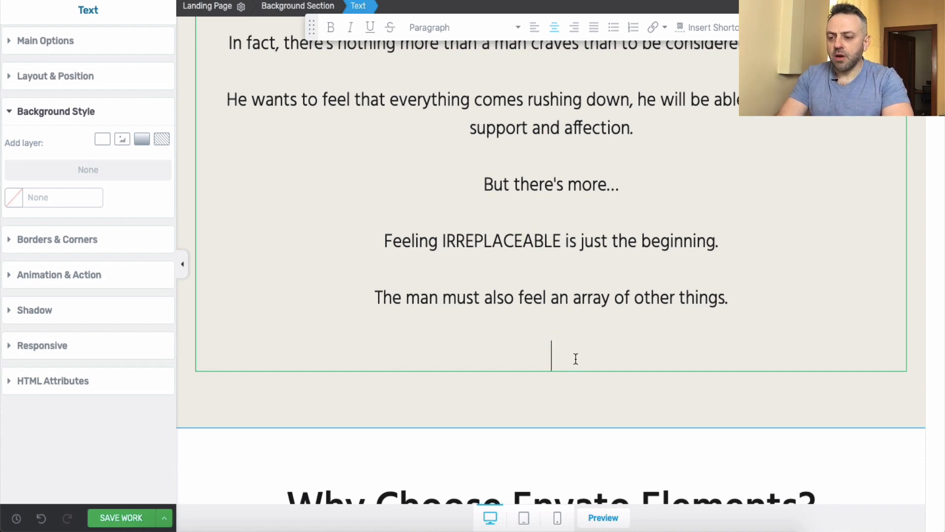
{"action": "type", "text": "Such as"}
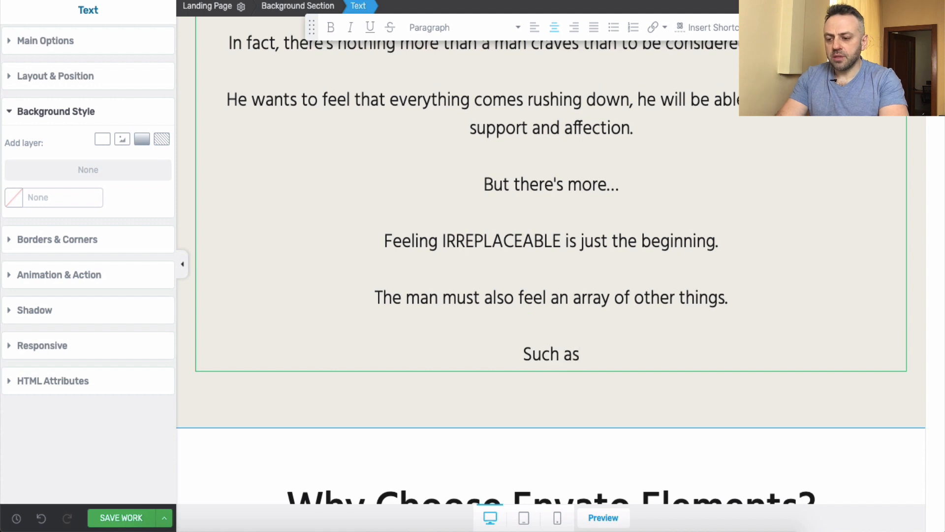
{"action": "type", "text": "..."}
{"action": "key", "text": "Return"}
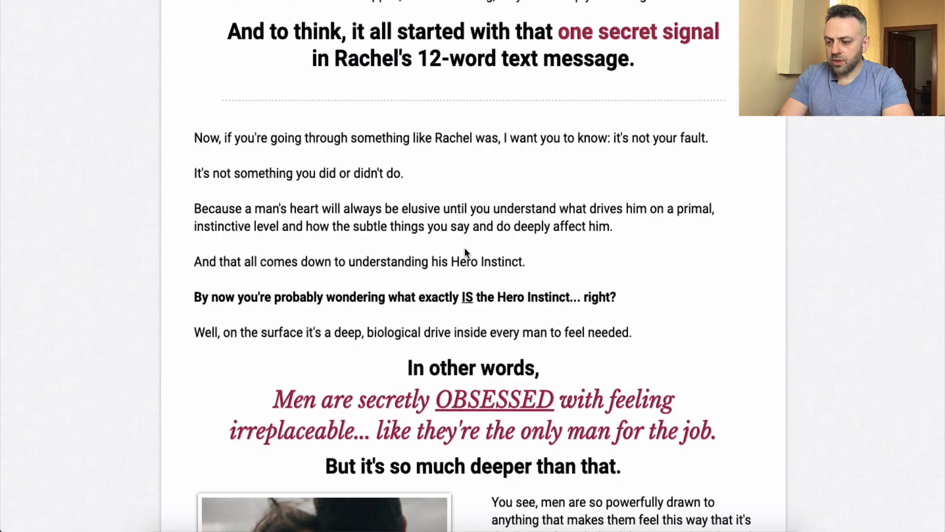
Replace "Such as..." with lines about "The Hero Instinct" and "The Protector Archetype", closing with the "devotion signals" promise to keep any man you want.
{"action": "scroll", "coordinate": [465, 247], "scroll_direction": "up", "scroll_amount": 5}
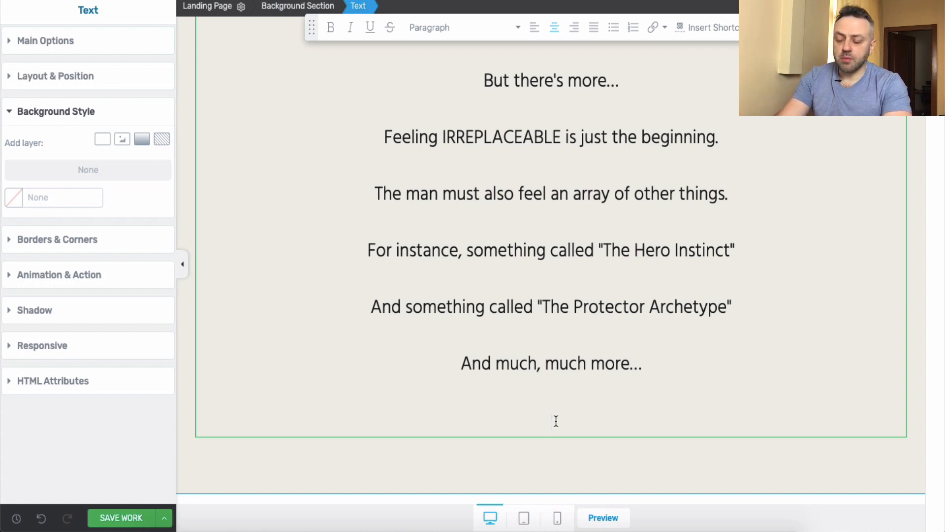
{"action": "type", "text": "Once y"}
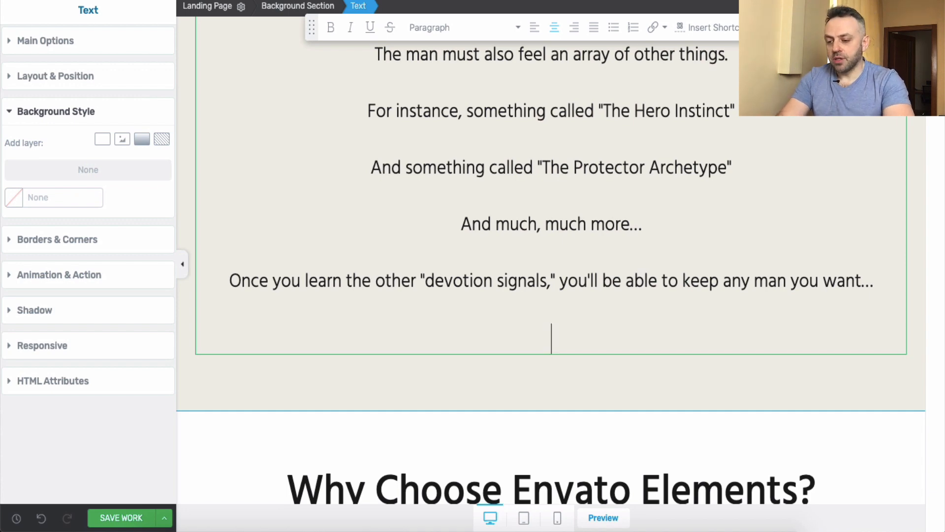
{"action": "key", "text": "BackSpace"}
Replace the "Why Choose Envato Elements?" heading with "Introducing" and "His Secret Obsession" on two lines, with a blank line above the "only proven system" tagline.
{"action": "scroll", "coordinate": [474, 422], "scroll_direction": "down", "scroll_amount": 1}
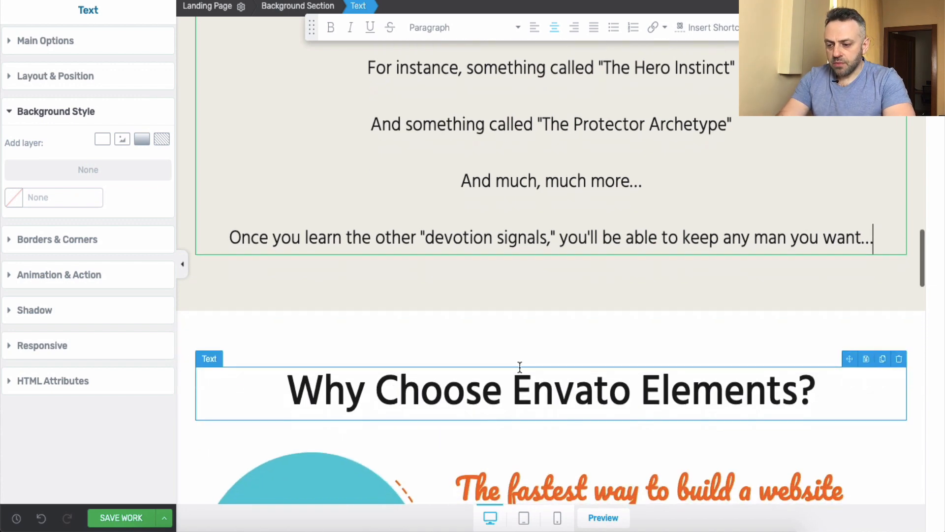
{"action": "triple_click", "coordinate": [531, 384]}
{"action": "key", "text": "BackSpace"}
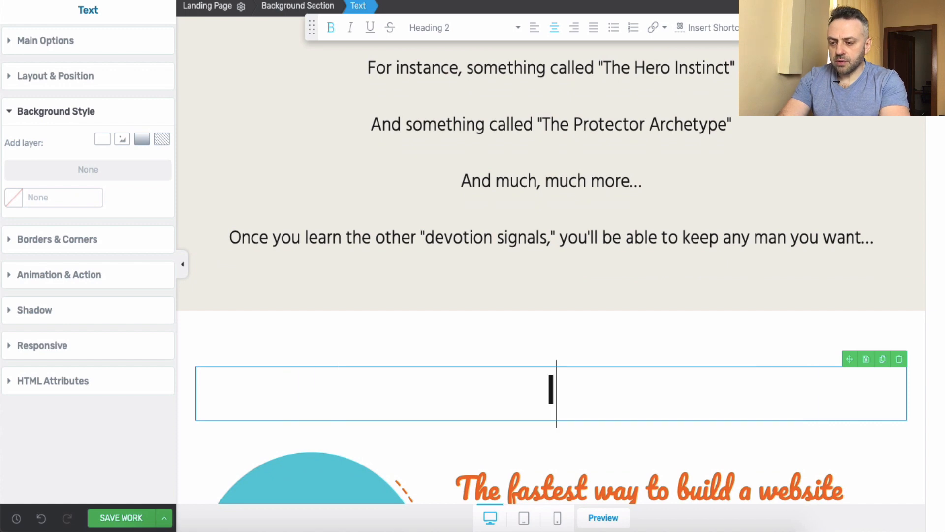
{"action": "type", "text": "Introducing The"}
{"action": "key", "text": "Return"}
{"action": "key", "text": "ctrl+v"}
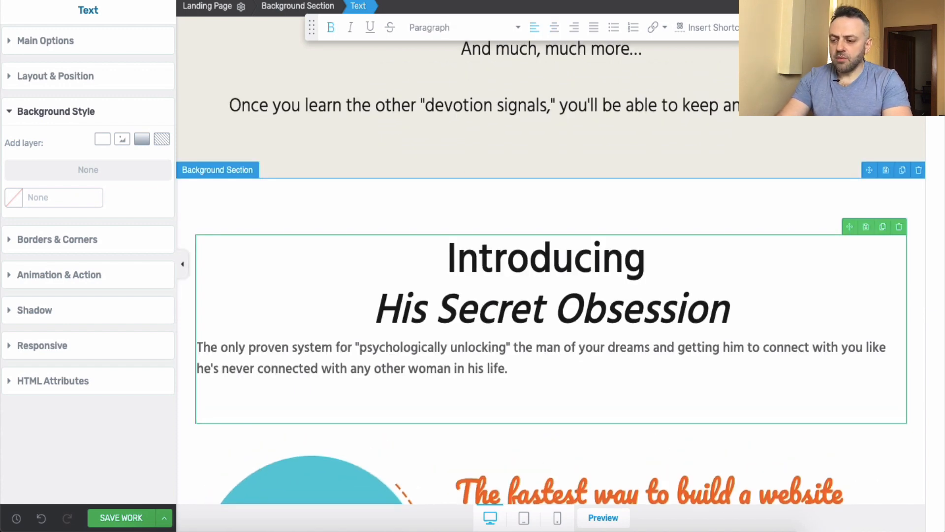
{"action": "left_click", "coordinate": [750, 290]}
{"action": "key", "text": "Right"}
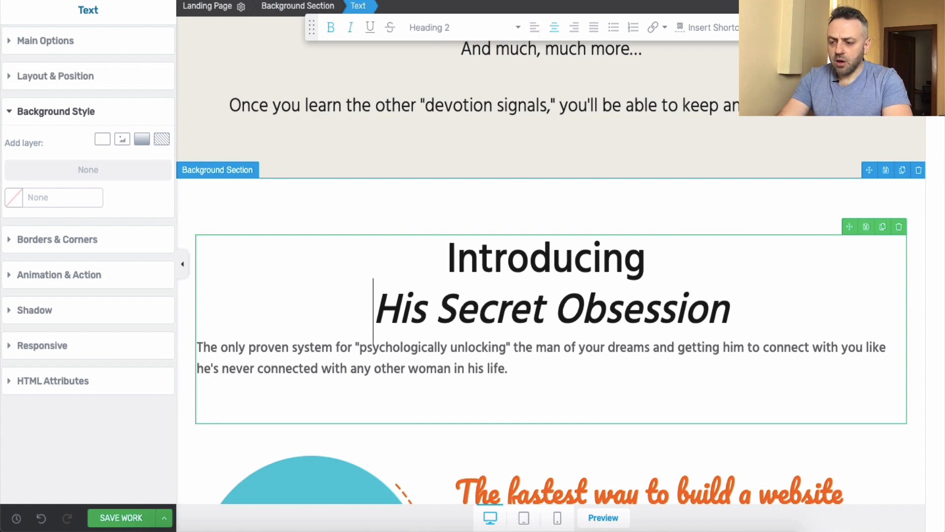
{"action": "key", "text": "End"}
{"action": "key", "text": "Return"}
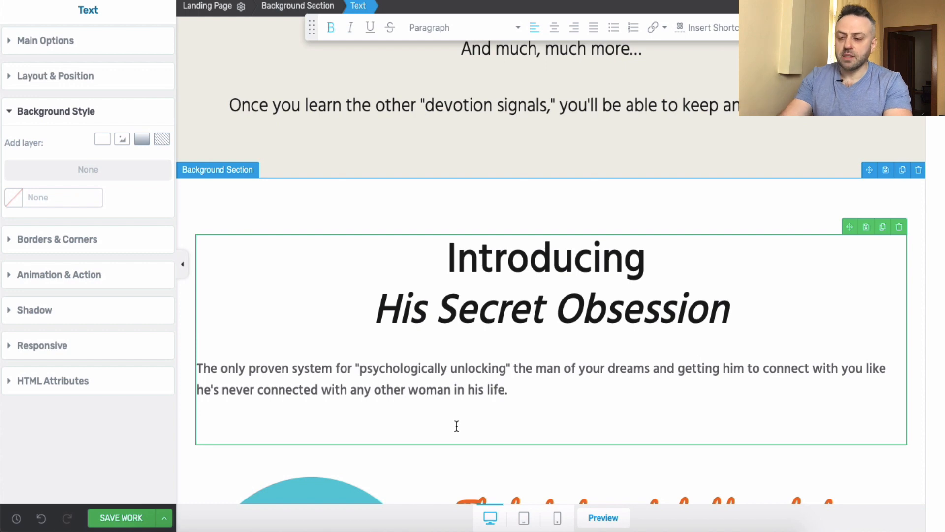
Add the paragraphs describing His Secret Obsession, followed by asterisked items "The Glimpse Phrase" and "The Fascination Signal" taken from the sales page.
{"action": "key", "text": "ctrl+v"}
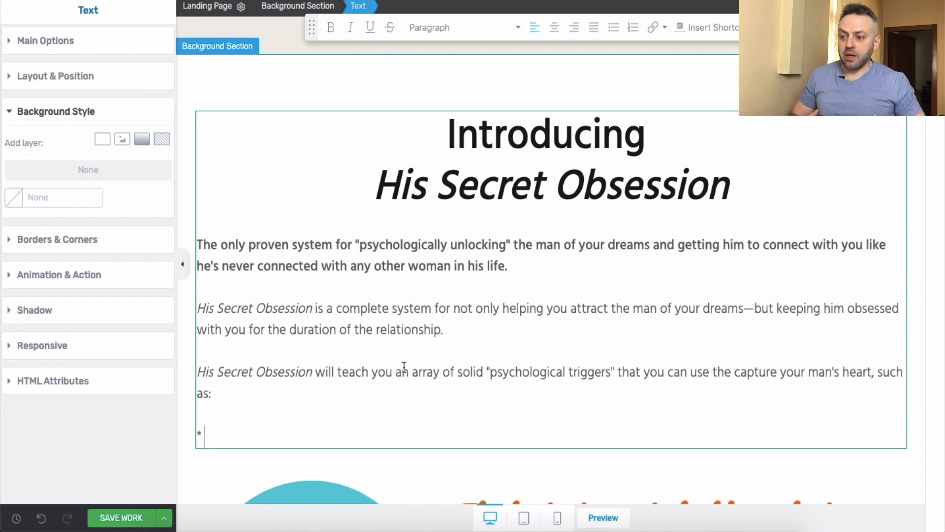
{"action": "type", "text": "The Glimpse Phrase *"}
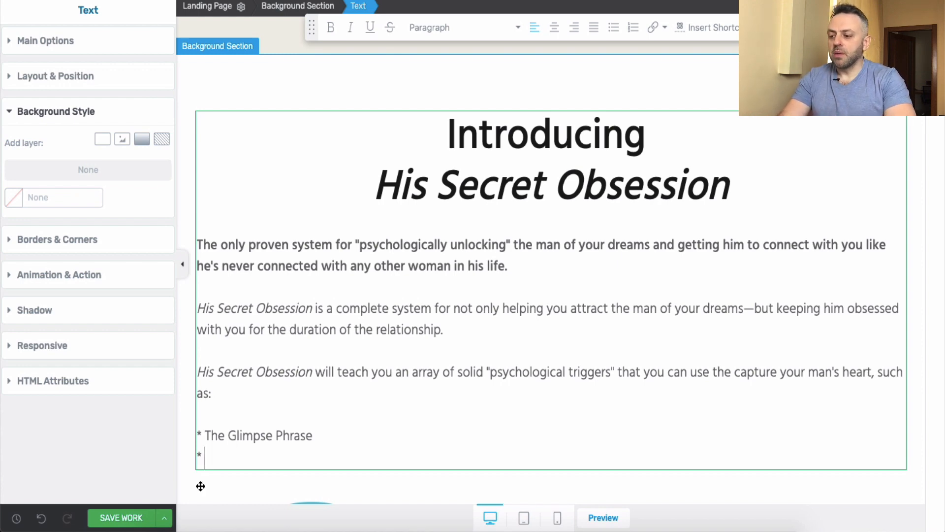
{"action": "key", "text": "ctrl+Tab"}
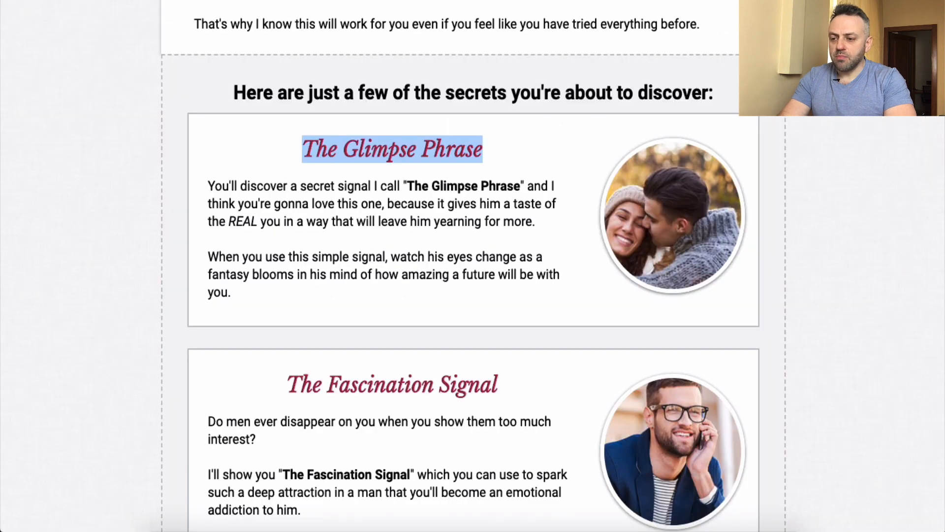
{"action": "scroll", "coordinate": [465, 317], "scroll_direction": "down", "scroll_amount": 3}
{"action": "scroll", "coordinate": [523, 245], "scroll_direction": "up", "scroll_amount": 2}
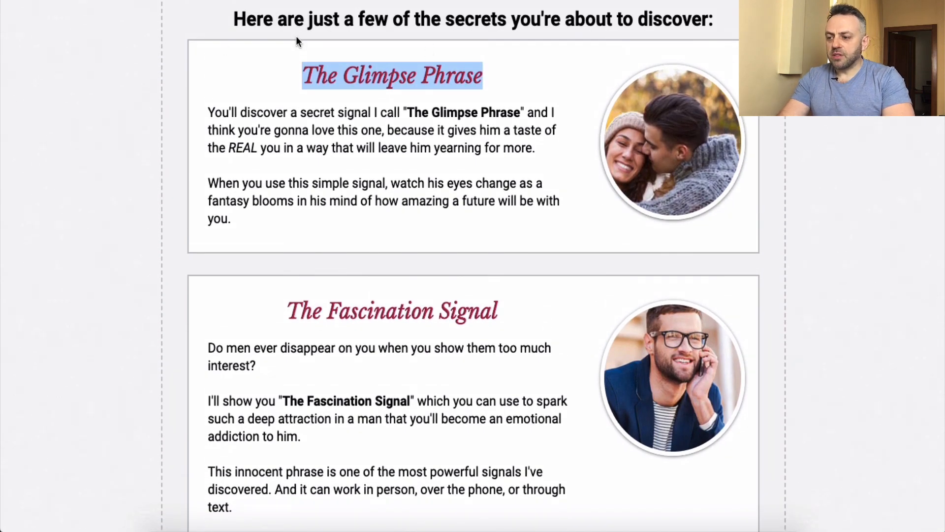
{"action": "left_click_drag", "start_coordinate": [536, 309], "coordinate": [273, 308]}
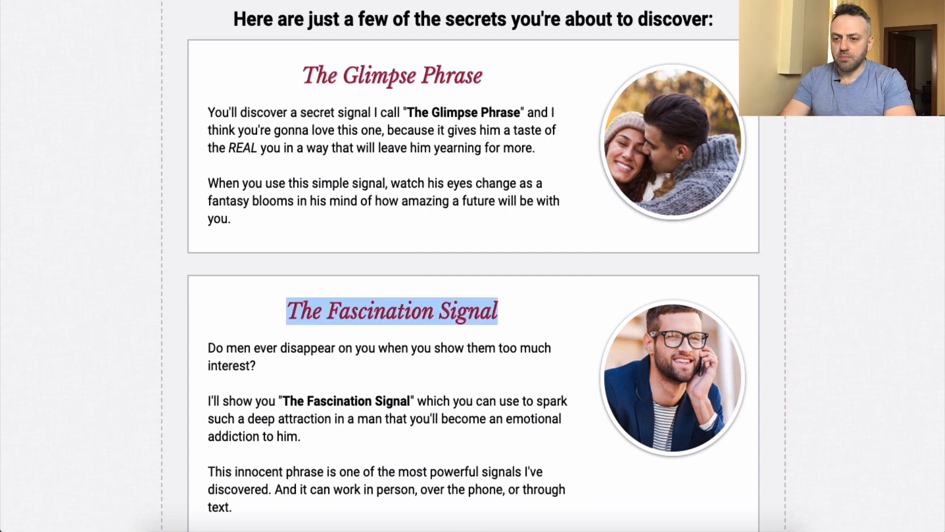
{"action": "key", "text": "alt+Tab"}
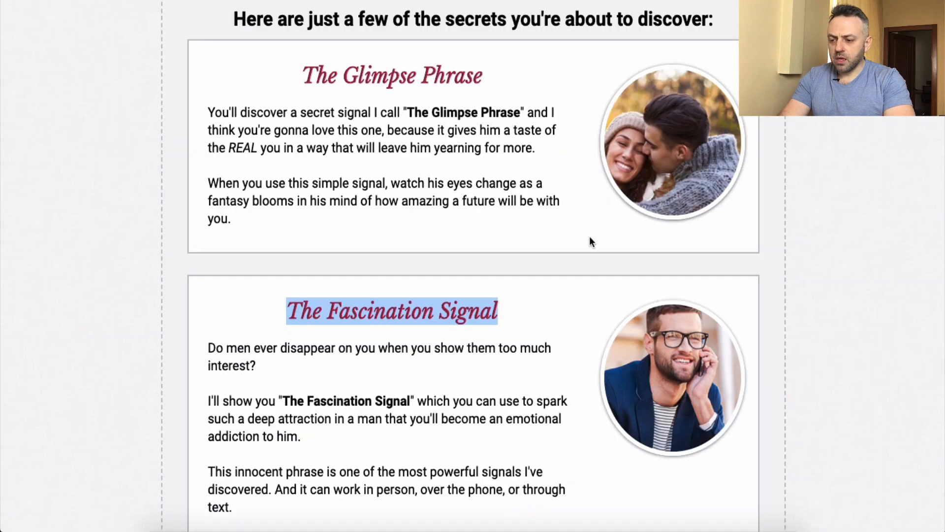
Copy the "Silent Action Signals" title from the sales page into the trigger list as an asterisked item, and start another item.
{"action": "scroll", "coordinate": [571, 270], "scroll_direction": "down", "scroll_amount": 15}
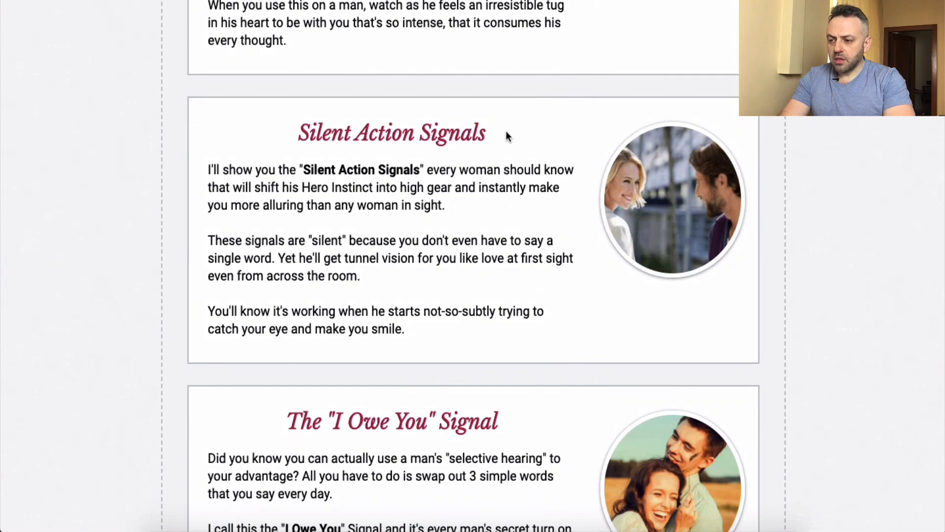
{"action": "left_click_drag", "start_coordinate": [506, 135], "coordinate": [297, 139]}
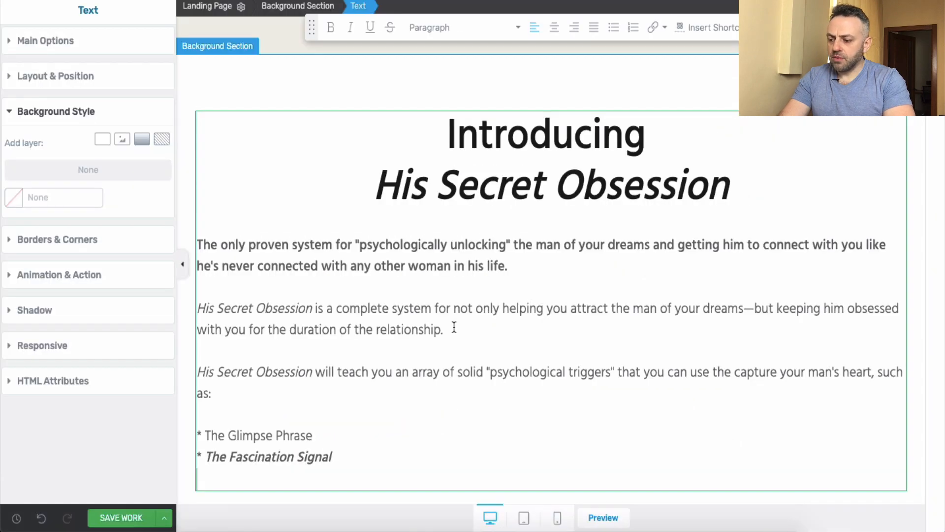
{"action": "type", "text": "Silent Action Signals"}
{"action": "type", "text": "*"}
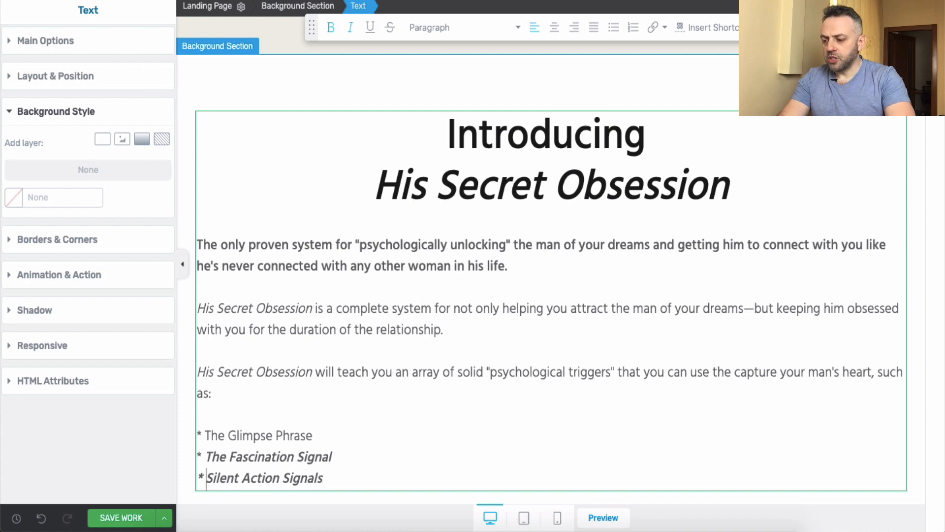
{"action": "left_click", "coordinate": [322, 478]}
{"action": "key", "text": "Return"}
{"action": "type", "text": "*"}
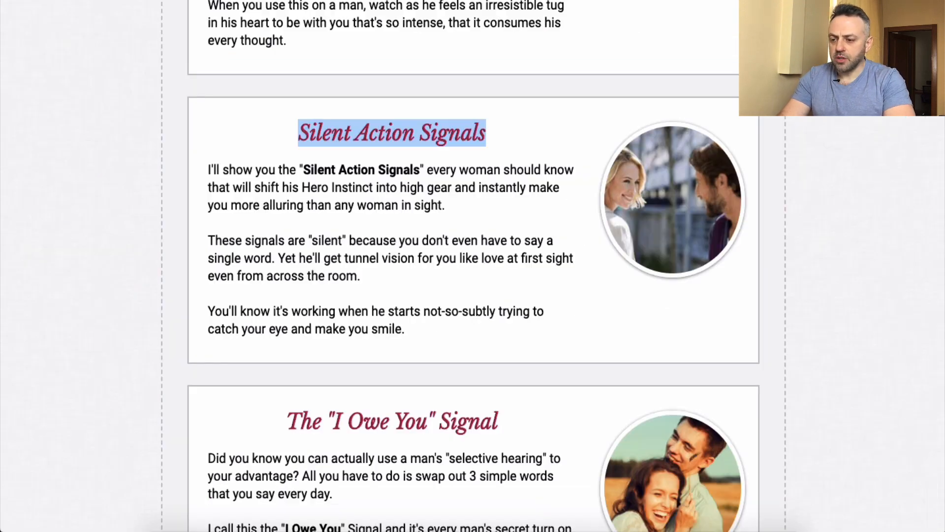
Add The "I Owe You" Signal from the sales page to the trigger list and start another asterisked item.
{"action": "scroll", "coordinate": [441, 317], "scroll_direction": "down", "scroll_amount": 5}
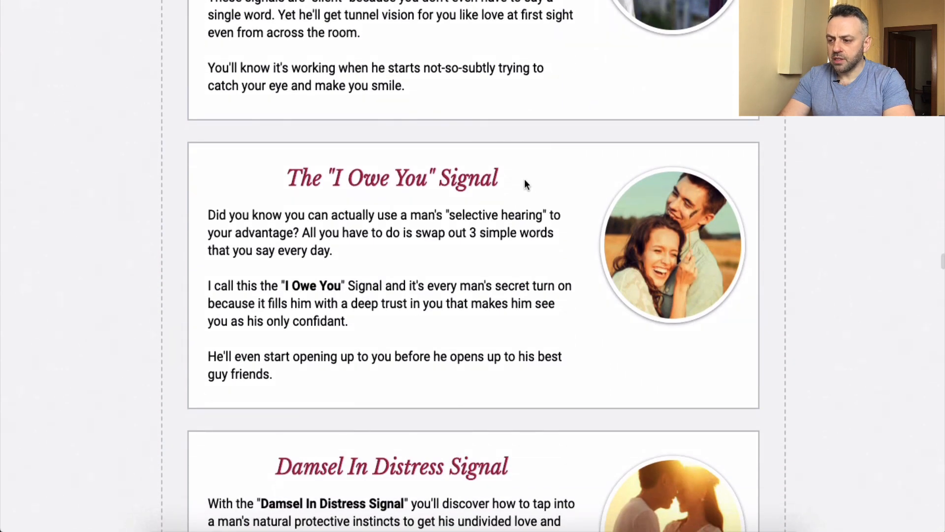
{"action": "left_click_drag", "start_coordinate": [524, 185], "coordinate": [287, 186]}
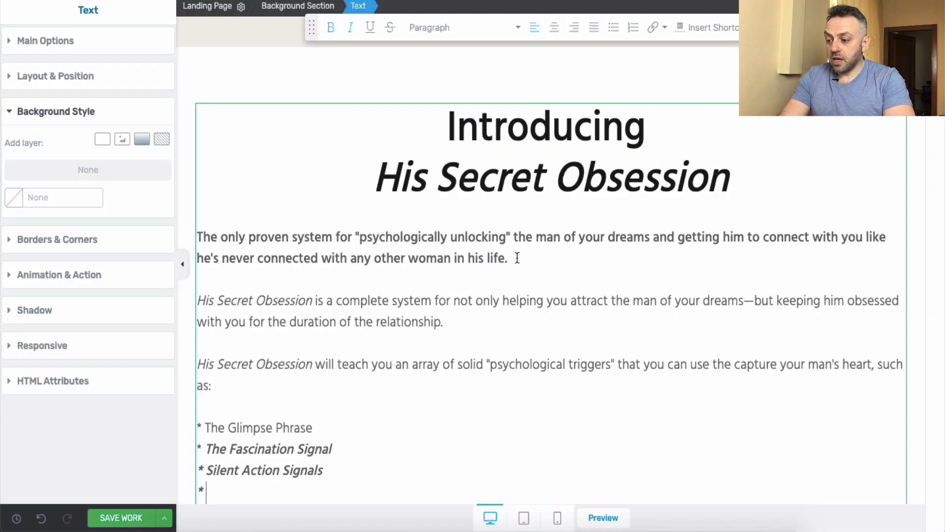
{"action": "type", "text": "The \"I Owe You\" Signal"}
{"action": "key", "text": "Return"}
{"action": "type", "text": "*"}
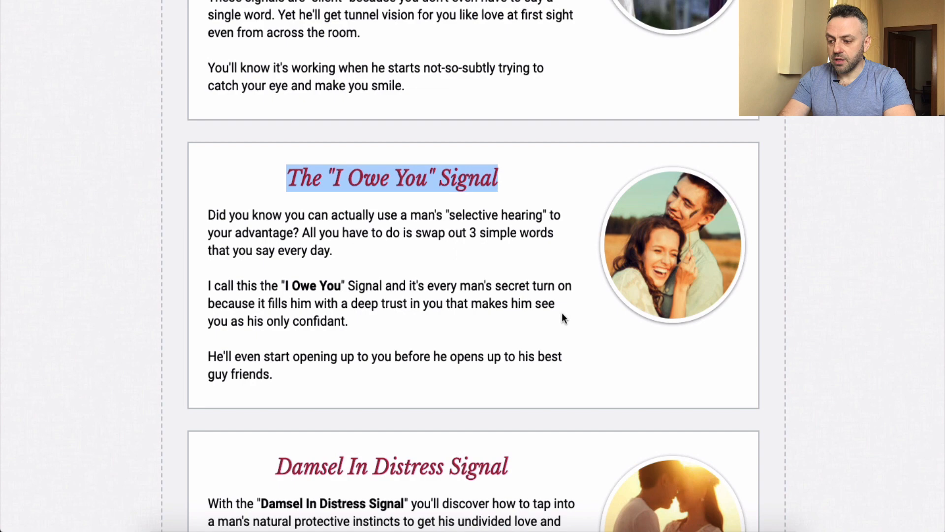
Add "Damsel In Distress Signal", "The Private Island" Signal and The "X-Ray Question" from the sales page to the list, and start another asterisked item.
{"action": "scroll", "coordinate": [562, 312], "scroll_direction": "down", "scroll_amount": 6}
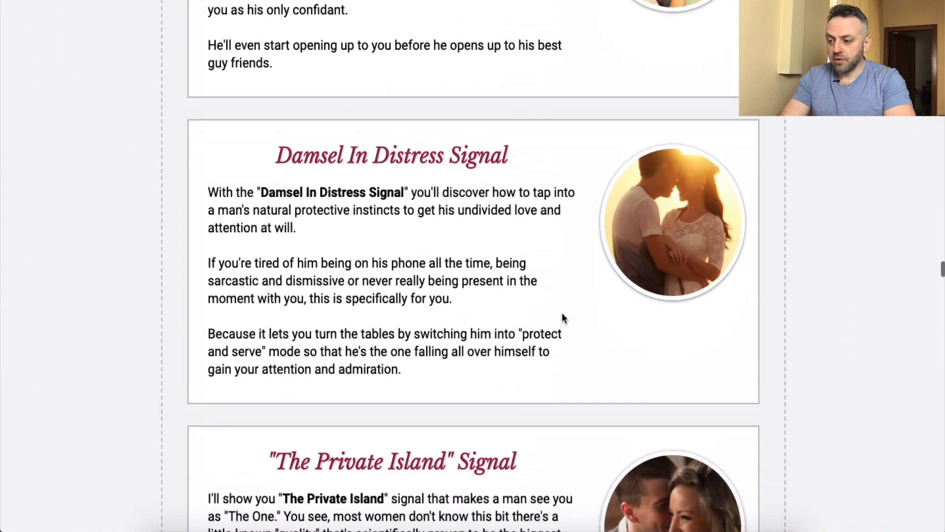
{"action": "left_click_drag", "start_coordinate": [208, 165], "coordinate": [277, 136]}
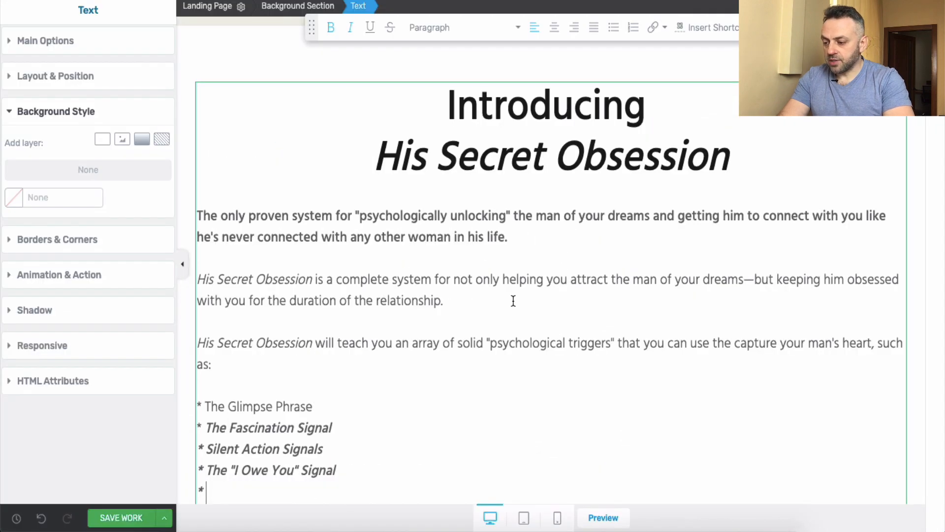
{"action": "type", "text": "Damsel In Distress Signal"}
{"action": "key", "text": "Return"}
{"action": "type", "text": "*"}
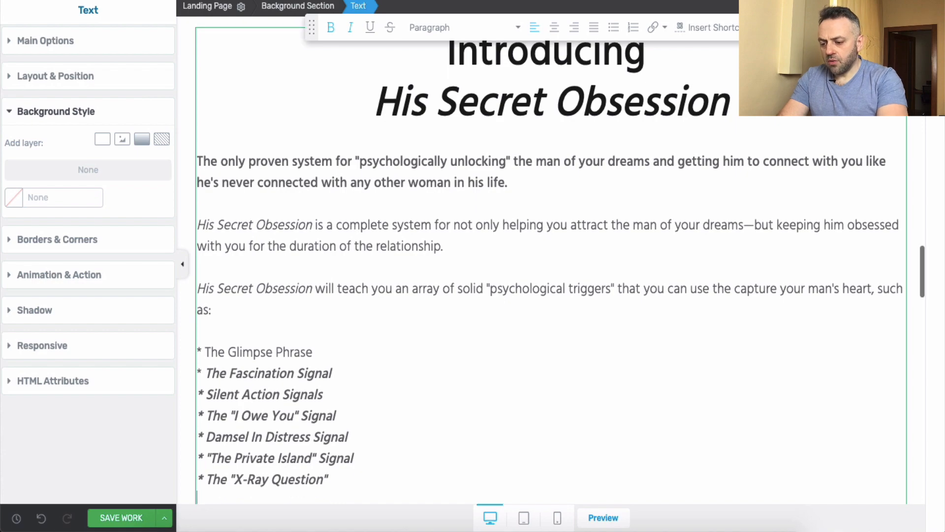
{"action": "key", "text": "Return"}
{"action": "type", "text": "*"}
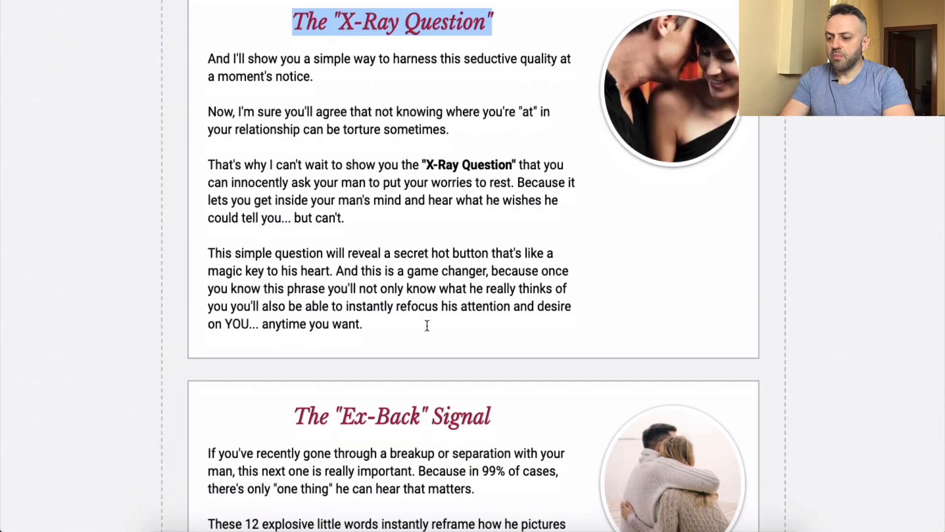
Add The "Ex-Back" Signal title from the sales page to the end of the trigger list.
{"action": "scroll", "coordinate": [426, 323], "scroll_direction": "down", "scroll_amount": 6}
{"action": "scroll", "coordinate": [426, 323], "scroll_direction": "up", "scroll_amount": 2}
{"action": "left_click_drag", "start_coordinate": [496, 118], "coordinate": [276, 121]}
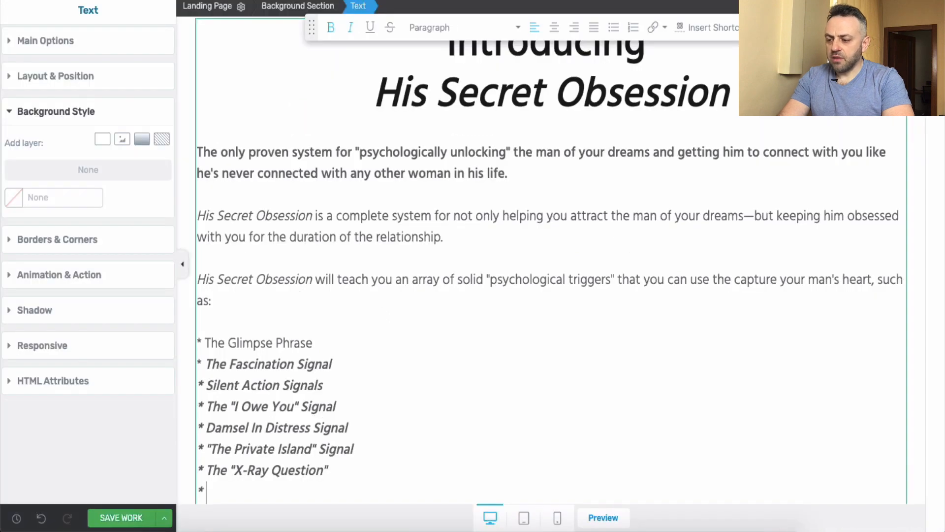
{"action": "type", "text": "The \"Ex-Back\" Signal"}
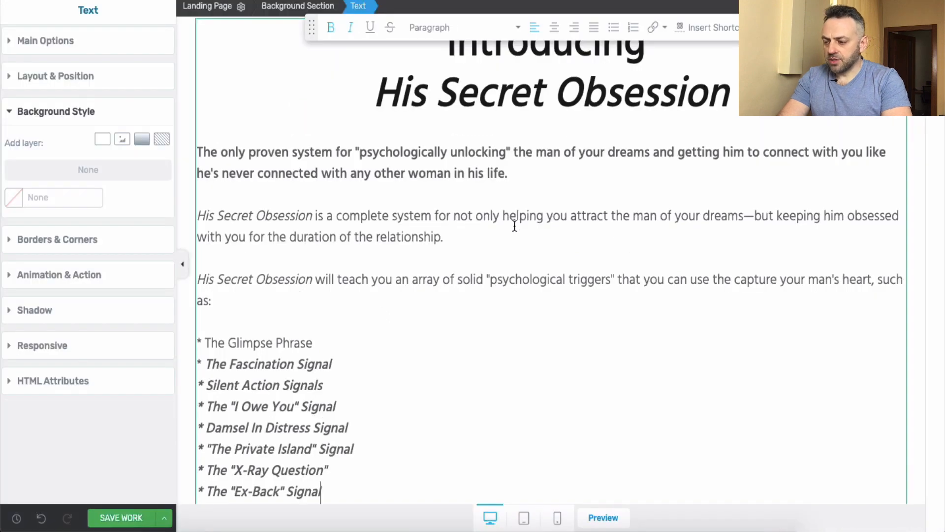
Make the "The Glimpse Phrase" item bold and italic, and put a colon after it and after "The Fascination Signal".
{"action": "triple_click", "coordinate": [354, 340]}
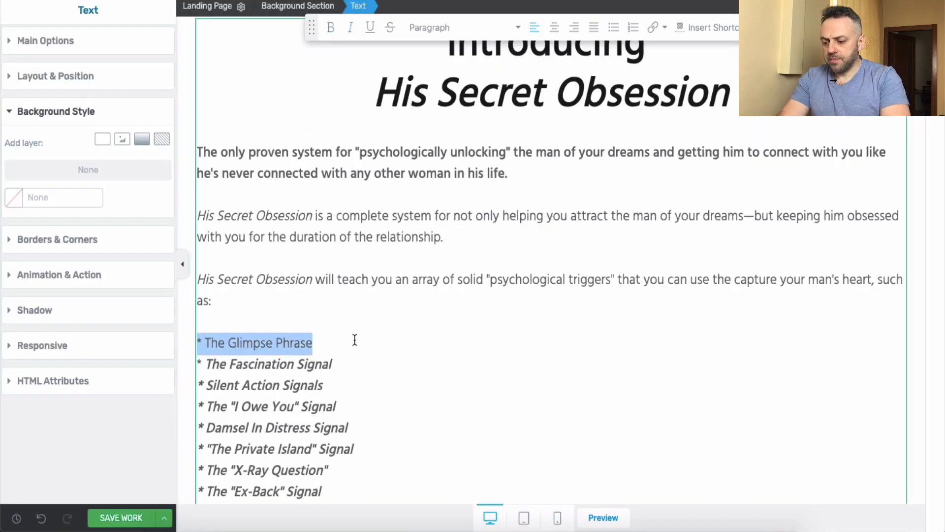
{"action": "key", "text": "super+b"}
{"action": "key", "text": "super+i"}
{"action": "key", "text": "Right"}
{"action": "type", "text": ":"}
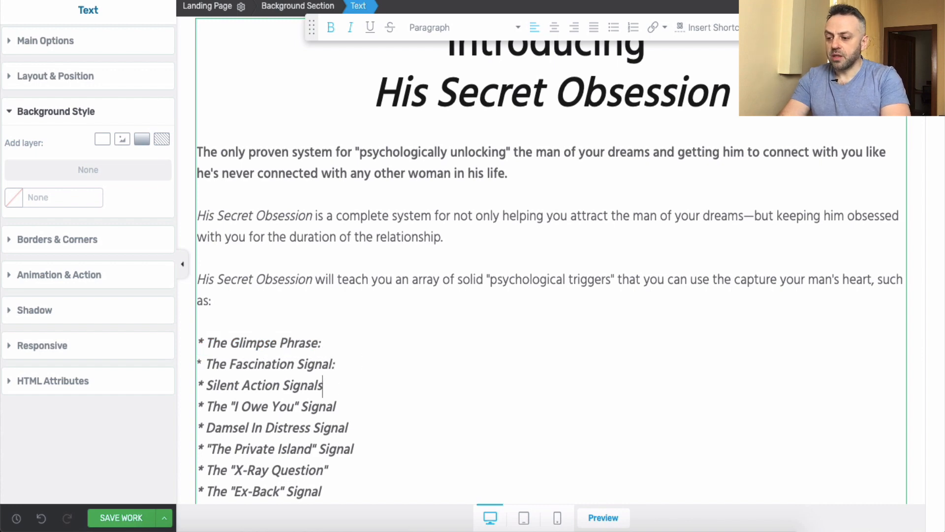
Add The "Secret Currency" of Happy Relationships from the sales page as the last asterisked item of the trigger list.
{"action": "key", "text": "super+Tab"}
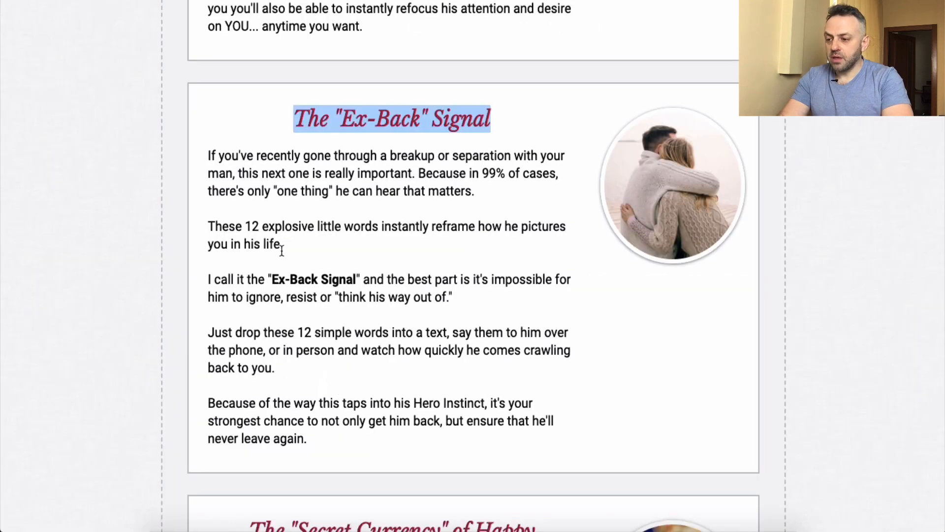
{"action": "scroll", "coordinate": [374, 206], "scroll_direction": "down", "scroll_amount": 20}
{"action": "scroll", "coordinate": [375, 208], "scroll_direction": "up", "scroll_amount": 15}
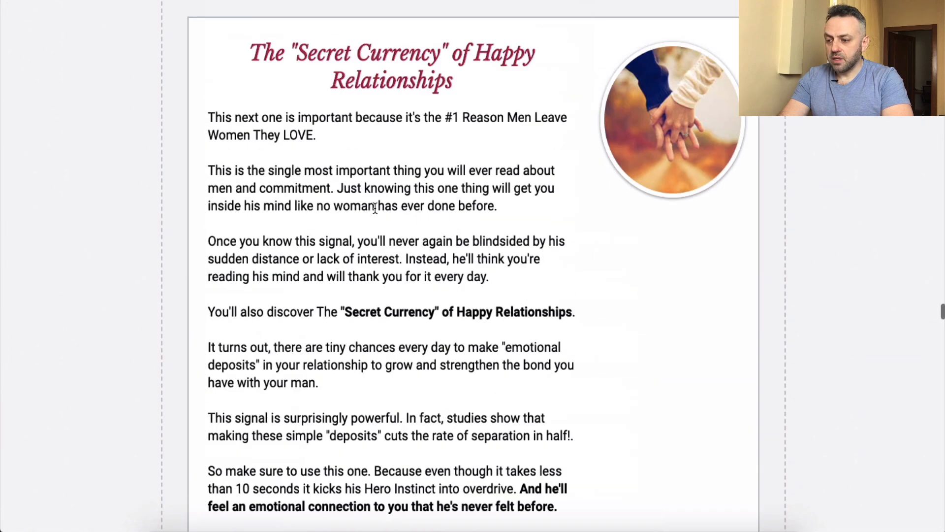
{"action": "left_click_drag", "start_coordinate": [454, 168], "coordinate": [246, 141]}
{"action": "key", "text": "ctrl+c"}
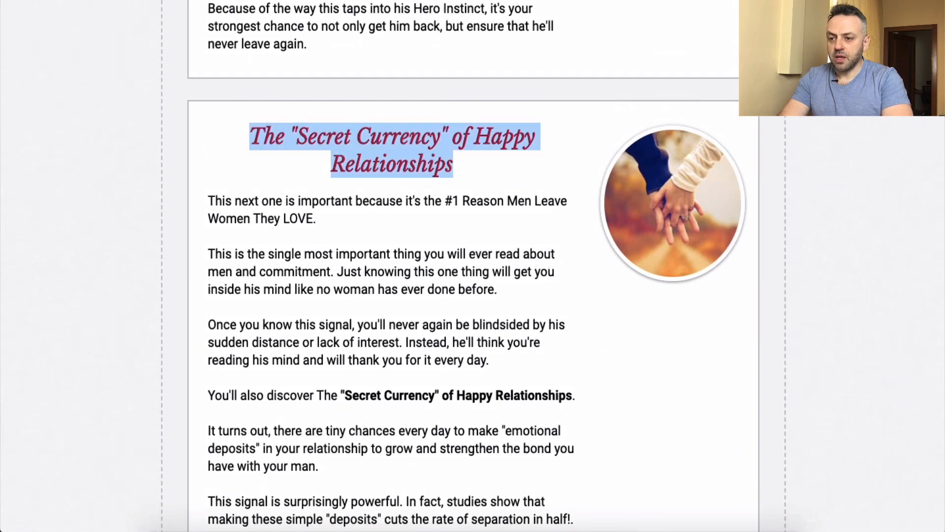
{"action": "key", "text": "super+Tab"}
{"action": "scroll", "coordinate": [494, 249], "scroll_direction": "down", "scroll_amount": 3}
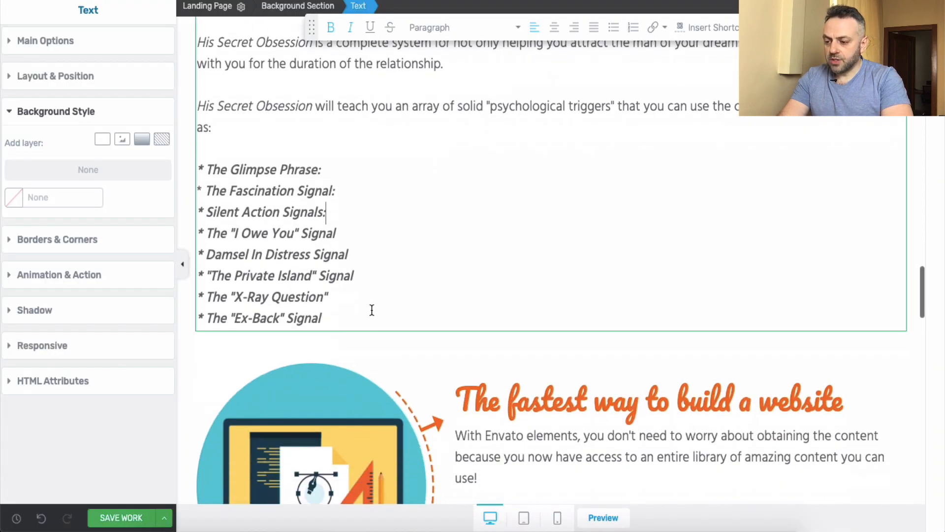
{"action": "left_click", "coordinate": [374, 310]}
{"action": "key", "text": "Return"}
{"action": "key", "text": "ctrl+v"}
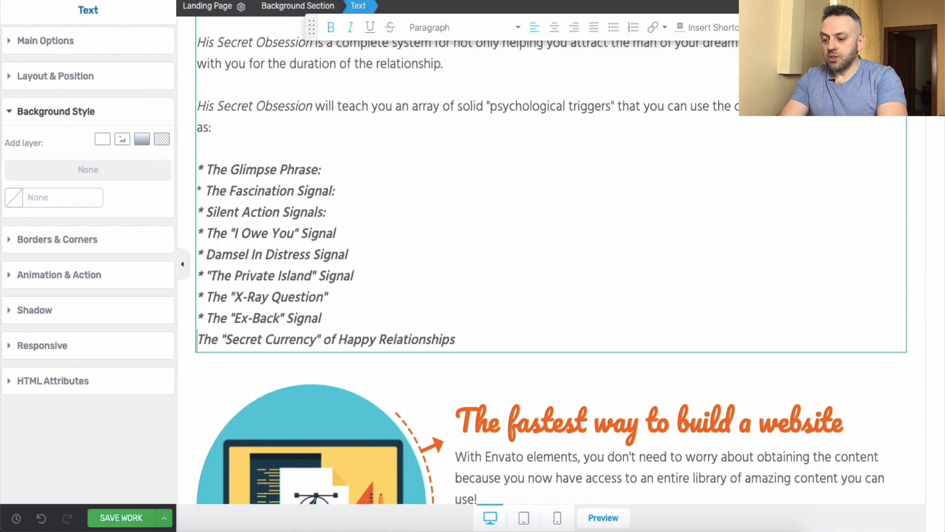
{"action": "type", "text": "*"}
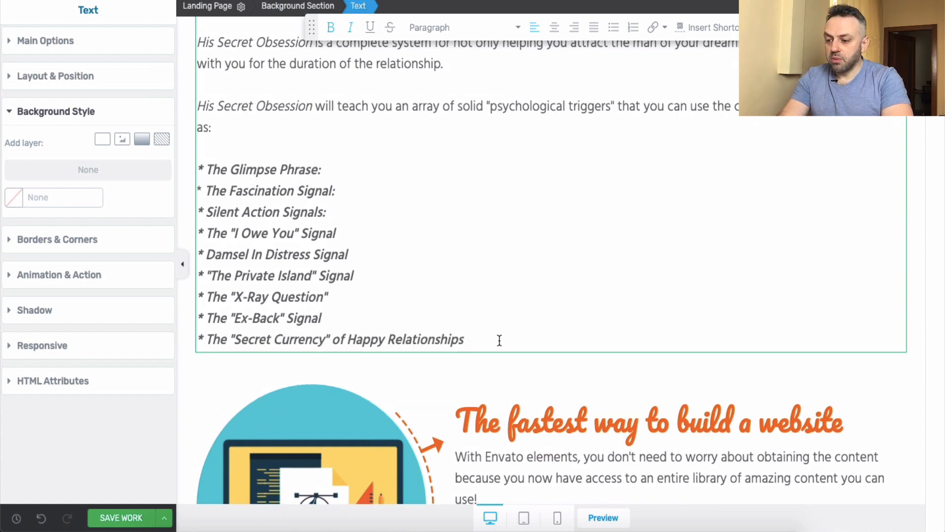
Convert the nine asterisked triggers to a numbered list and delete the asterisk before The Glimpse Phrase.
{"action": "left_click_drag", "start_coordinate": [500, 340], "coordinate": [190, 173]}
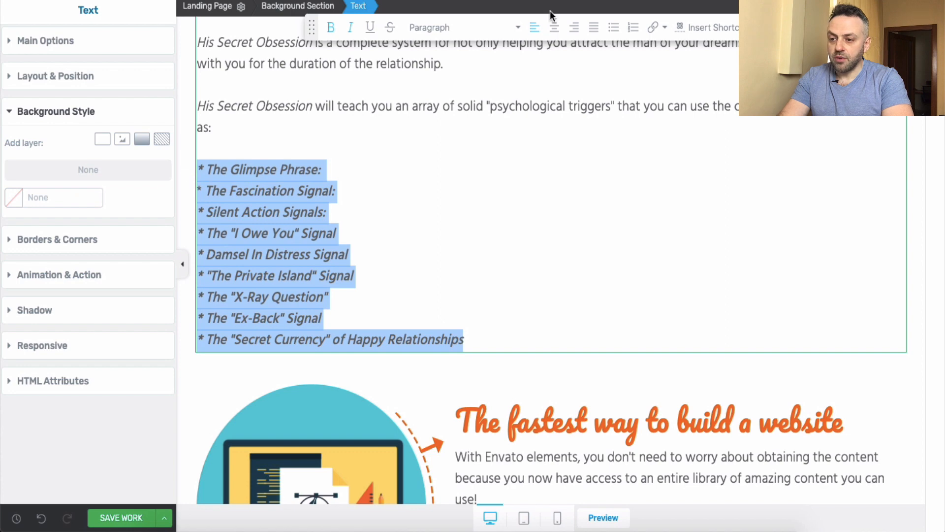
{"action": "left_click", "coordinate": [633, 27]}
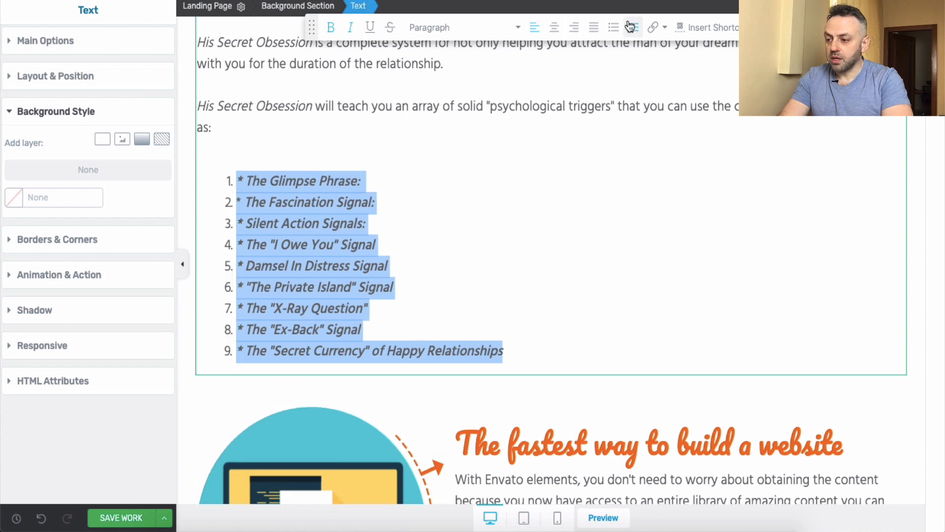
{"action": "left_click", "coordinate": [439, 175]}
{"action": "key", "text": "Home"}
{"action": "key", "text": "Right"}
{"action": "key", "text": "Right"}
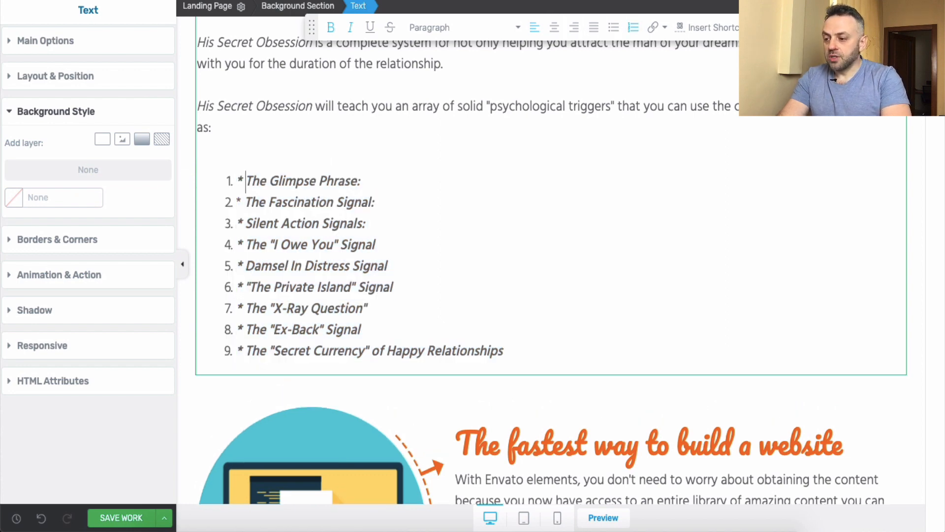
{"action": "key", "text": "BackSpace"}
{"action": "key", "text": "BackSpace"}
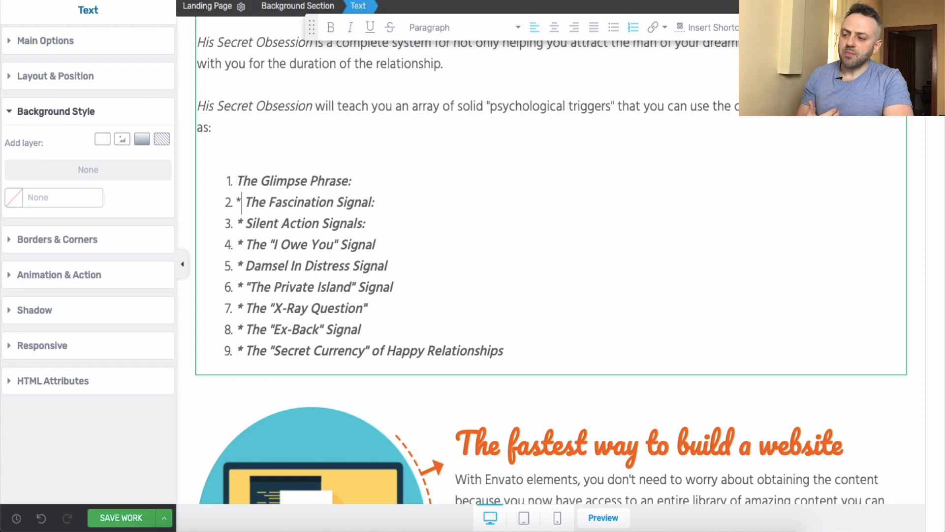
Delete the asterisks before The Fascination Signal, Silent Action Signals, The "I Owe You" Signal and Damsel In Distress Signal.
{"action": "key", "text": "BackSpace"}
{"action": "key", "text": "BackSpace"}
{"action": "key", "text": "Down"}
{"action": "key", "text": "Right"}
{"action": "key", "text": "Right"}
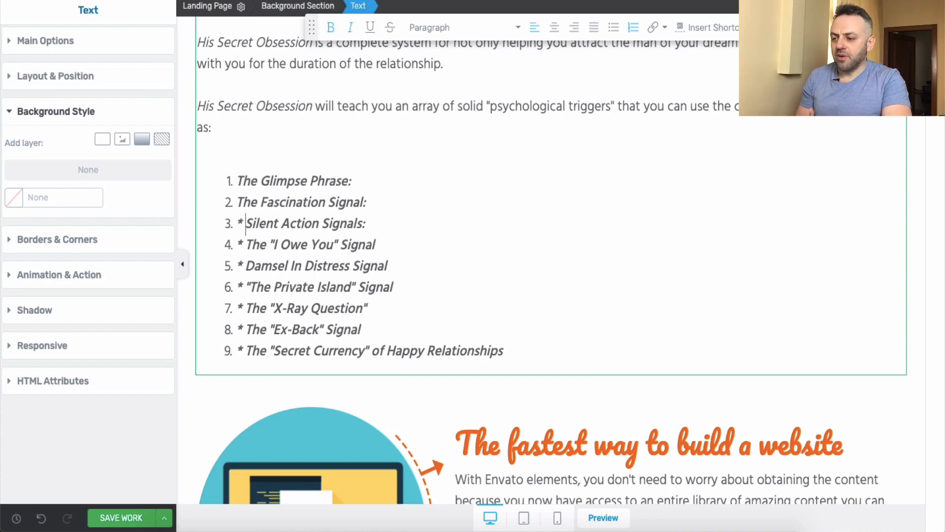
{"action": "key", "text": "BackSpace"}
{"action": "key", "text": "BackSpace"}
{"action": "key", "text": "Right"}
{"action": "key", "text": "Right"}
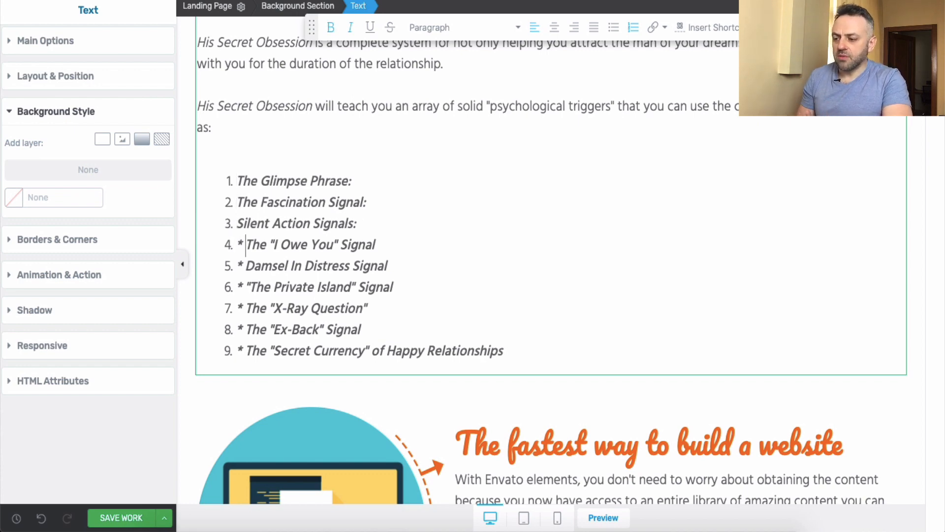
{"action": "key", "text": "BackSpace"}
{"action": "key", "text": "BackSpace"}
{"action": "key", "text": "Right"}
{"action": "key", "text": "Right"}
{"action": "key", "text": "BackSpace"}
{"action": "key", "text": "BackSpace"}
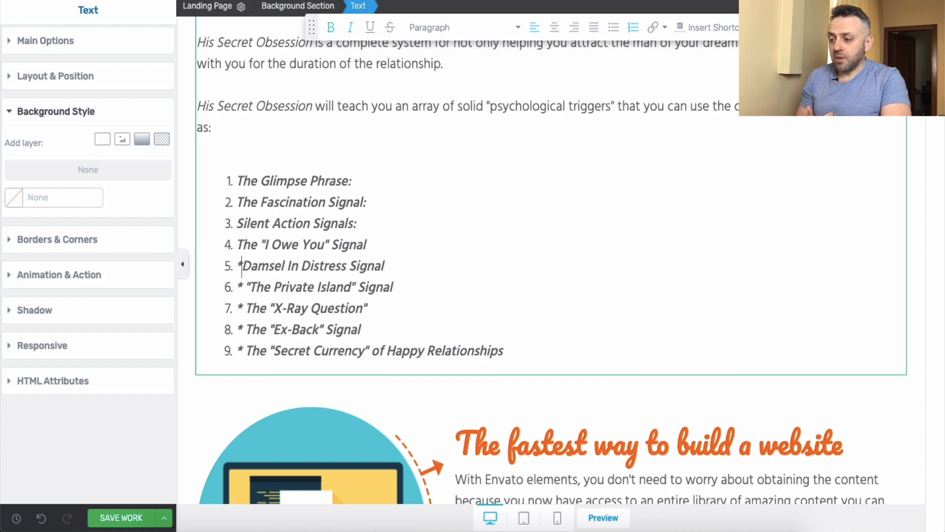
Delete the asterisks before the remaining items, from "The Private Island" Signal through The "Secret Currency" of Happy Relationships.
{"action": "key", "text": "Down"}
{"action": "key", "text": "shift+Right"}
{"action": "key", "text": "shift+Right"}
{"action": "key", "text": "BackSpace"}
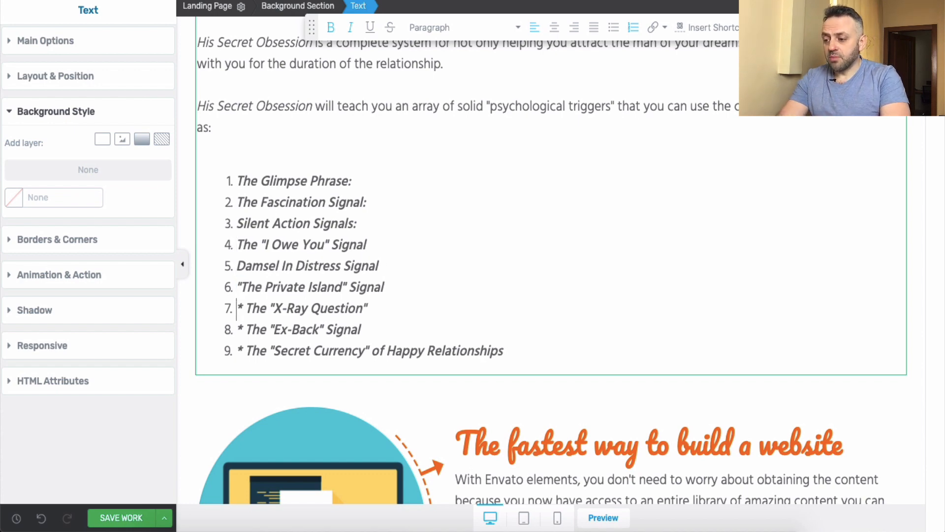
{"action": "key", "text": "BackSpace"}
{"action": "key", "text": "Down"}
{"action": "key", "text": "shift+Right"}
{"action": "key", "text": "BackSpace"}
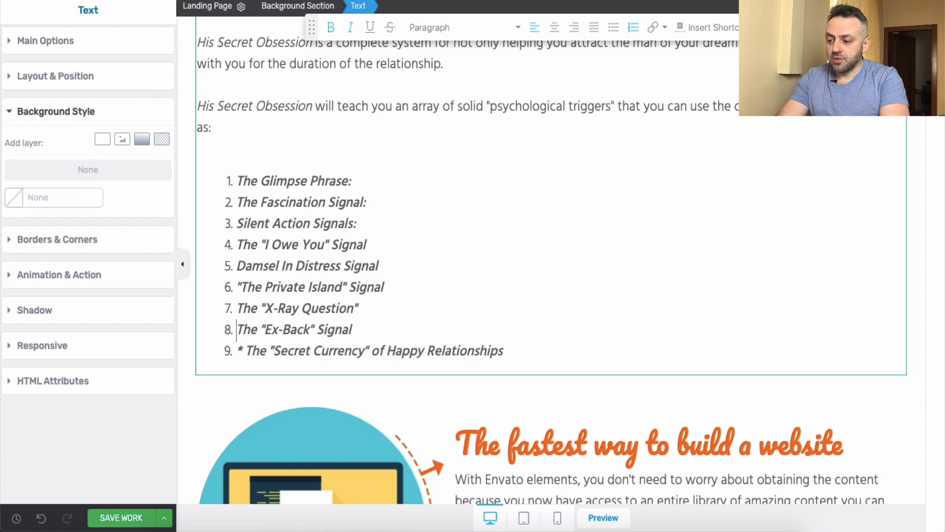
{"action": "key", "text": "Down"}
{"action": "key", "text": "shift+Right"}
{"action": "key", "text": "shift+Right"}
{"action": "key", "text": "BackSpace"}
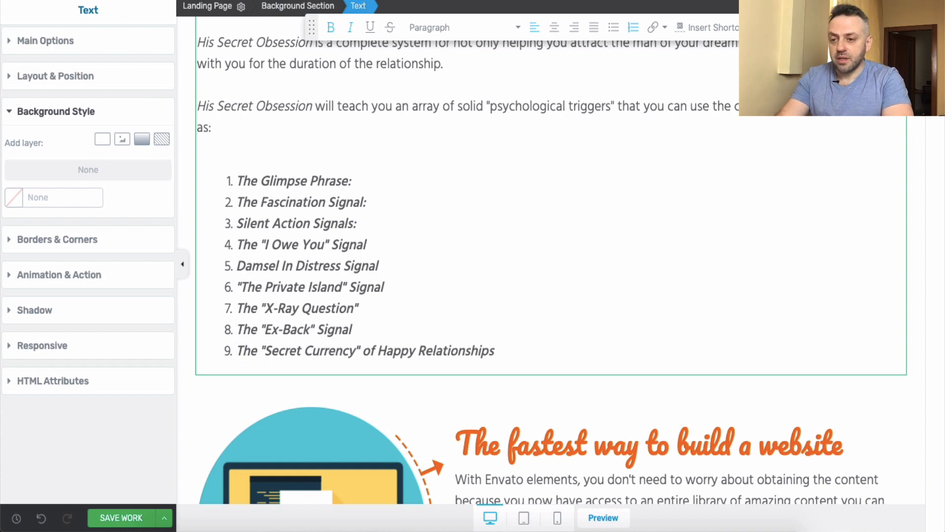
Append "small description about the this" to The Glimpse Phrase and "another description" to The Fascination Signal, and remove italics from the whole list.
{"action": "scroll", "coordinate": [469, 259], "scroll_direction": "down", "scroll_amount": 3}
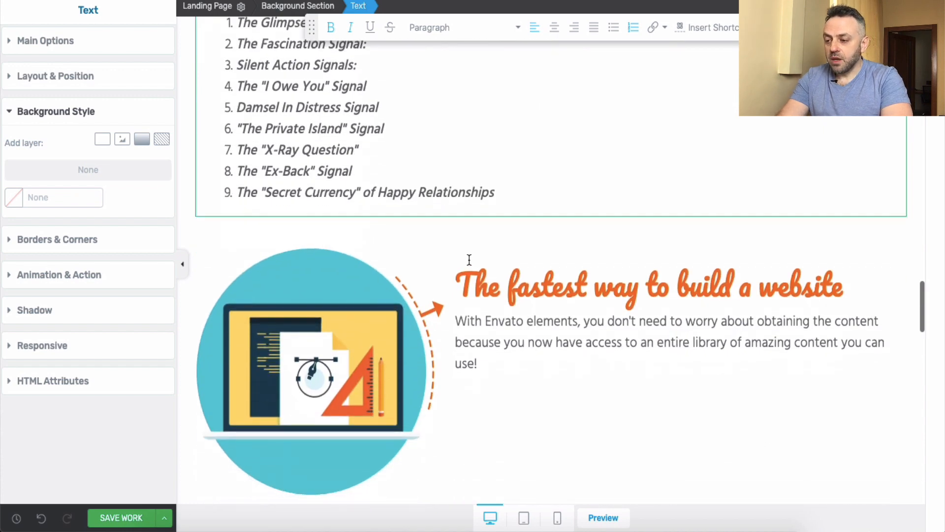
{"action": "scroll", "coordinate": [469, 261], "scroll_direction": "up", "scroll_amount": 3}
{"action": "left_click", "coordinate": [442, 157]}
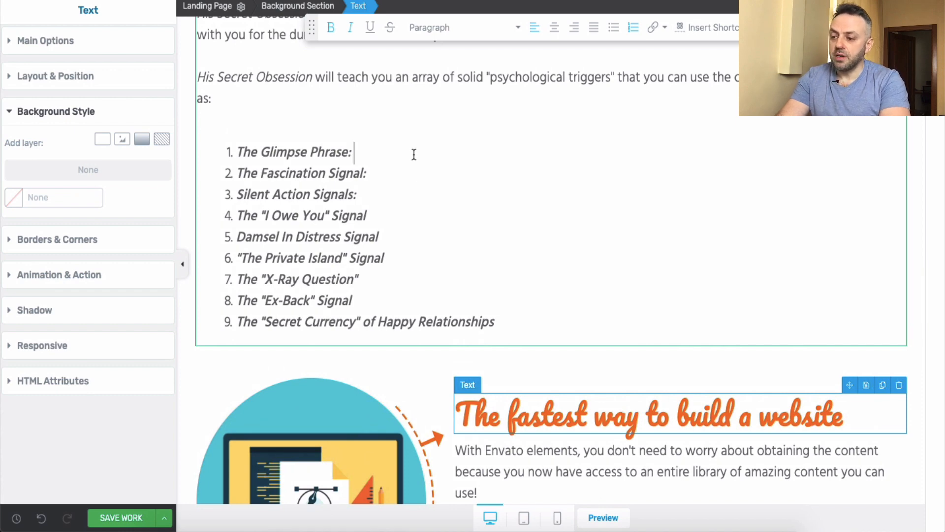
{"action": "type", "text": "small description about the this"}
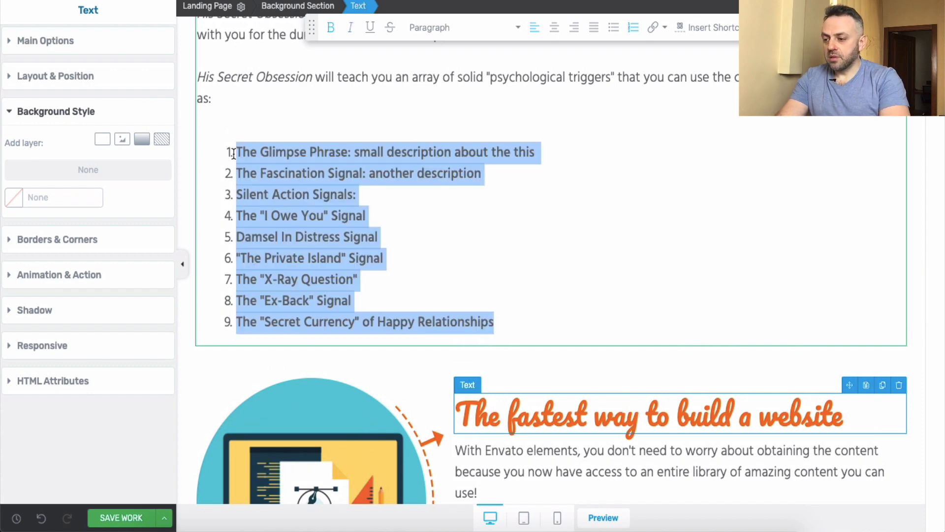
{"action": "left_click", "coordinate": [496, 217]}
Delete the template feature columns, such as "The fastest way to build a website", between the numbered list and the testimonials section.
{"action": "scroll", "coordinate": [496, 218], "scroll_direction": "down", "scroll_amount": 4}
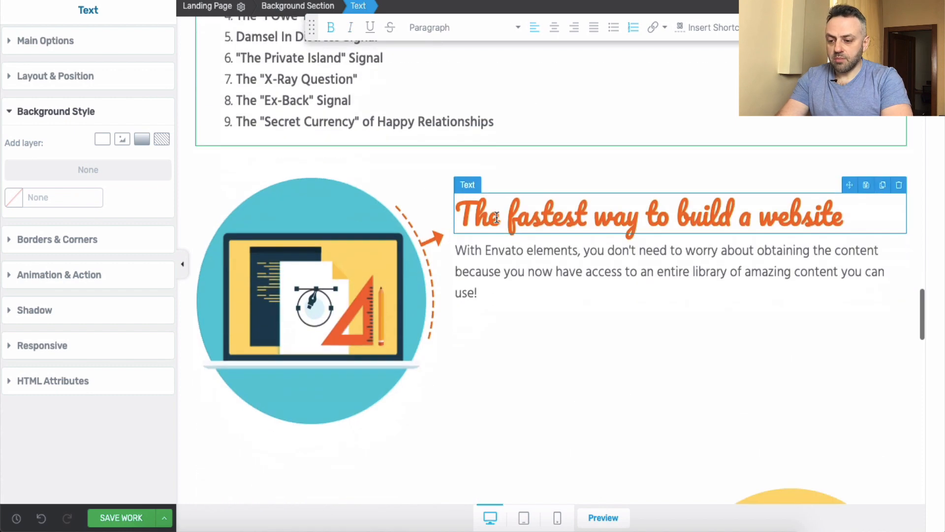
{"action": "scroll", "coordinate": [496, 218], "scroll_direction": "up", "scroll_amount": 3}
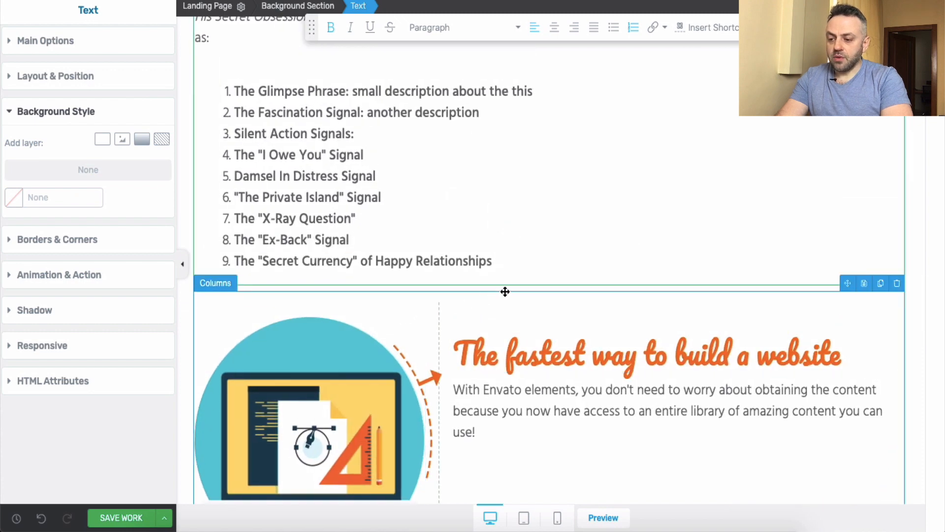
{"action": "scroll", "coordinate": [505, 291], "scroll_direction": "down", "scroll_amount": 5}
{"action": "scroll", "coordinate": [505, 294], "scroll_direction": "up", "scroll_amount": 4}
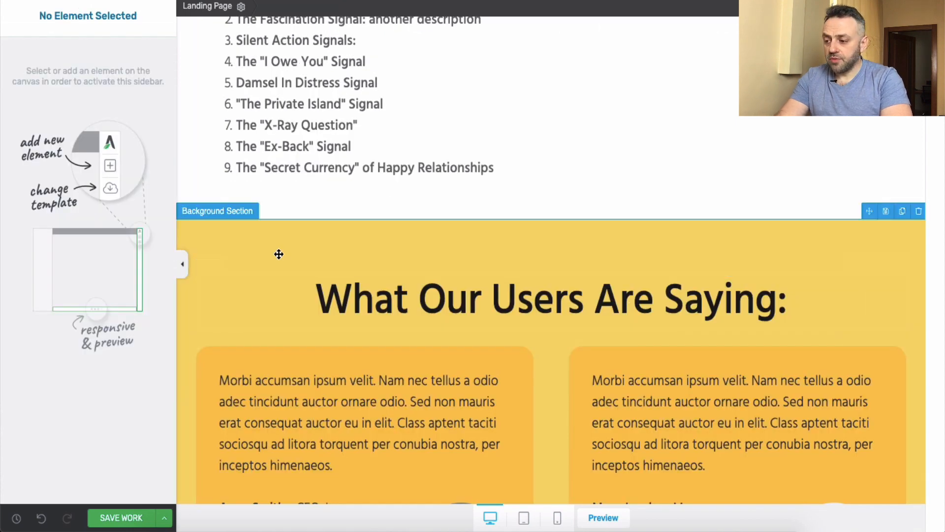
Set the background colour of the "What Our Users Are Saying:" section to light beige #f2edda.
{"action": "left_click", "coordinate": [281, 236]}
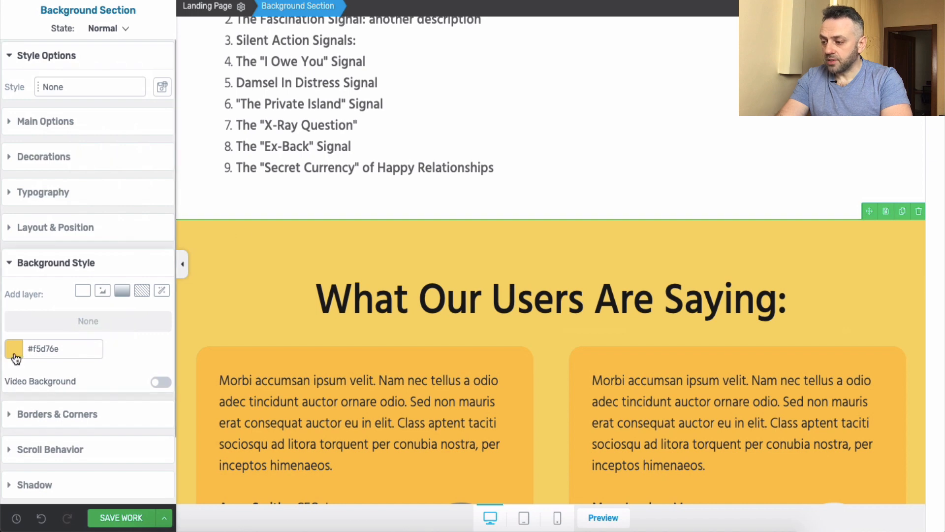
{"action": "left_click", "coordinate": [15, 355]}
{"action": "left_click", "coordinate": [35, 245]}
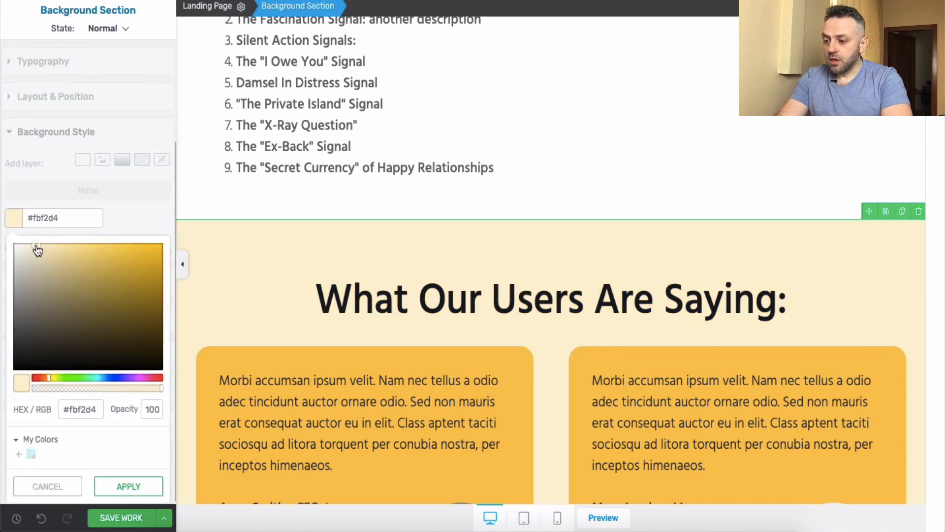
{"action": "left_click", "coordinate": [28, 248]}
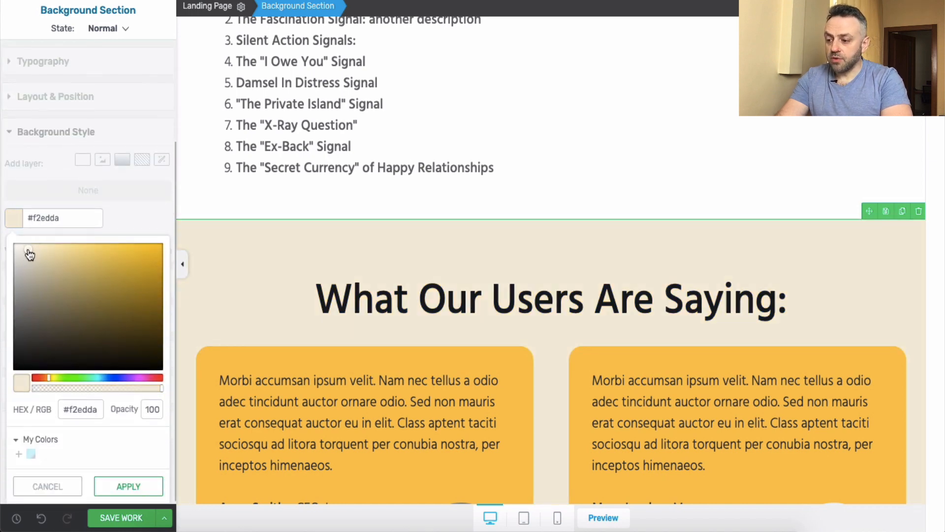
Change the background of the first testimonial box from orange to a very light grey.
{"action": "left_click", "coordinate": [338, 361]}
{"action": "left_click", "coordinate": [220, 333]}
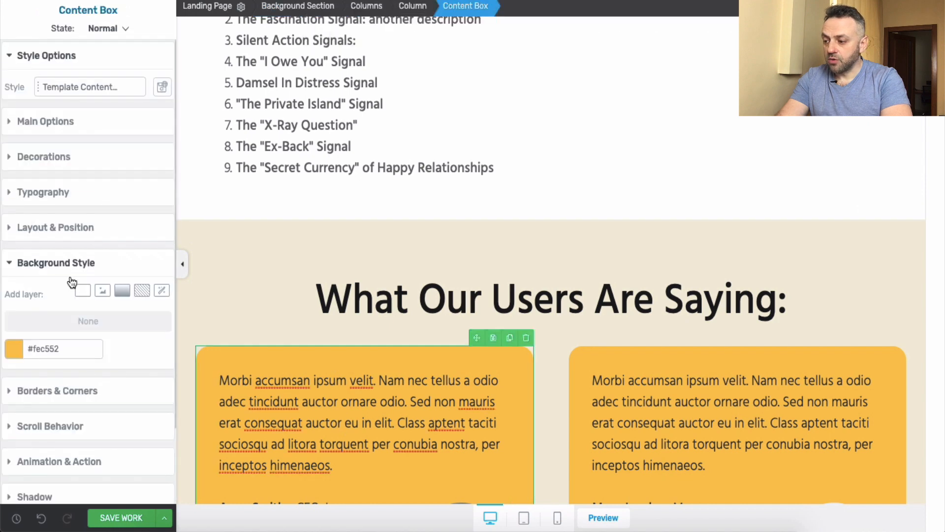
{"action": "left_click", "coordinate": [14, 349]}
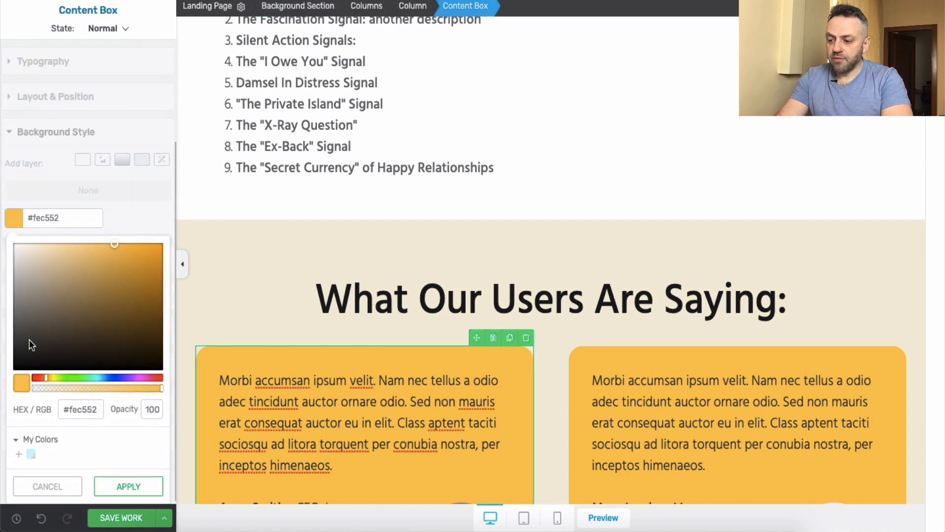
{"action": "left_click", "coordinate": [29, 342]}
{"action": "left_click", "coordinate": [20, 309]}
{"action": "left_click", "coordinate": [16, 268]}
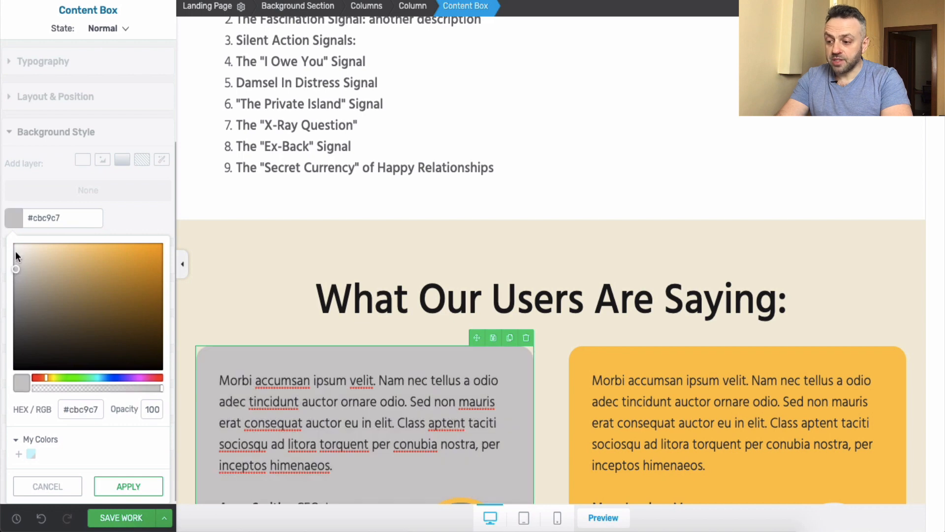
{"action": "left_click", "coordinate": [15, 249]}
Change the second testimonial box's background to a very light off-white grey similar to the first box.
{"action": "left_click", "coordinate": [574, 365]}
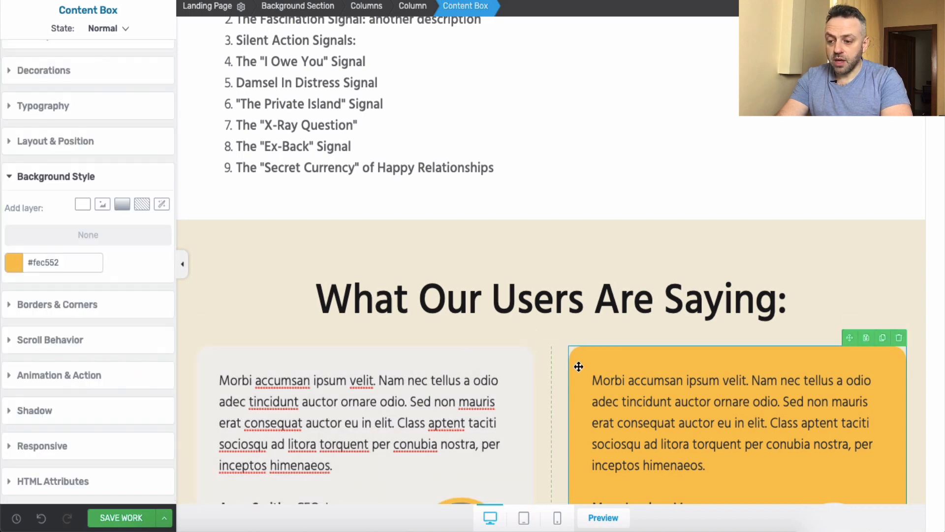
{"action": "left_click", "coordinate": [12, 269]}
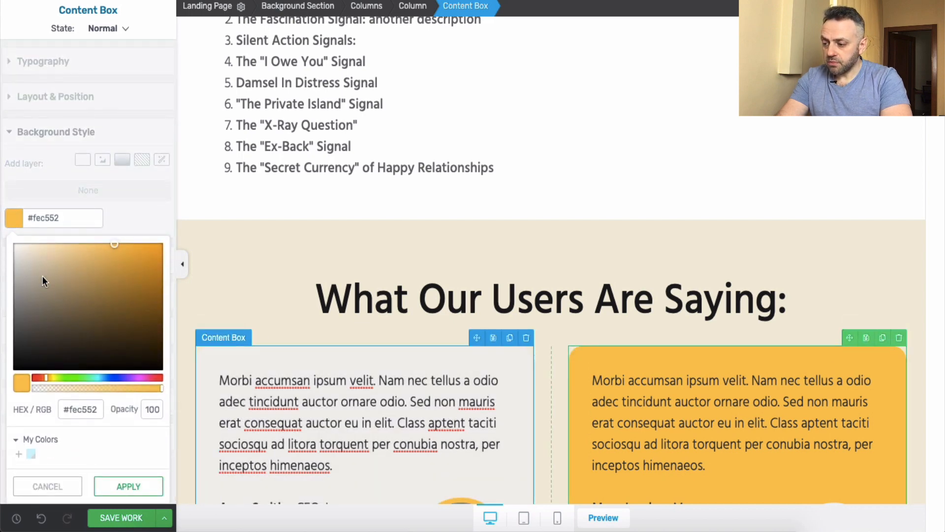
{"action": "left_click", "coordinate": [22, 264]}
{"action": "left_click", "coordinate": [18, 255]}
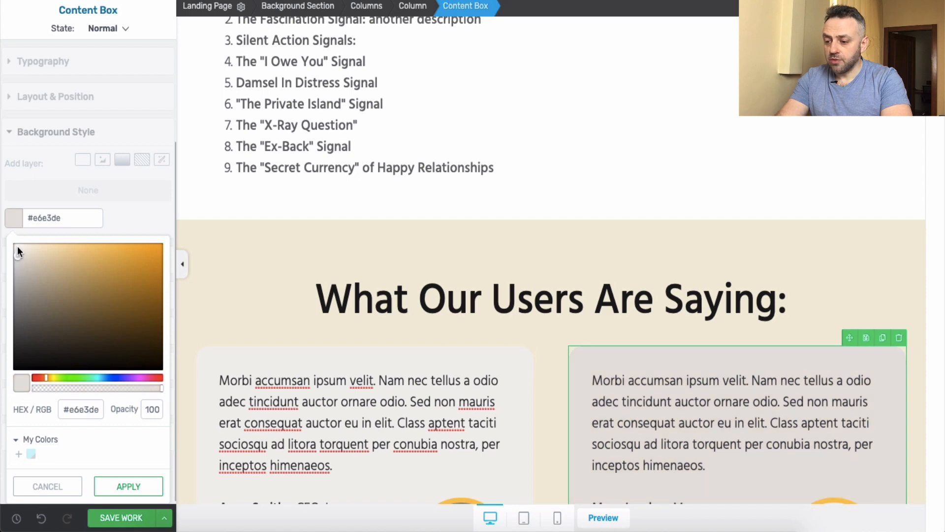
{"action": "left_click", "coordinate": [18, 247]}
Insert "Satisfied" in the testimonials heading so it reads "What Our Satisfied Users Are Saying:".
{"action": "left_click", "coordinate": [275, 311]}
{"action": "scroll", "coordinate": [287, 310], "scroll_direction": "down", "scroll_amount": 3}
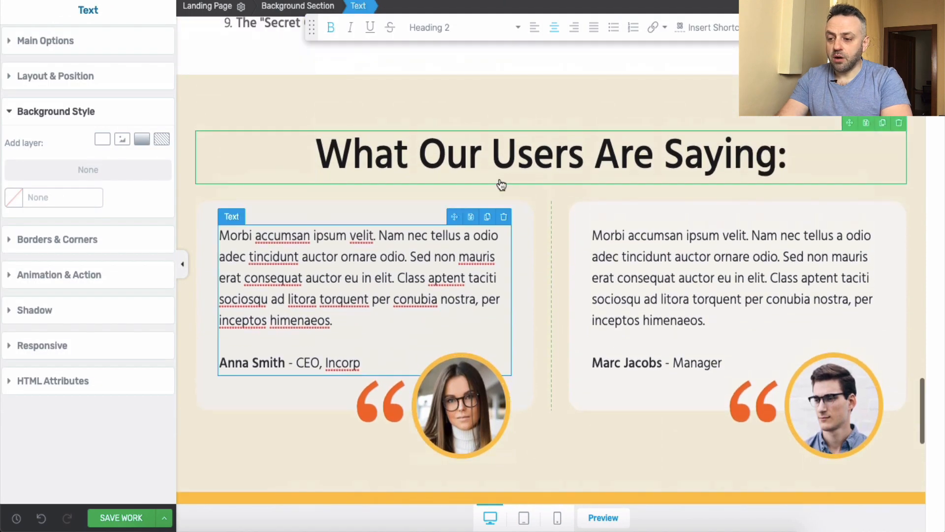
{"action": "left_click", "coordinate": [532, 157]}
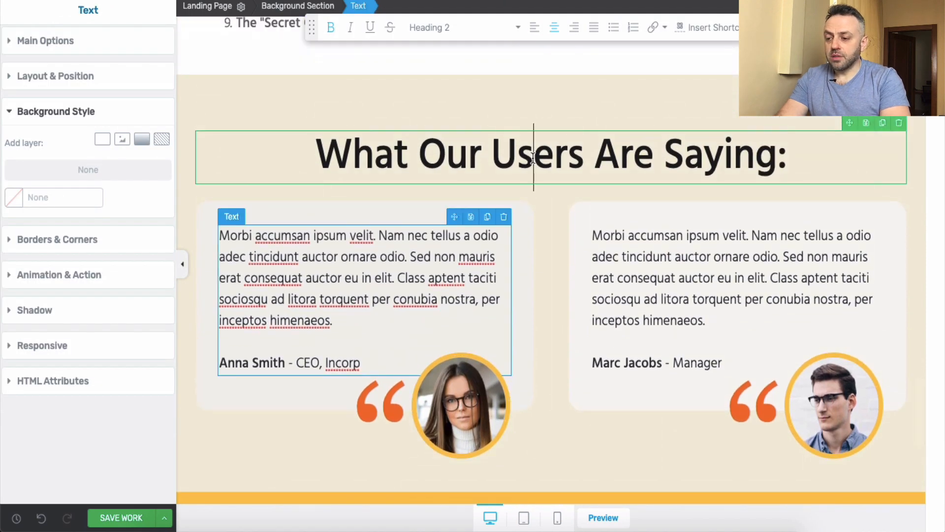
{"action": "double_click", "coordinate": [532, 158]}
{"action": "key", "text": "Left"}
{"action": "type", "text": "Sati"}
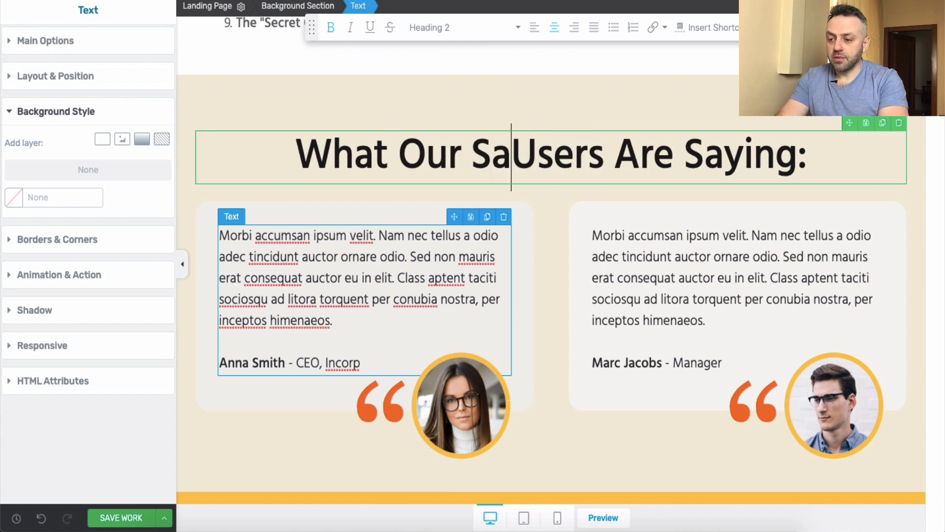
{"action": "type", "text": "sfied"}
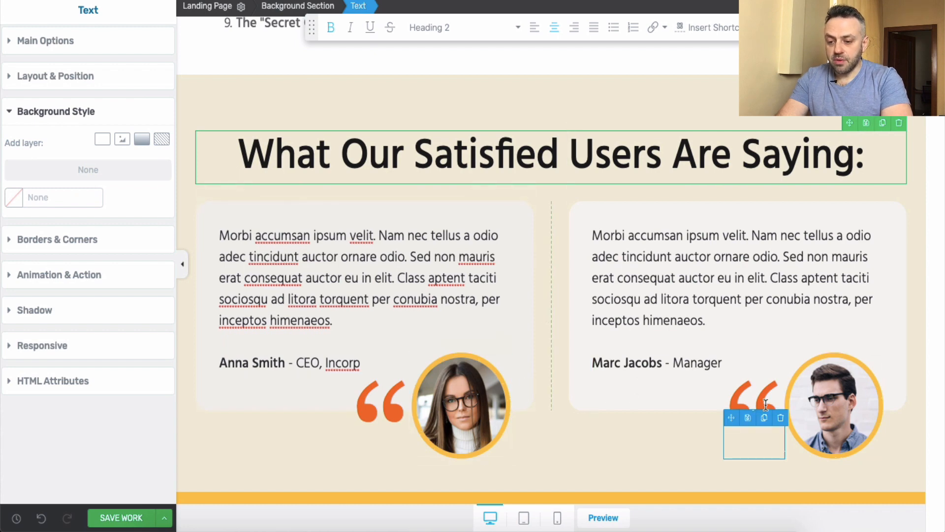
Replace the heading of the yellow call-to-action section with "Are you ready to fix your love life once and for all?".
{"action": "scroll", "coordinate": [763, 409], "scroll_direction": "down", "scroll_amount": 5}
{"action": "scroll", "coordinate": [766, 403], "scroll_direction": "down", "scroll_amount": 2}
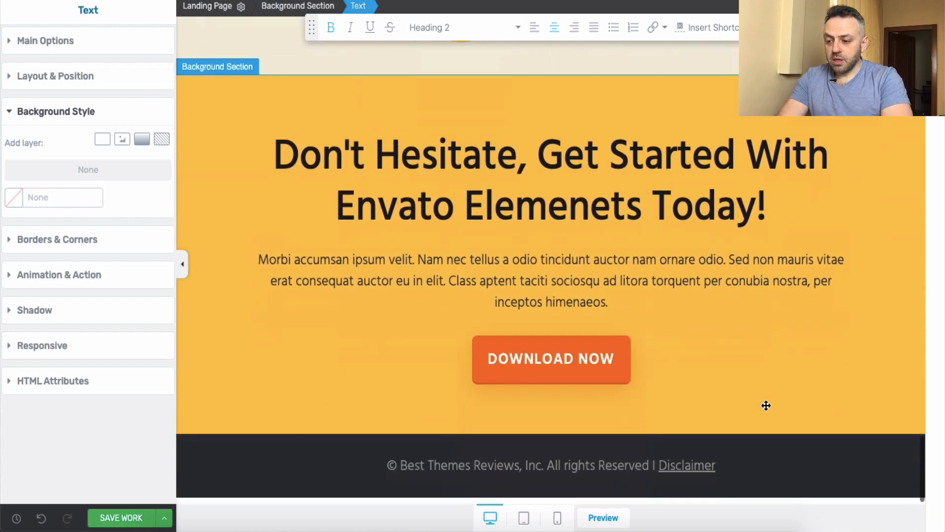
{"action": "triple_click", "coordinate": [683, 167]}
{"action": "type", "text": "F"}
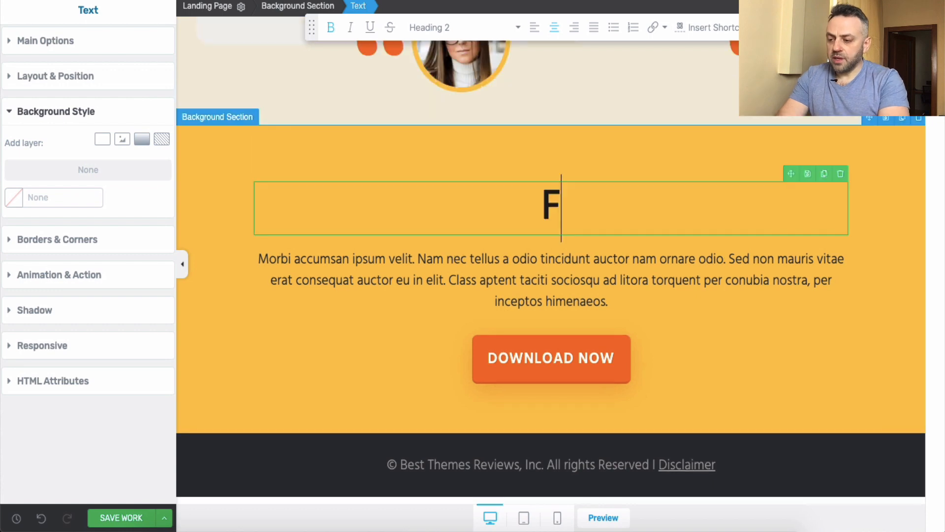
{"action": "type", "text": "ix YourL"}
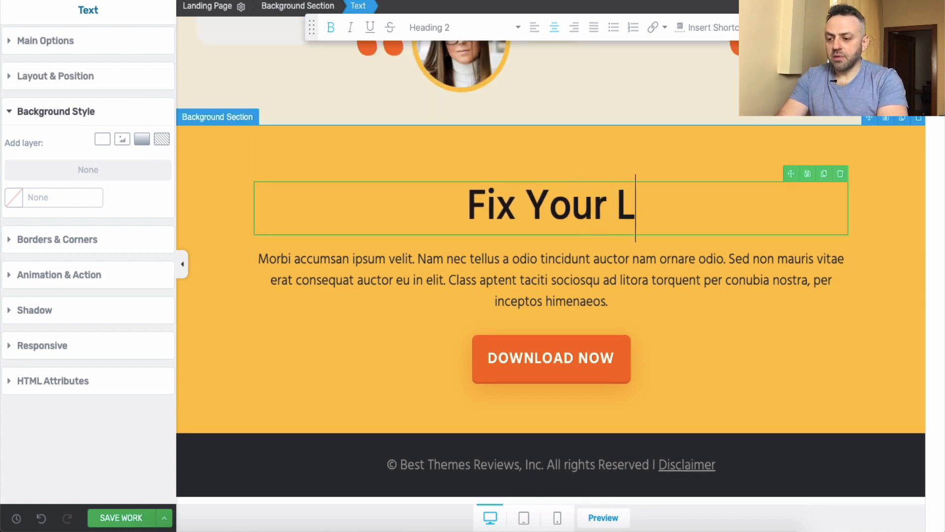
{"action": "key", "text": "ctrl+BackSpace"}
{"action": "key", "text": "ctrl+BackSpace"}
{"action": "key", "text": "ctrl+BackSpace"}
{"action": "type", "text": "Are you ready to fix your love "}
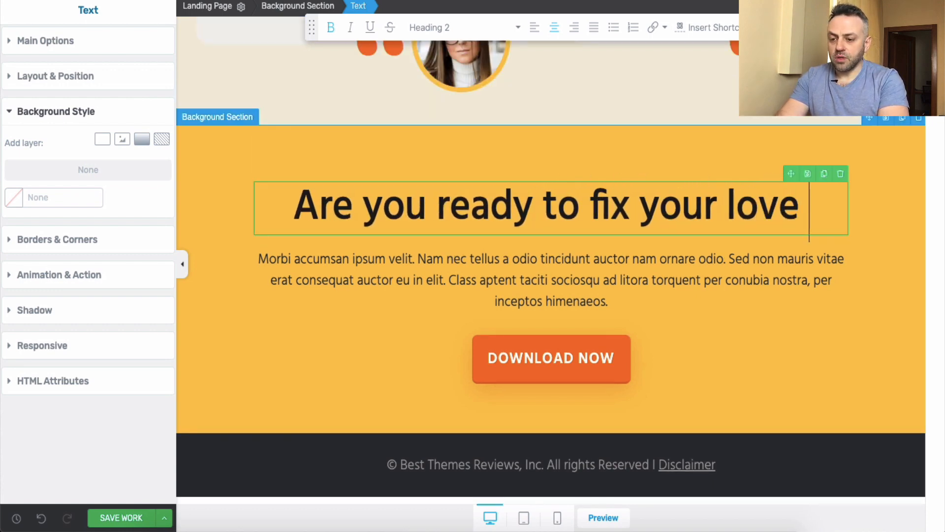
{"action": "type", "text": "life once and for all?"}
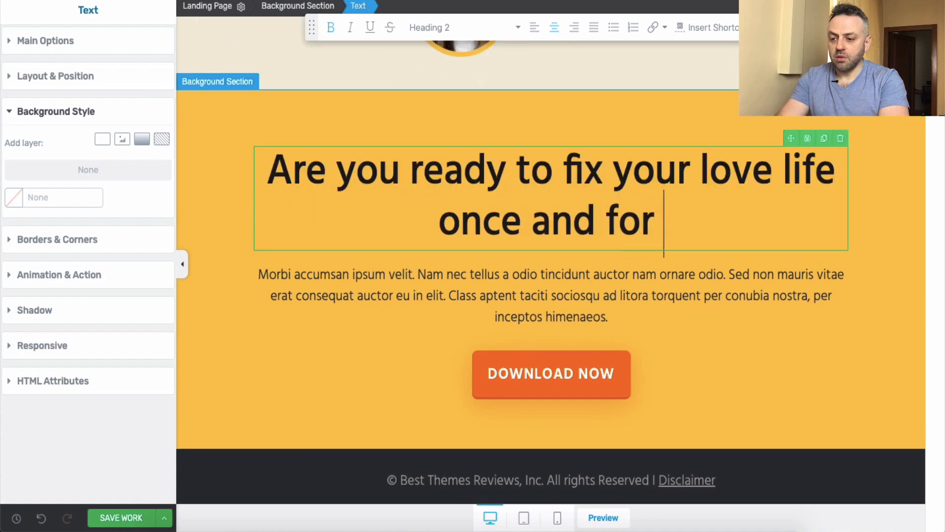
Replace the placeholder paragraph under the closing heading with the copied text inviting readers to click "Buy Now" for immediate access to "His Secret Obsession".
{"action": "left_click", "coordinate": [578, 280]}
{"action": "triple_click", "coordinate": [578, 281]}
{"action": "key", "text": "ctrl+v"}
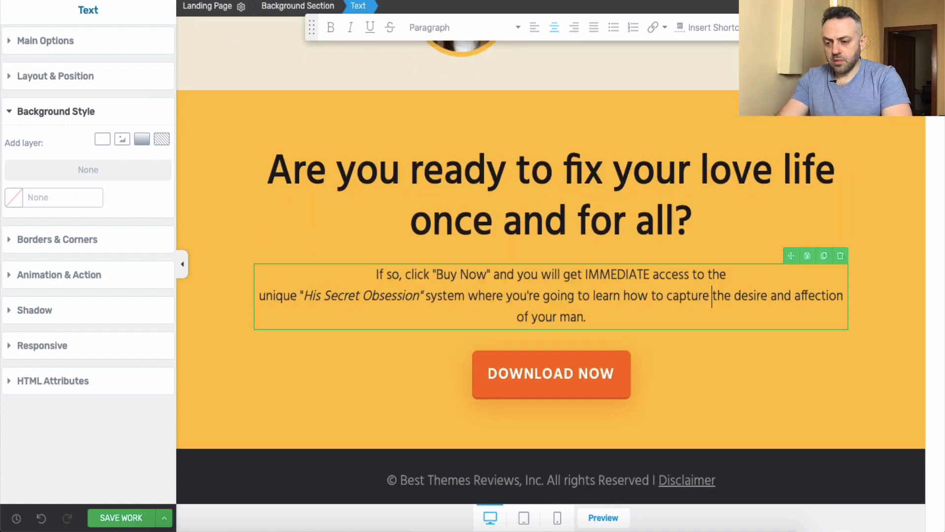
Change the closing section's button label from "Download Now" to "Buy Now".
{"action": "left_click", "coordinate": [531, 370]}
{"action": "double_click", "coordinate": [531, 368]}
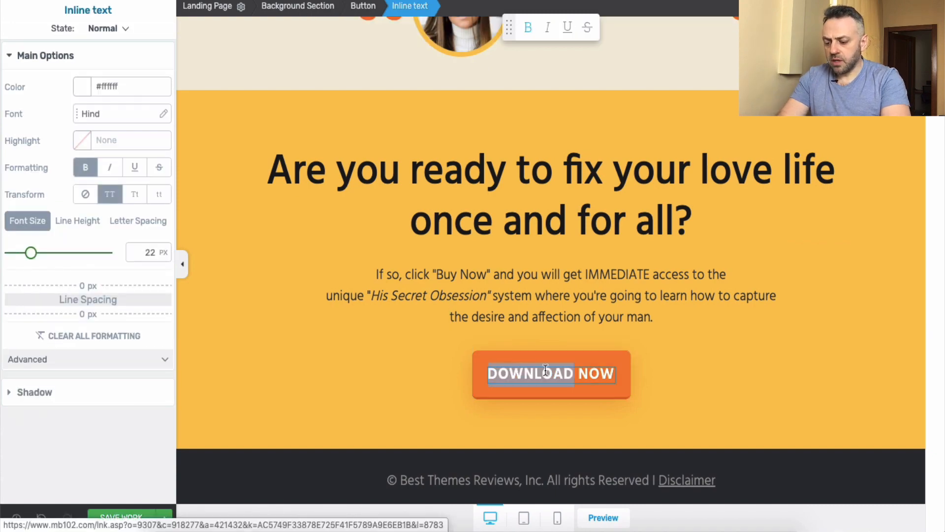
{"action": "type", "text": "Buy"}
Replace "Best Themes Reviews" in the footer copyright line with "Dating Secrets 2020".
{"action": "scroll", "coordinate": [554, 255], "scroll_direction": "up", "scroll_amount": 20}
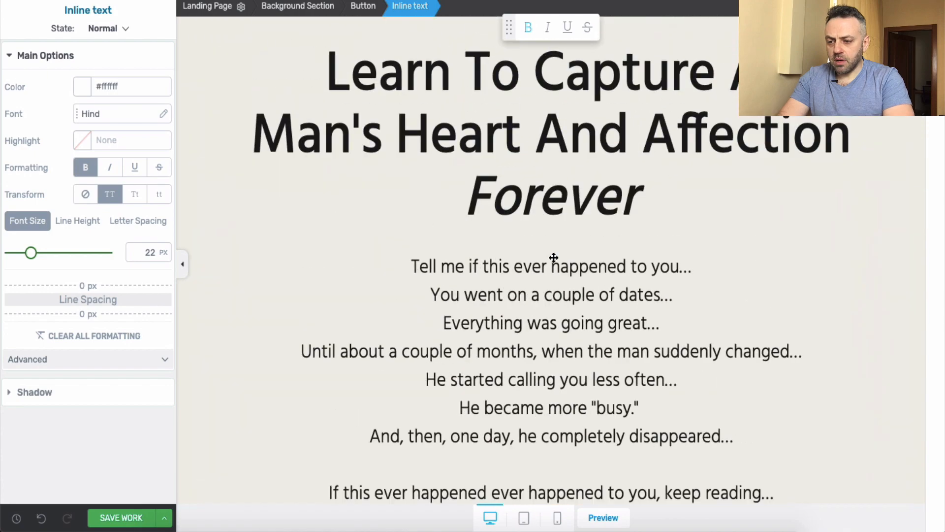
{"action": "scroll", "coordinate": [553, 256], "scroll_direction": "down", "scroll_amount": 20}
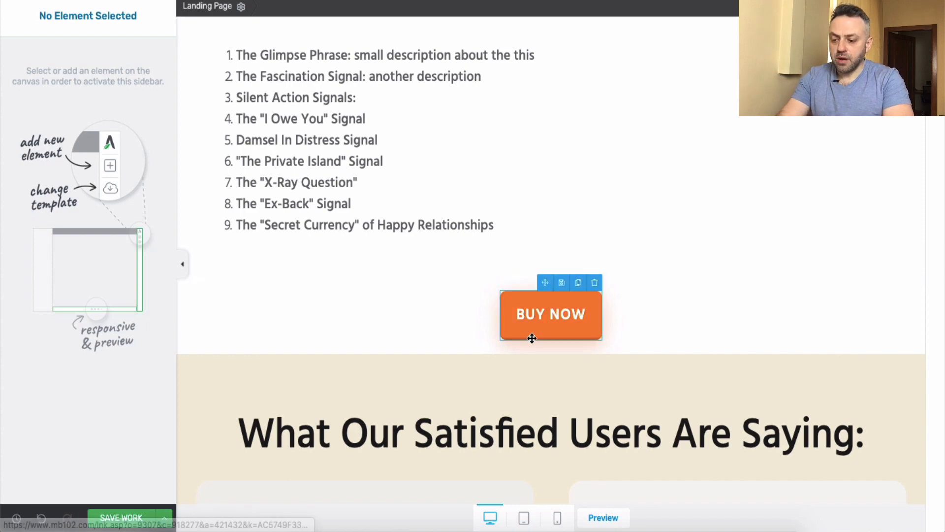
{"action": "scroll", "coordinate": [531, 335], "scroll_direction": "down", "scroll_amount": 10}
{"action": "scroll", "coordinate": [569, 238], "scroll_direction": "up", "scroll_amount": 5}
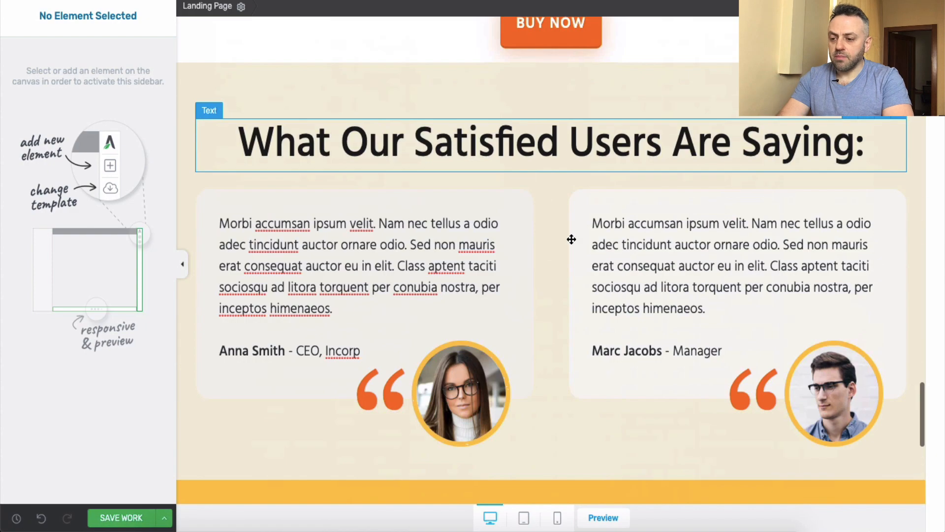
{"action": "scroll", "coordinate": [493, 229], "scroll_direction": "down", "scroll_amount": 5}
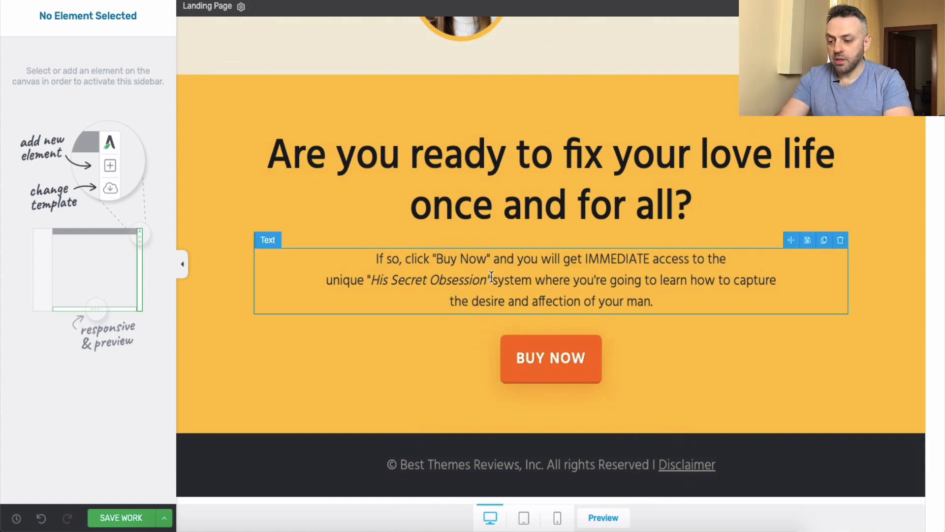
{"action": "left_click", "coordinate": [451, 462]}
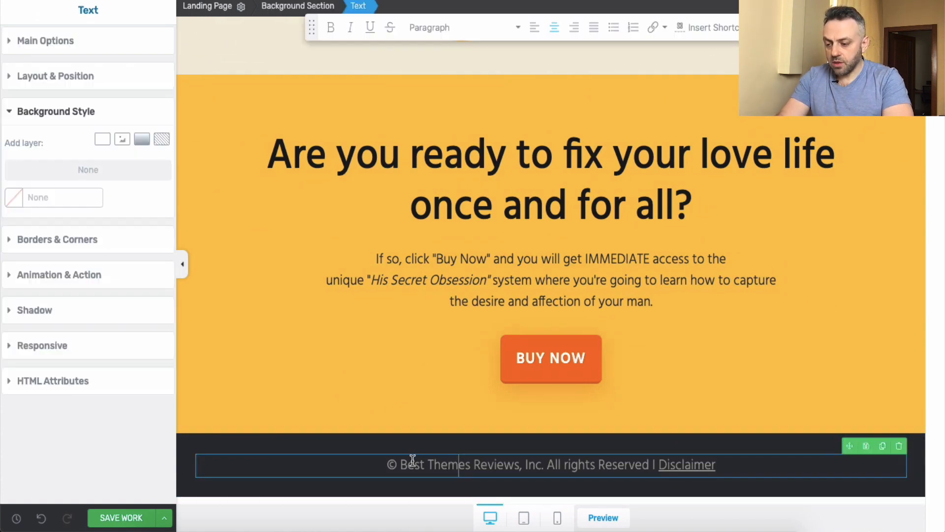
{"action": "left_click_drag", "start_coordinate": [401, 462], "coordinate": [519, 460]}
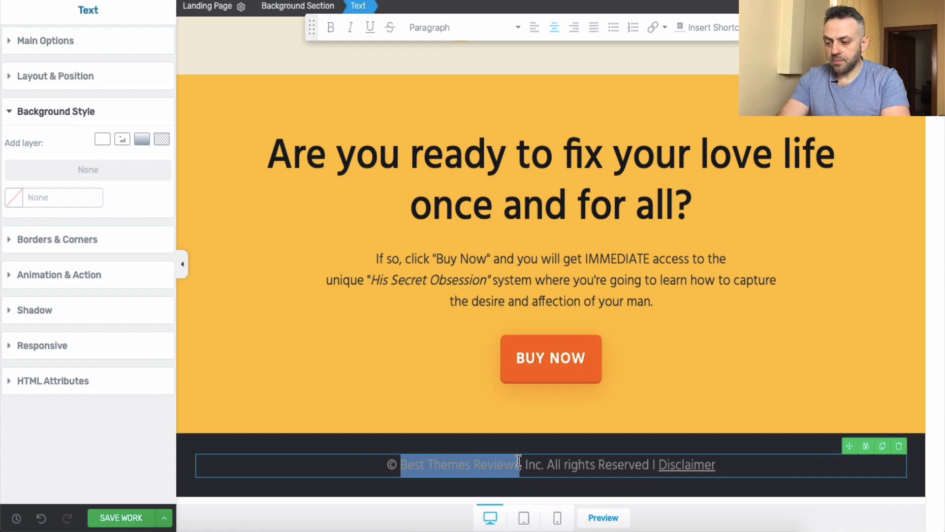
{"action": "type", "text": "Dating Secrets 2020,"}
Delete the duplicated story lines below the couple photo, from "Tell me if this ever happened to you..." through "keep reading...".
{"action": "left_click", "coordinate": [689, 208]}
{"action": "scroll", "coordinate": [688, 207], "scroll_direction": "up", "scroll_amount": 15}
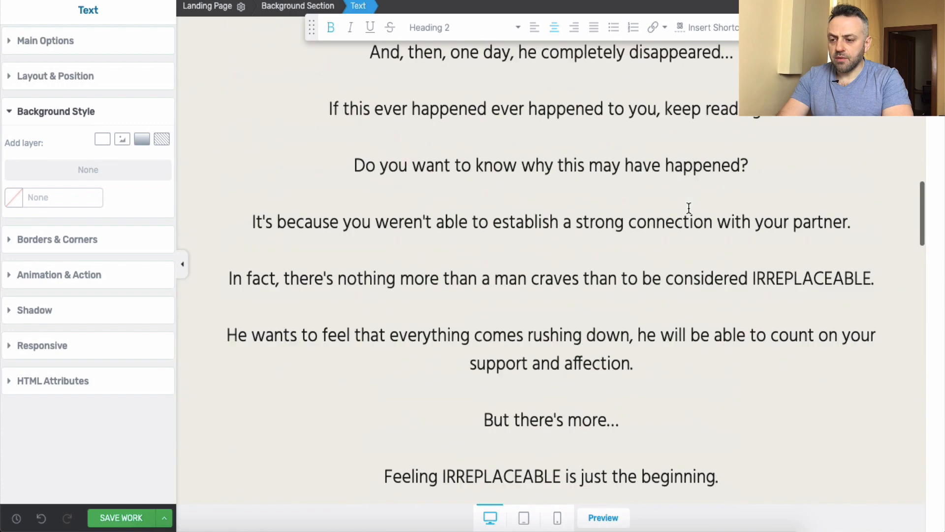
{"action": "scroll", "coordinate": [689, 208], "scroll_direction": "up", "scroll_amount": 7}
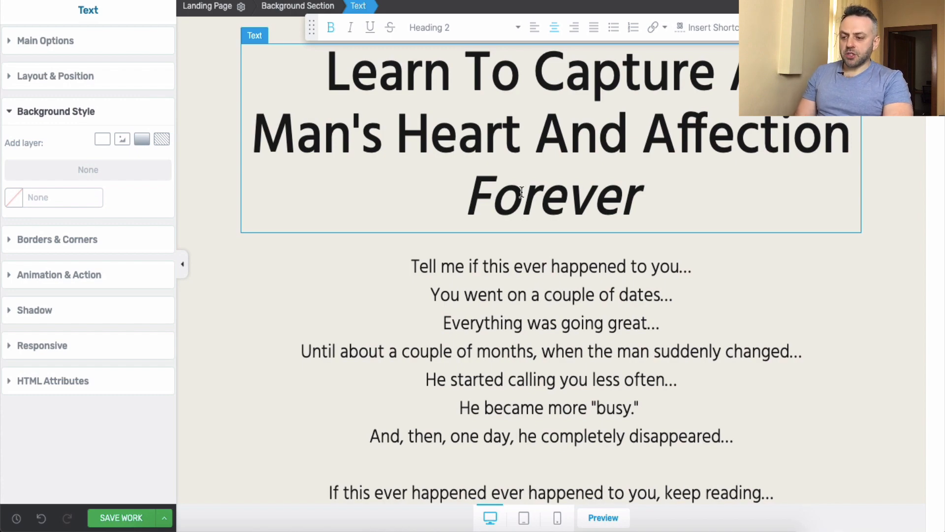
{"action": "scroll", "coordinate": [548, 302], "scroll_direction": "down", "scroll_amount": 6}
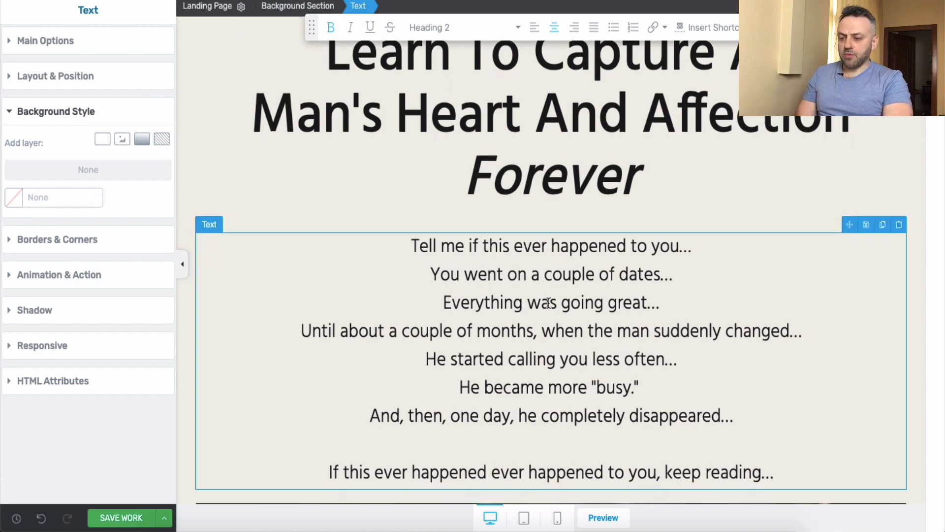
{"action": "scroll", "coordinate": [549, 303], "scroll_direction": "up", "scroll_amount": 3}
{"action": "scroll", "coordinate": [549, 302], "scroll_direction": "down", "scroll_amount": 4}
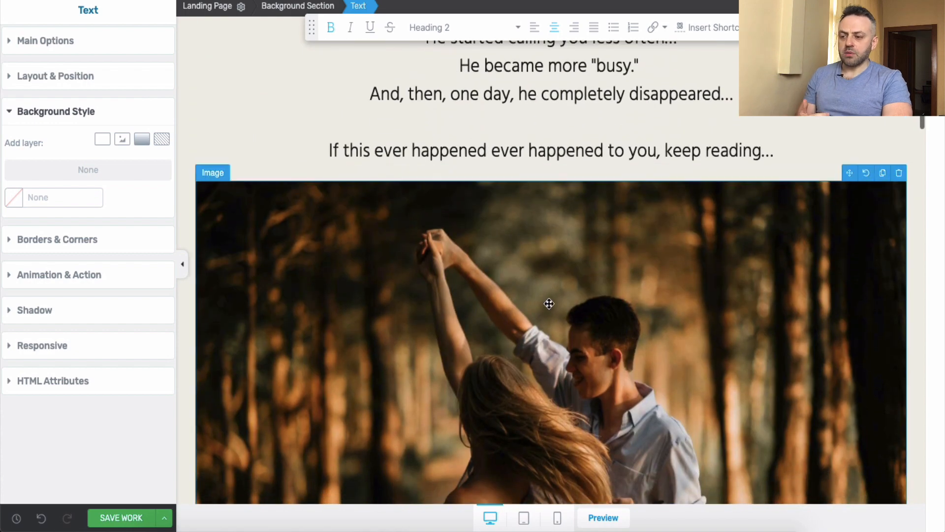
{"action": "scroll", "coordinate": [549, 302], "scroll_direction": "down", "scroll_amount": 4}
{"action": "scroll", "coordinate": [491, 253], "scroll_direction": "down", "scroll_amount": 6}
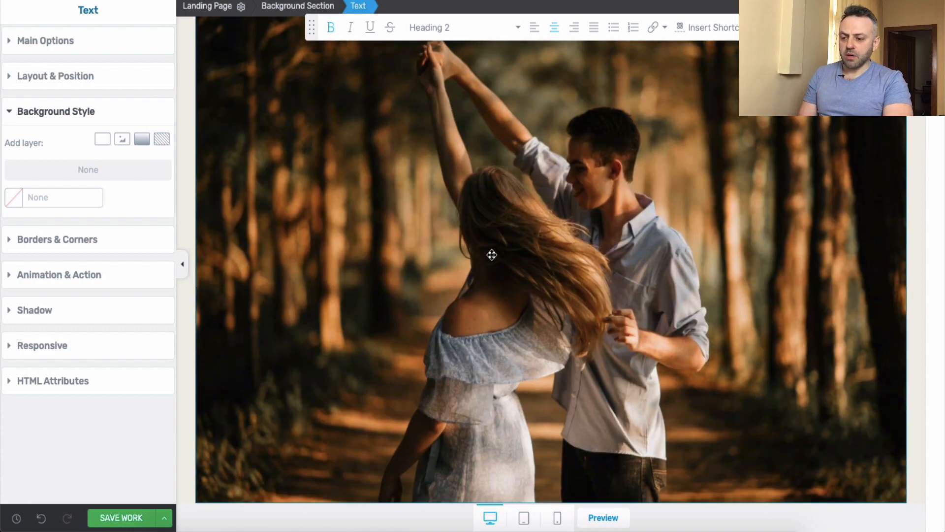
{"action": "scroll", "coordinate": [548, 268], "scroll_direction": "down", "scroll_amount": 8}
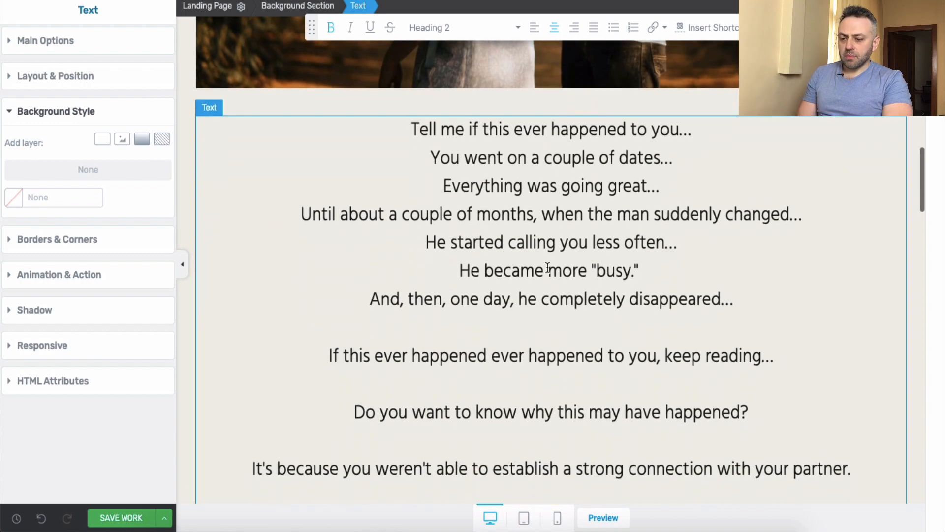
{"action": "scroll", "coordinate": [547, 267], "scroll_direction": "up", "scroll_amount": 5}
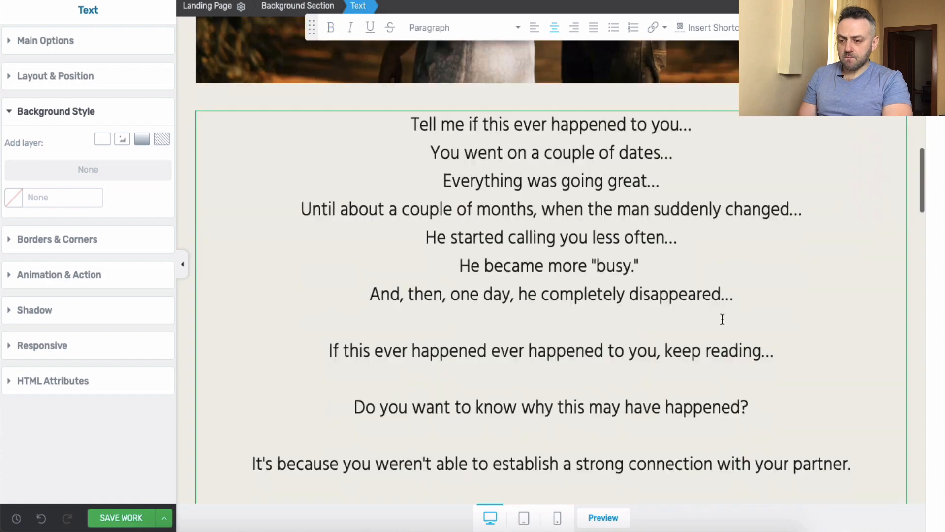
{"action": "left_click_drag", "start_coordinate": [797, 356], "coordinate": [406, 114]}
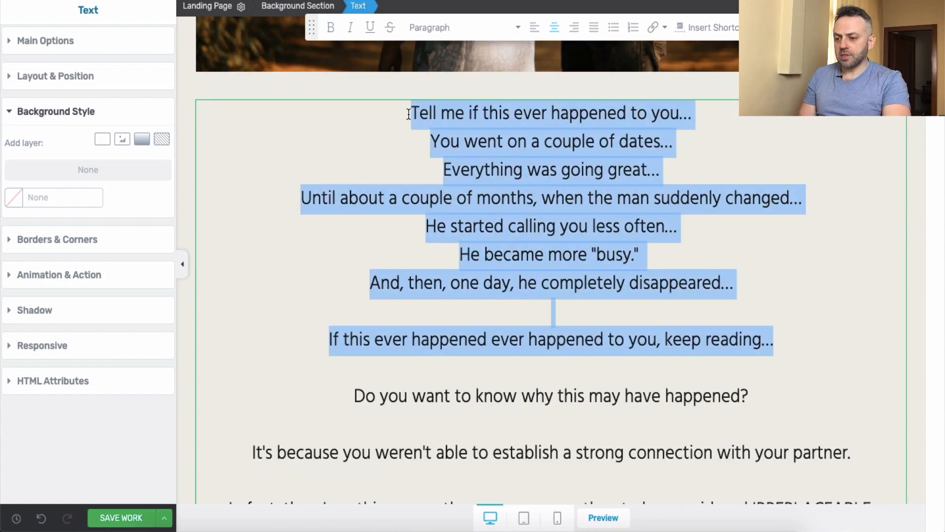
{"action": "key", "text": "BackSpace"}
Review the remaining story copy, the product introduction with its numbered signals, and the testimonials section.
{"action": "scroll", "coordinate": [611, 240], "scroll_direction": "down", "scroll_amount": 8}
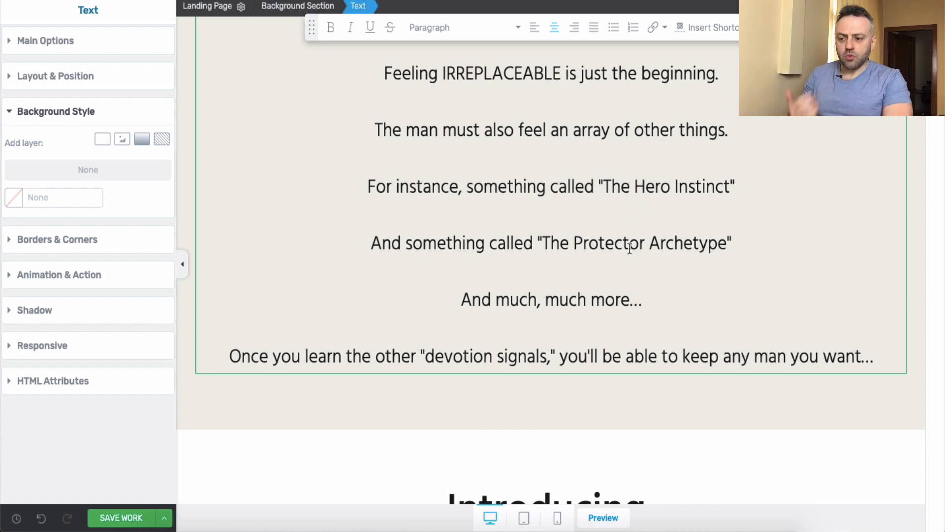
{"action": "scroll", "coordinate": [630, 248], "scroll_direction": "down", "scroll_amount": 6}
{"action": "scroll", "coordinate": [630, 246], "scroll_direction": "up", "scroll_amount": 5}
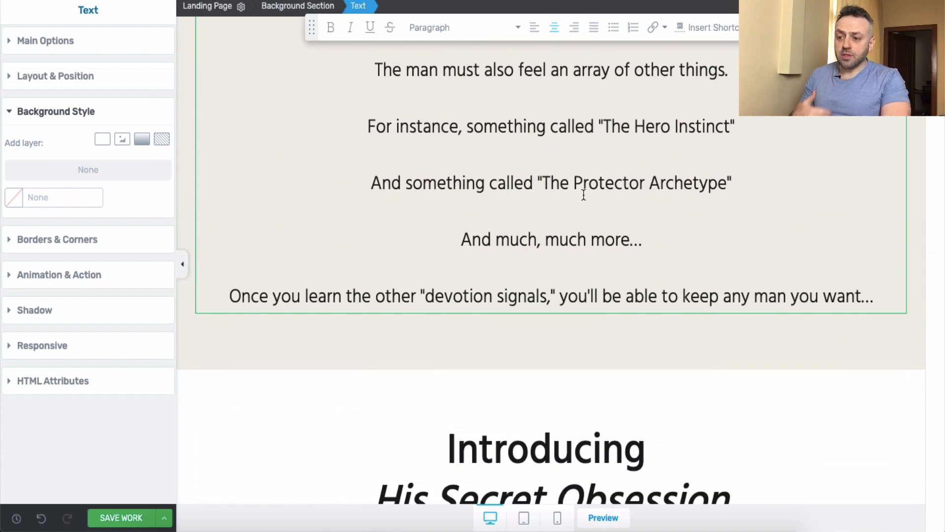
{"action": "scroll", "coordinate": [666, 204], "scroll_direction": "down", "scroll_amount": 15}
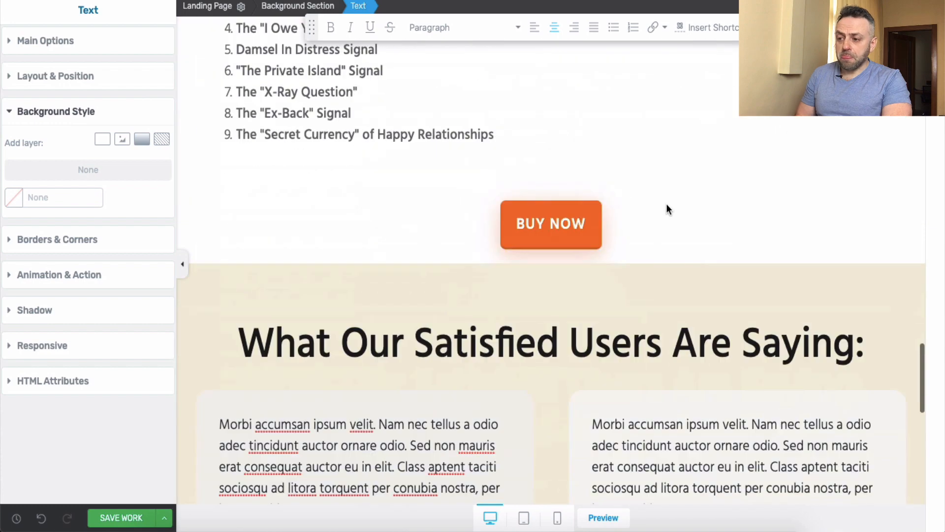
{"action": "scroll", "coordinate": [665, 202], "scroll_direction": "up", "scroll_amount": 5}
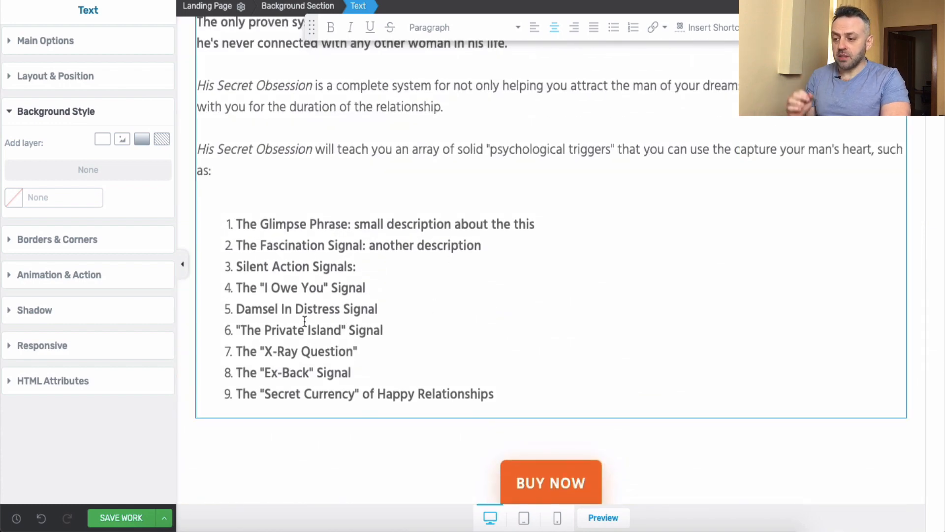
{"action": "scroll", "coordinate": [305, 321], "scroll_direction": "up", "scroll_amount": 5}
{"action": "scroll", "coordinate": [591, 142], "scroll_direction": "down", "scroll_amount": 5}
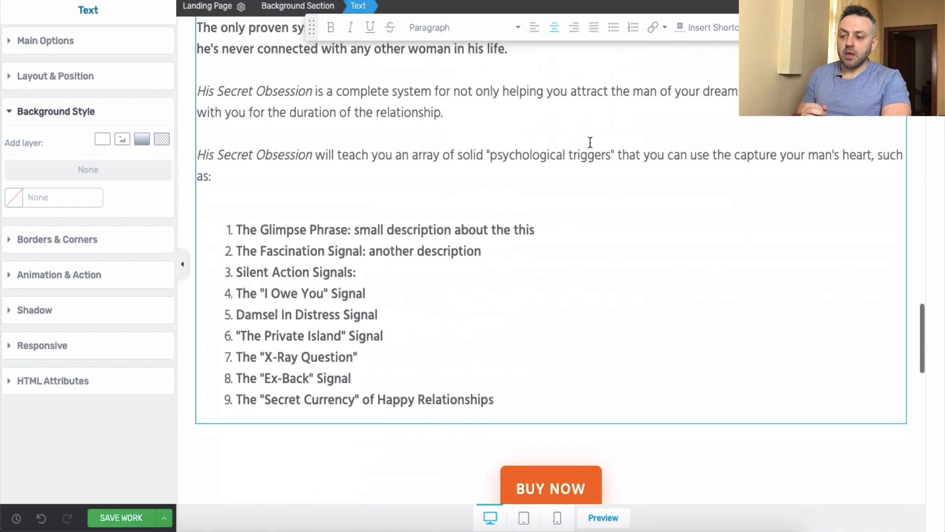
{"action": "scroll", "coordinate": [590, 142], "scroll_direction": "down", "scroll_amount": 4}
{"action": "scroll", "coordinate": [522, 227], "scroll_direction": "up", "scroll_amount": 3}
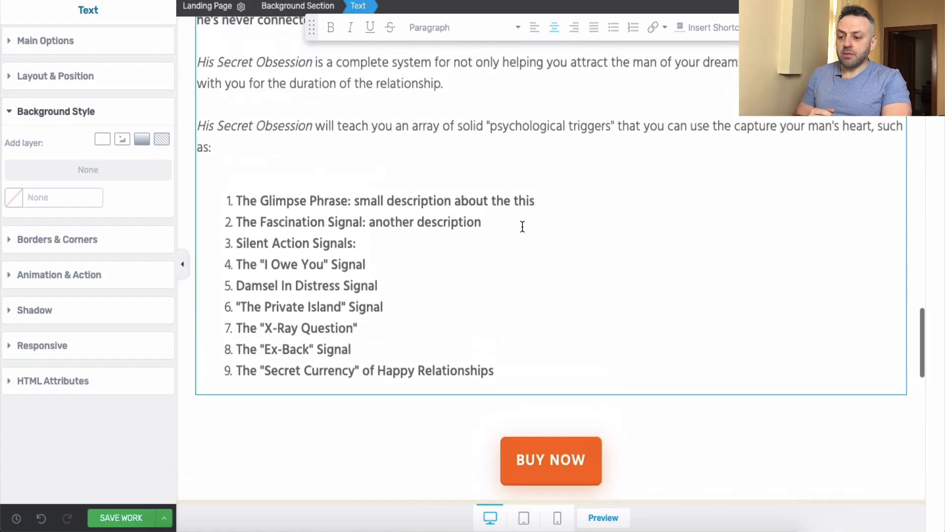
{"action": "scroll", "coordinate": [521, 226], "scroll_direction": "down", "scroll_amount": 2}
{"action": "scroll", "coordinate": [588, 287], "scroll_direction": "down", "scroll_amount": 15}
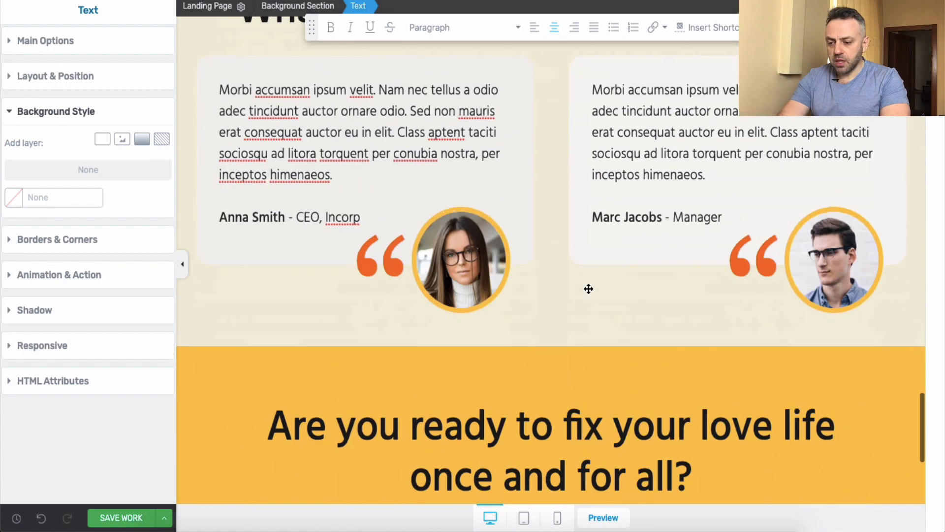
Add a centred line below the numbered signals starting "Ready to learn more? Click the button below and get instant access".
{"action": "scroll", "coordinate": [597, 276], "scroll_direction": "up", "scroll_amount": 14}
{"action": "left_click", "coordinate": [555, 28]}
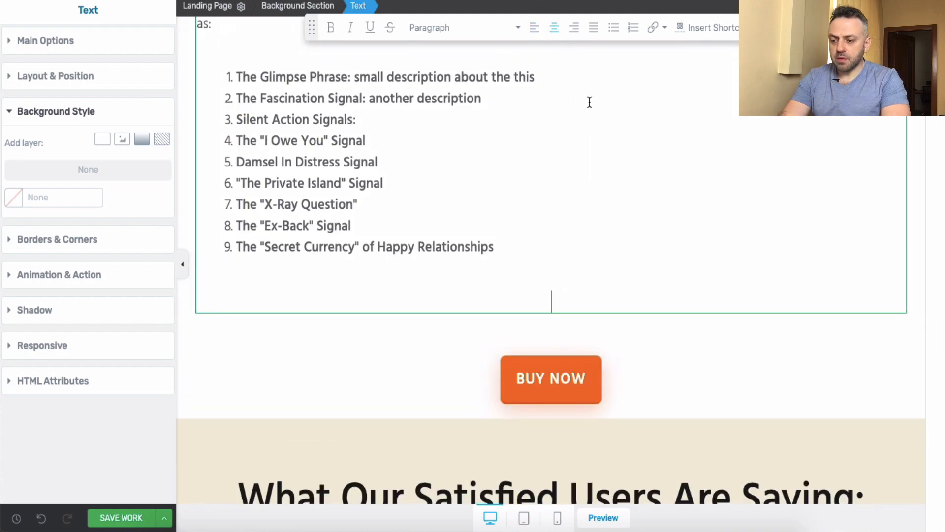
Insert the "His Secret Obsession" product image above the "Introducing" heading and centre it.
{"action": "scroll", "coordinate": [589, 102], "scroll_direction": "up", "scroll_amount": 8}
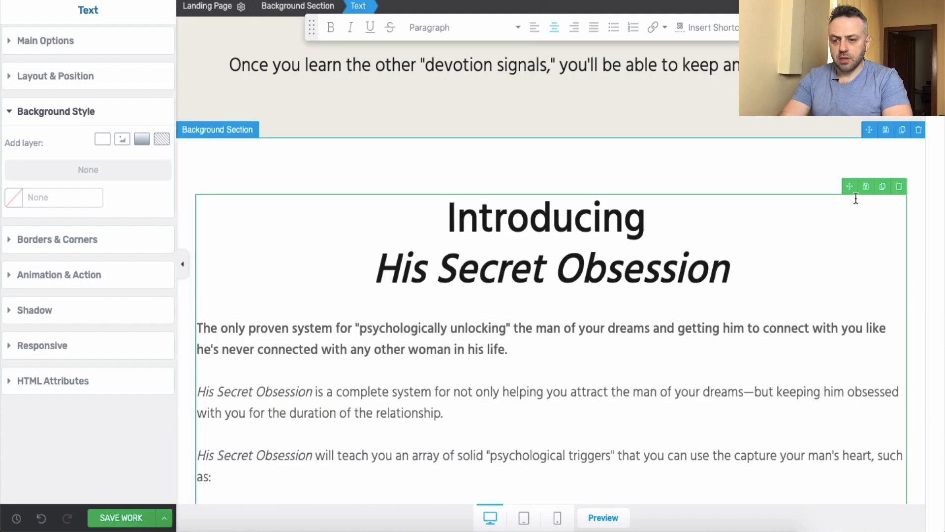
{"action": "left_click", "coordinate": [935, 13]}
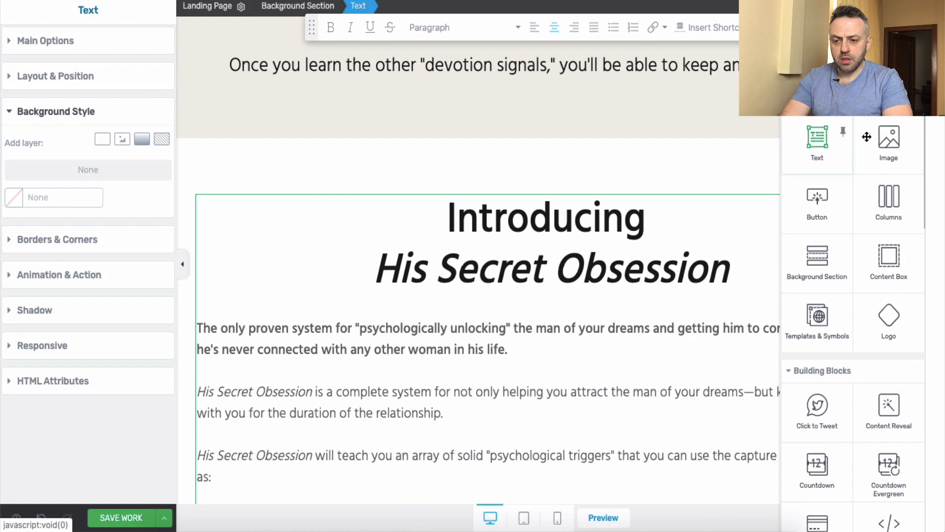
{"action": "left_click_drag", "start_coordinate": [889, 140], "coordinate": [631, 224]}
{"action": "left_click", "coordinate": [135, 337]}
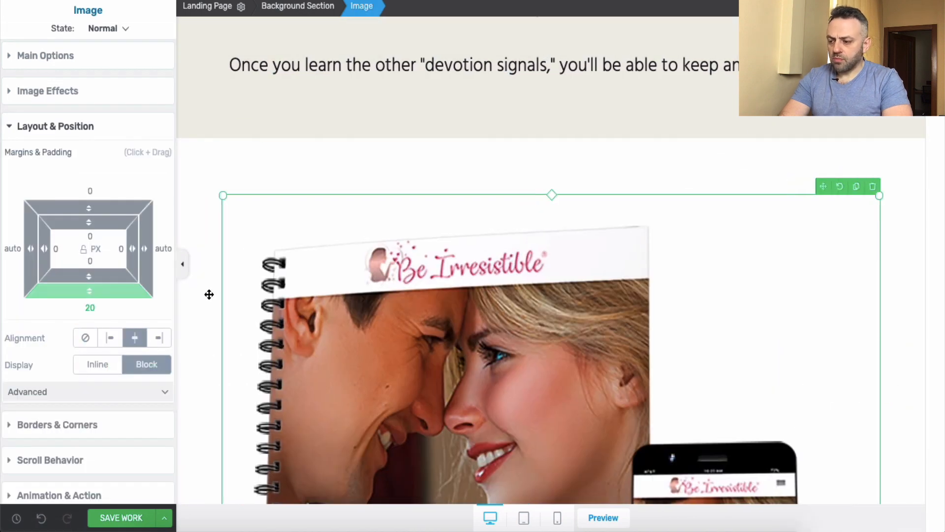
Select the "Buy Now" button below the signals list and open its main options.
{"action": "scroll", "coordinate": [551, 151], "scroll_direction": "down", "scroll_amount": 10}
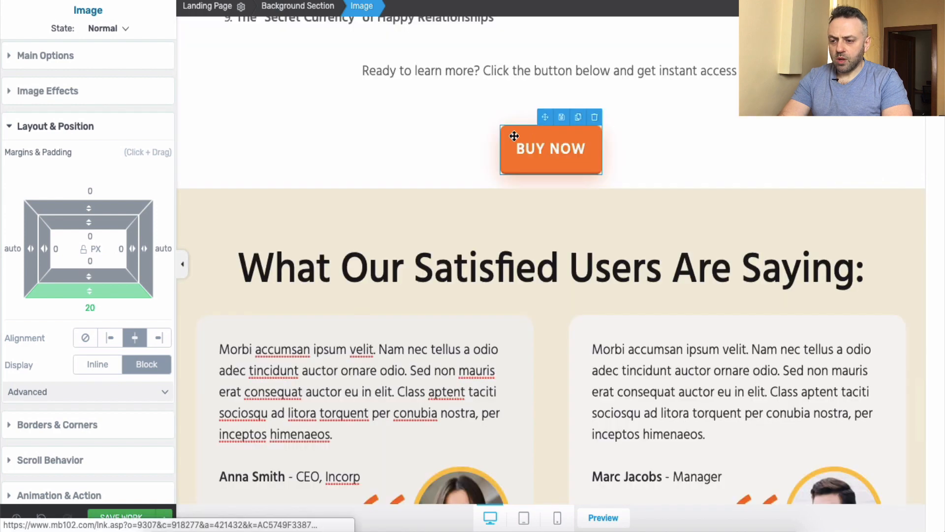
{"action": "left_click", "coordinate": [510, 135]}
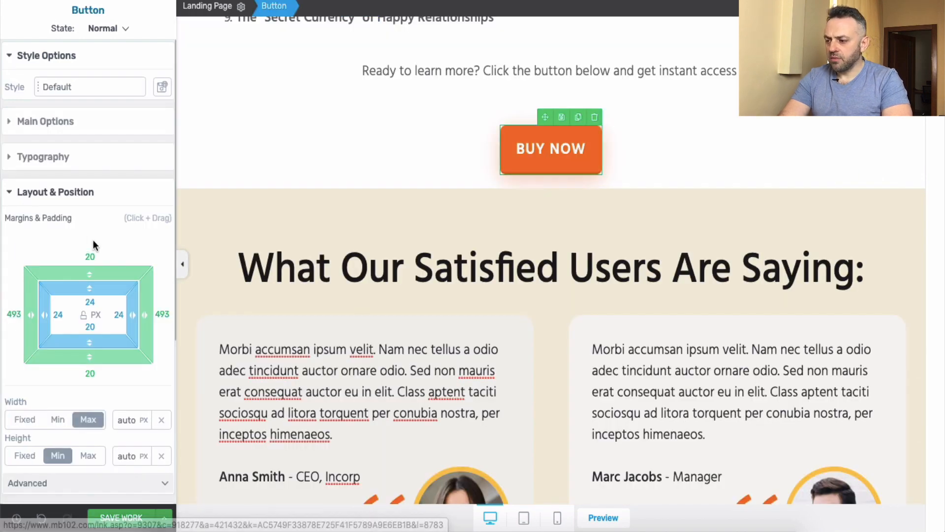
{"action": "left_click", "coordinate": [20, 126]}
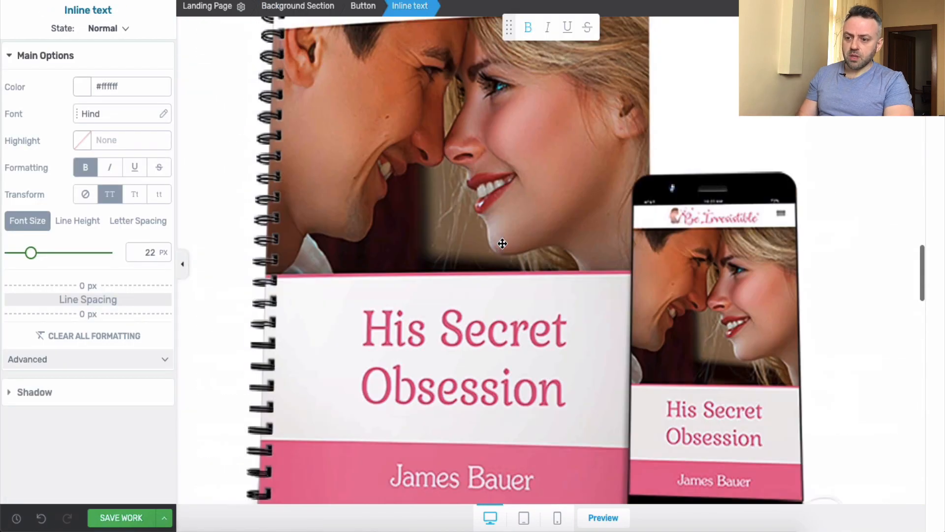
Change the closing call-to-action section's background colour from the orange shade to pink #f1628e.
{"action": "scroll", "coordinate": [502, 243], "scroll_direction": "down", "scroll_amount": 20}
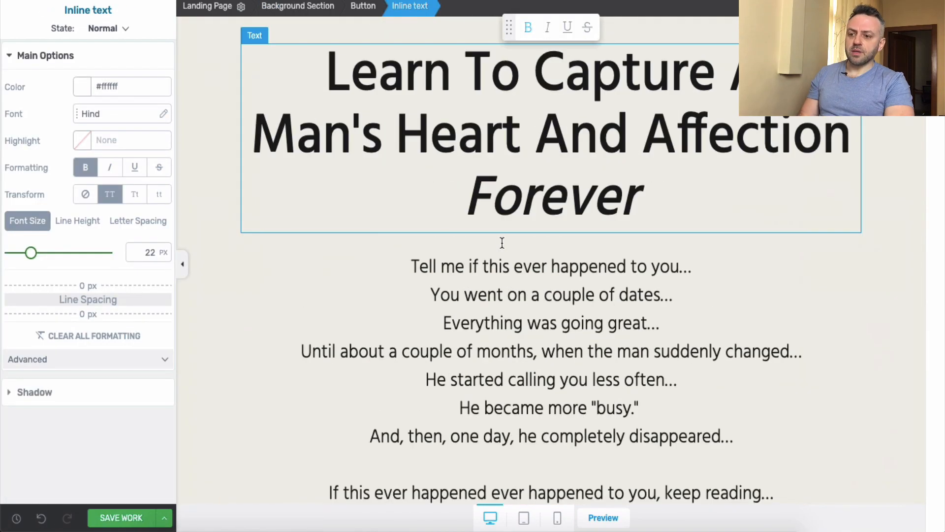
{"action": "scroll", "coordinate": [502, 243], "scroll_direction": "up", "scroll_amount": 1}
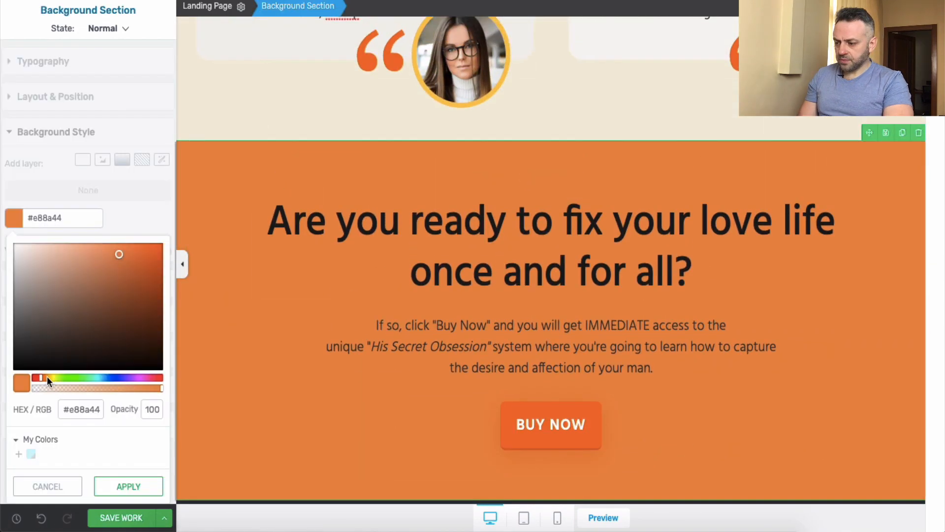
{"action": "left_click", "coordinate": [46, 376]}
{"action": "left_click_drag", "start_coordinate": [150, 374], "coordinate": [148, 377]}
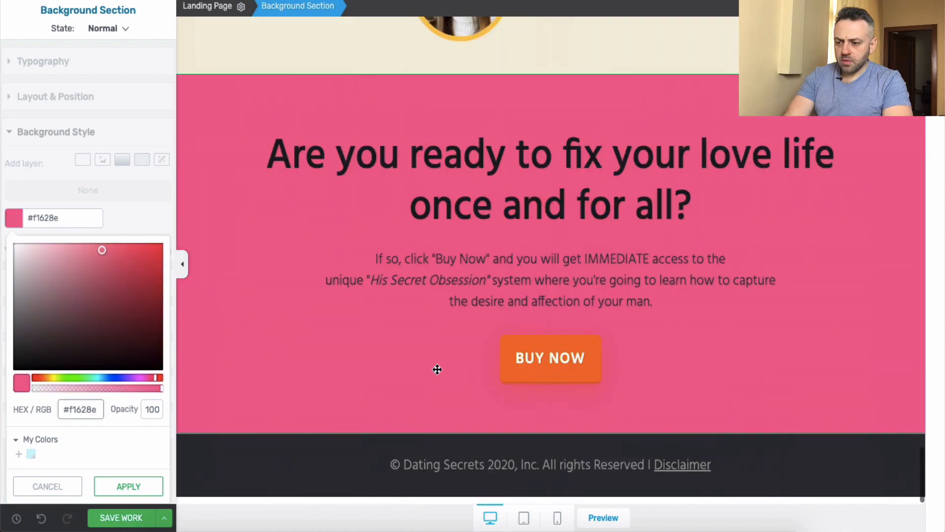
{"action": "scroll", "coordinate": [437, 369], "scroll_direction": "up", "scroll_amount": 15}
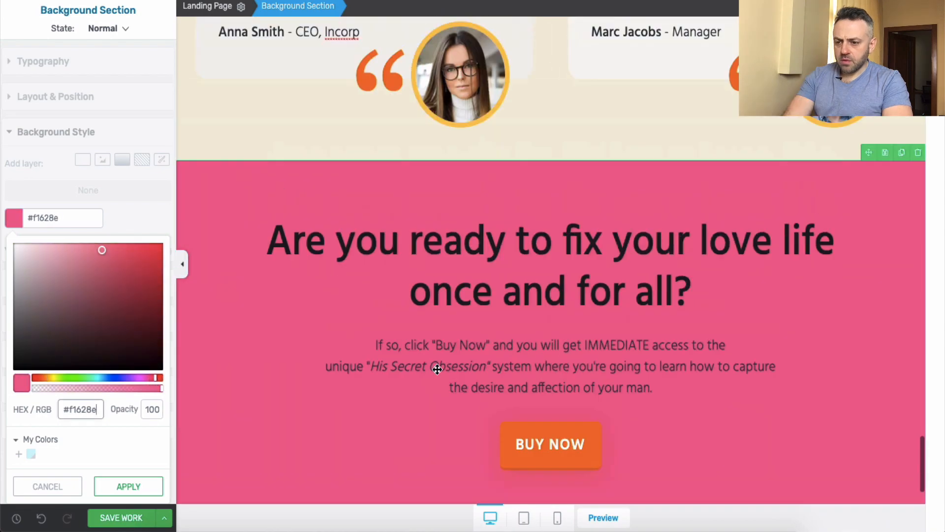
{"action": "scroll", "coordinate": [418, 355], "scroll_direction": "down", "scroll_amount": 3}
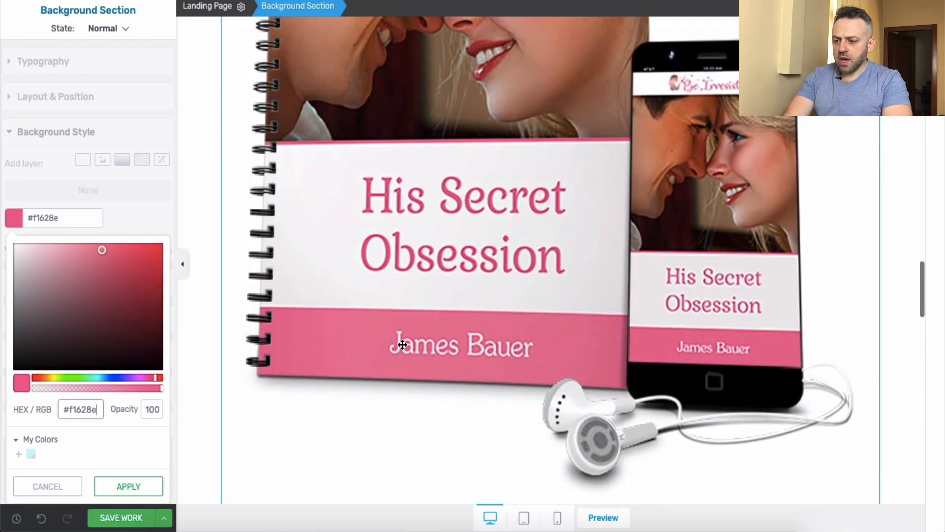
Set the background colour of the "Buy Now" button below the signals list to #f1628e and review the page.
{"action": "scroll", "coordinate": [329, 352], "scroll_direction": "down", "scroll_amount": 5}
{"action": "scroll", "coordinate": [329, 352], "scroll_direction": "down", "scroll_amount": 5}
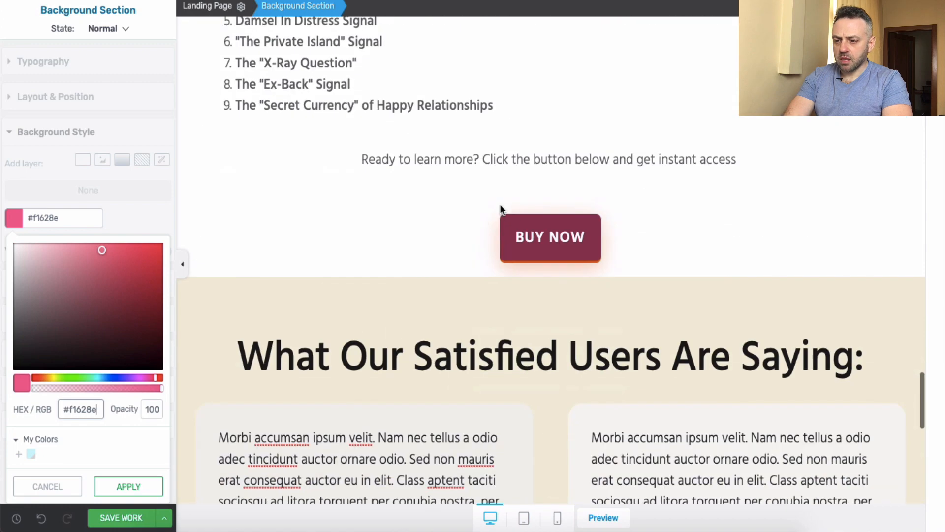
{"action": "left_click", "coordinate": [512, 227]}
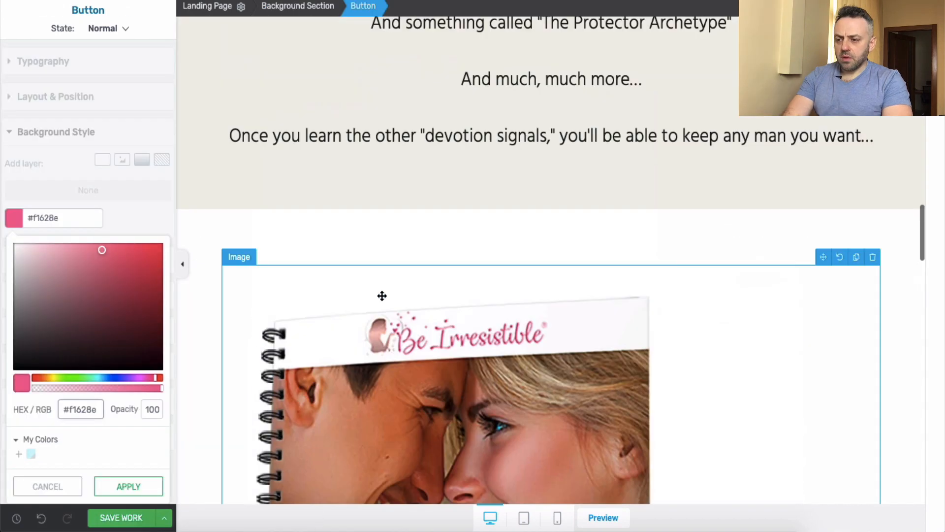
{"action": "scroll", "coordinate": [382, 296], "scroll_direction": "up", "scroll_amount": 10}
{"action": "scroll", "coordinate": [381, 296], "scroll_direction": "down", "scroll_amount": 10}
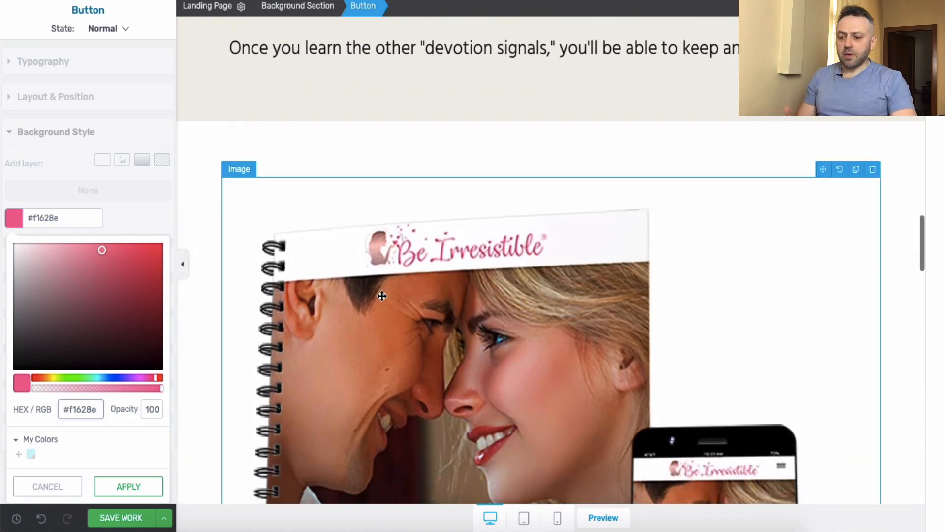
{"action": "scroll", "coordinate": [382, 296], "scroll_direction": "up", "scroll_amount": 10}
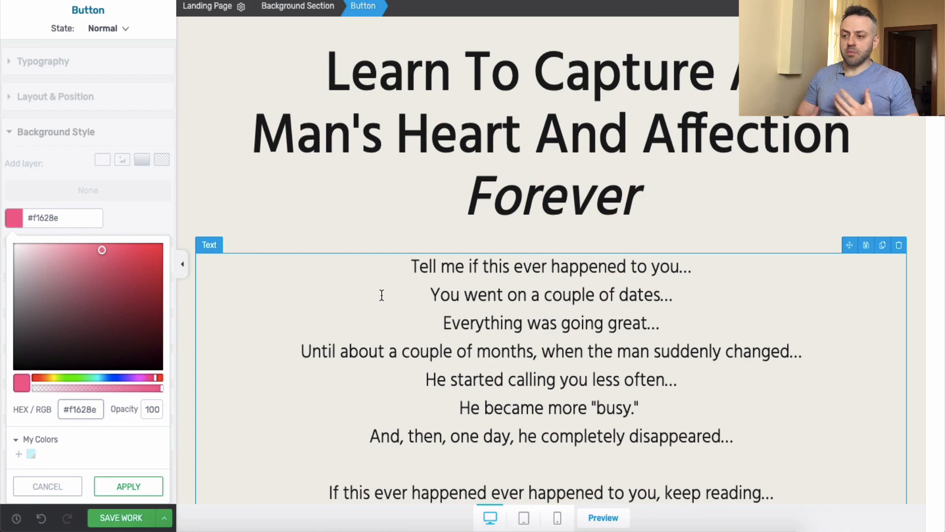
{"action": "scroll", "coordinate": [382, 296], "scroll_direction": "down", "scroll_amount": 20}
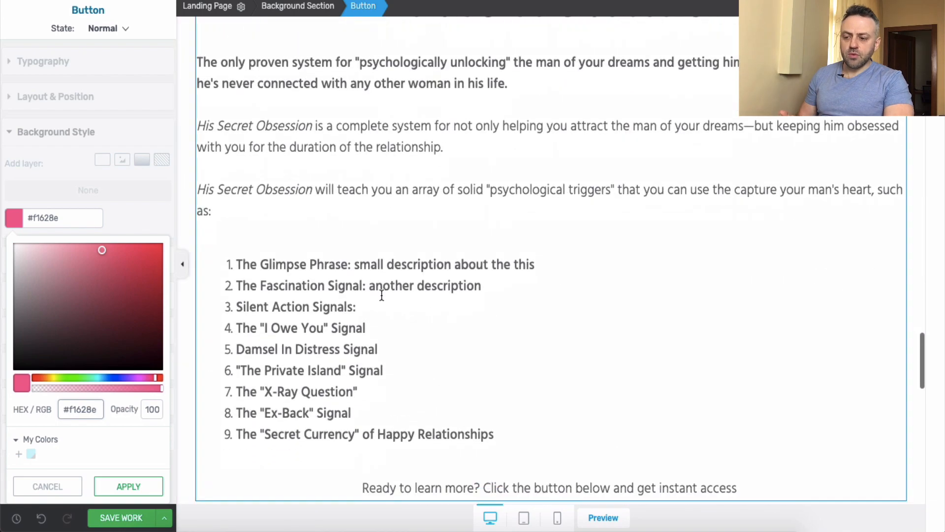